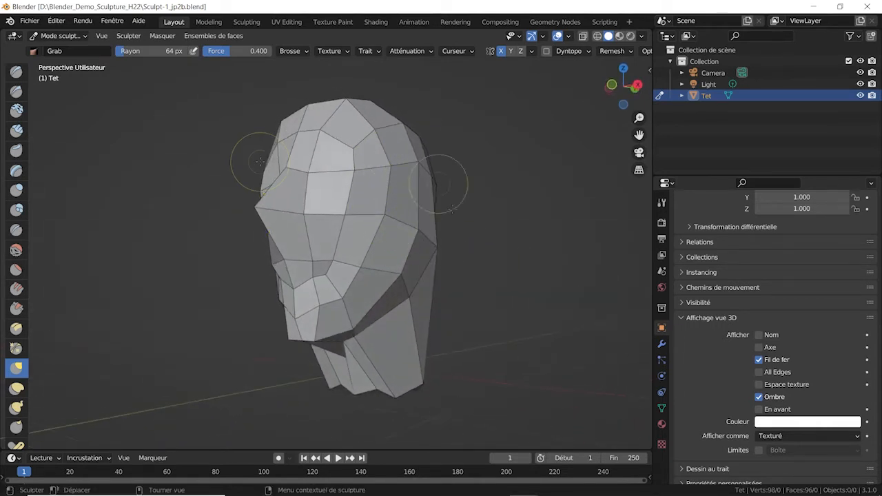
Step: Switch the head mesh from Sculpt mode to Object mode and hide its wireframe display
click(62, 36)
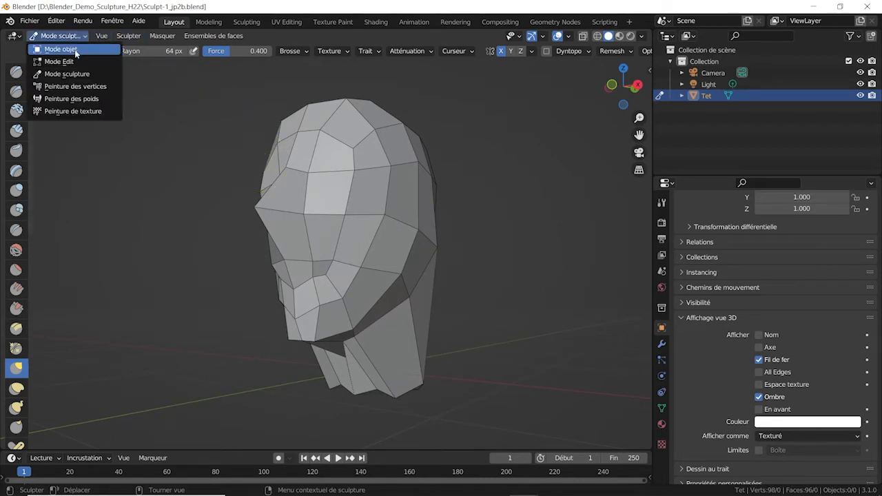
click(57, 47)
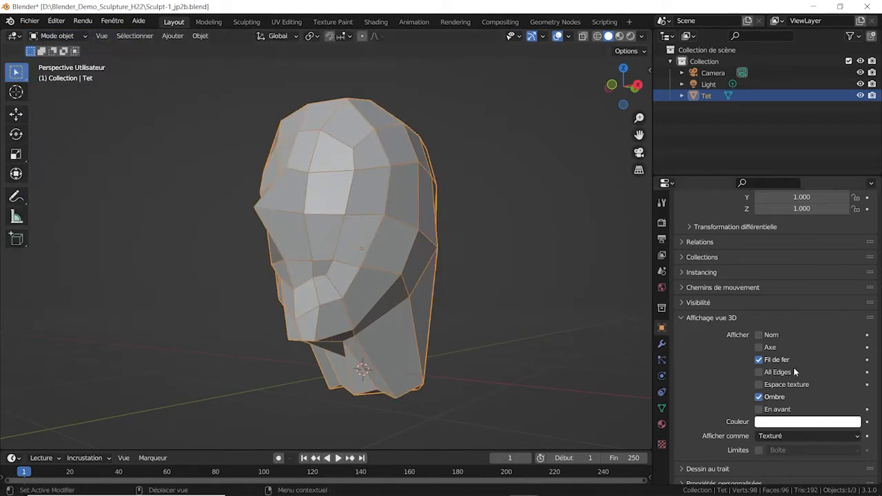
click(759, 360)
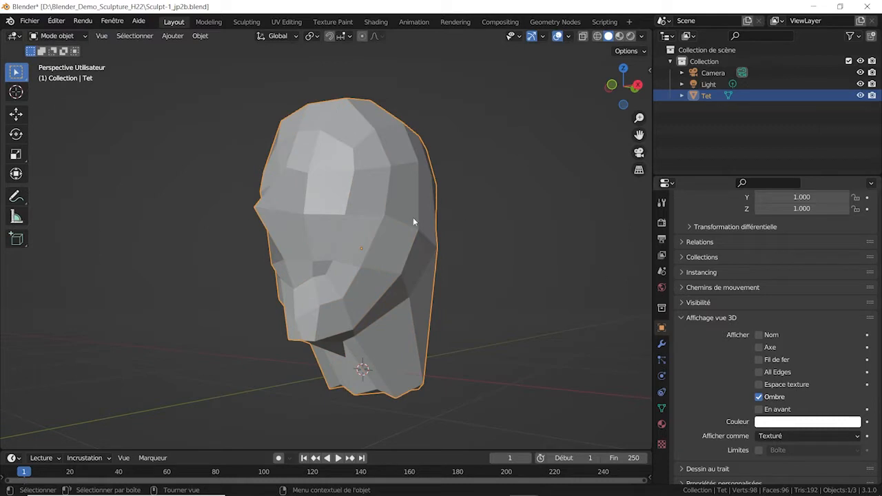
Step: Apply smooth shading to the head and view the effect on its facets
right_click(379, 191)
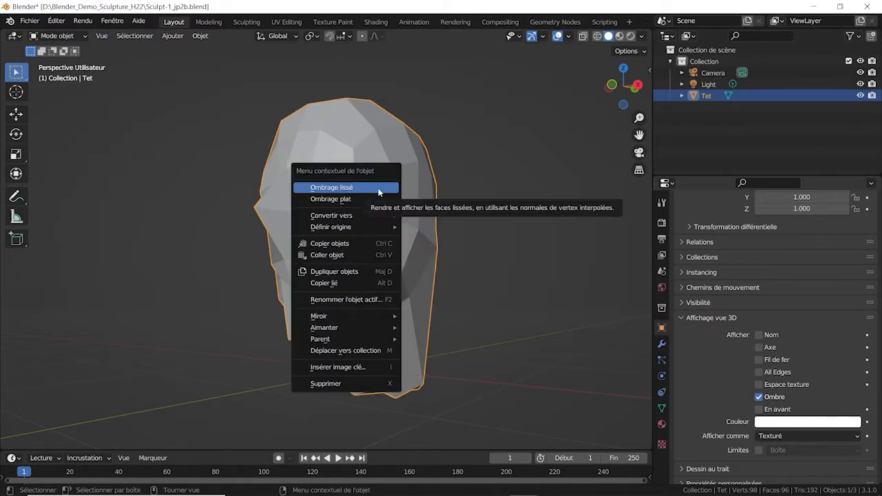
click(378, 187)
mouse_move(380, 191)
middle_down()
mouse_move(502, 228)
mouse_move(549, 225)
mouse_move(575, 246)
mouse_move(549, 274)
mouse_move(480, 257)
mouse_move(432, 209)
mouse_move(402, 222)
mouse_move(406, 244)
mouse_move(435, 251)
mouse_move(490, 237)
mouse_move(513, 243)
mouse_move(487, 229)
mouse_move(503, 206)
middle_up()
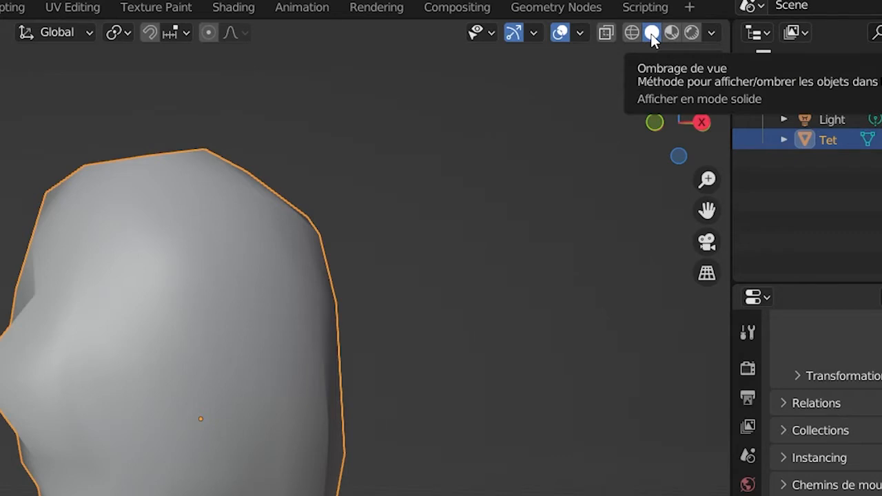
Step: Examine the viewport shading options and the render engine choices in the scene's render settings
middle_drag(365, 417, 581, 237)
click(711, 33)
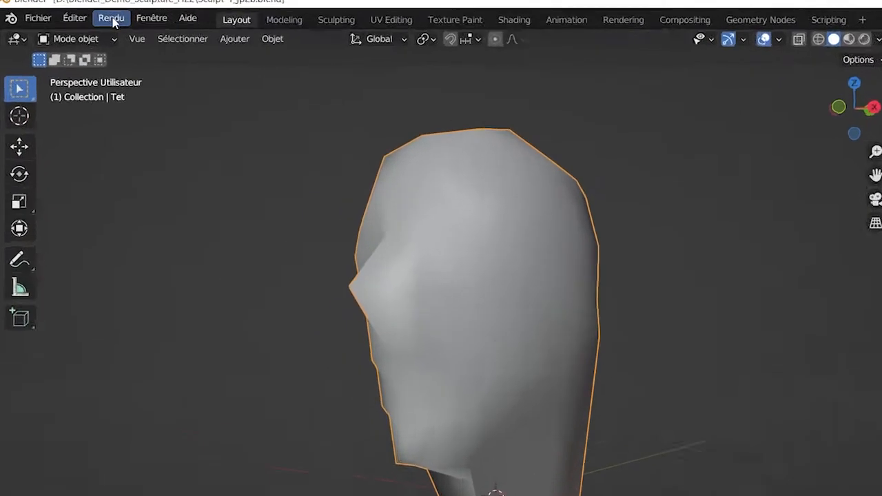
click(81, 23)
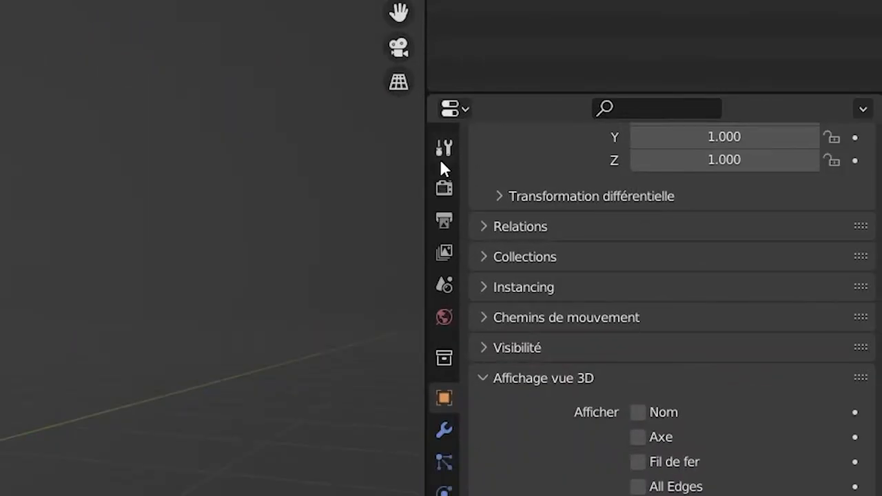
click(444, 188)
click(734, 185)
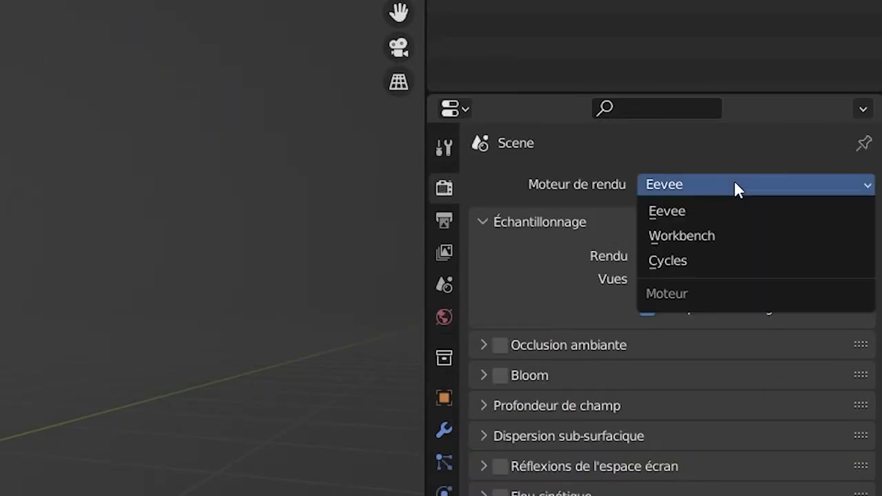
click(684, 185)
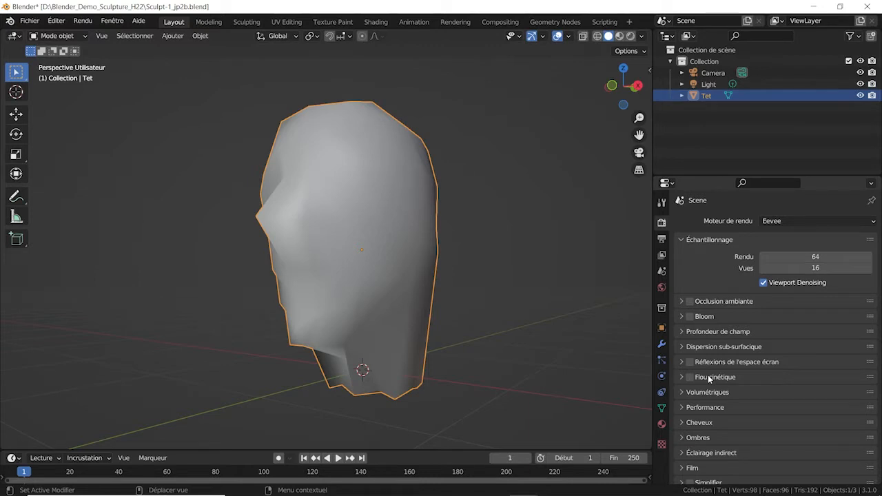
Step: Turn the head's wireframe display back on and restore flat shading
click(661, 327)
scroll(764, 442, down, 5)
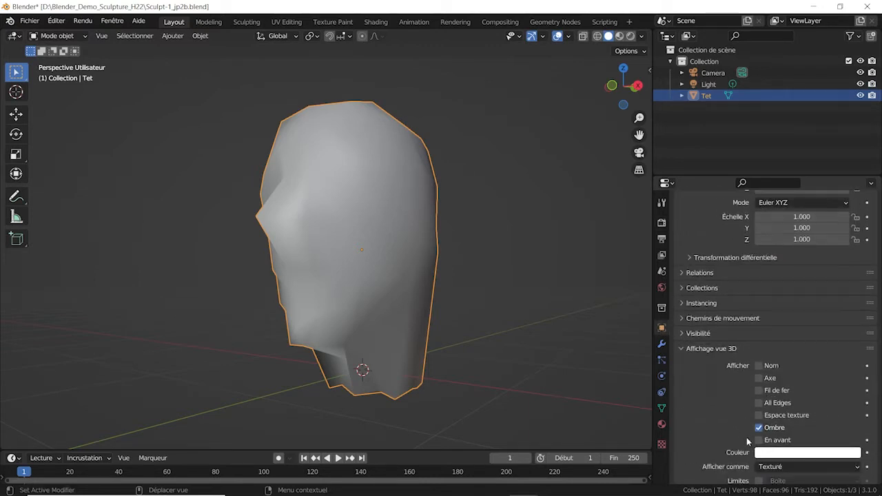
click(758, 390)
right_click(345, 184)
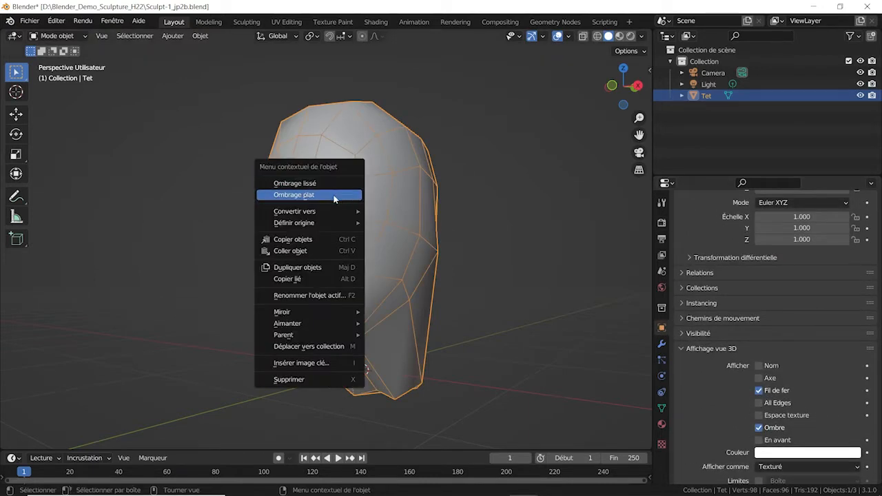
click(334, 196)
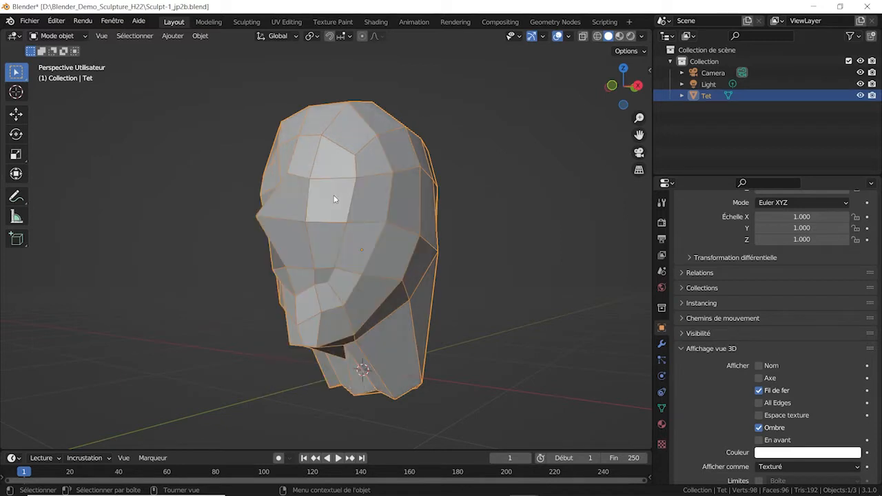
Step: Return to Sculpt mode and add a Multires modifier to the head at subdivision level 1
click(73, 38)
click(73, 75)
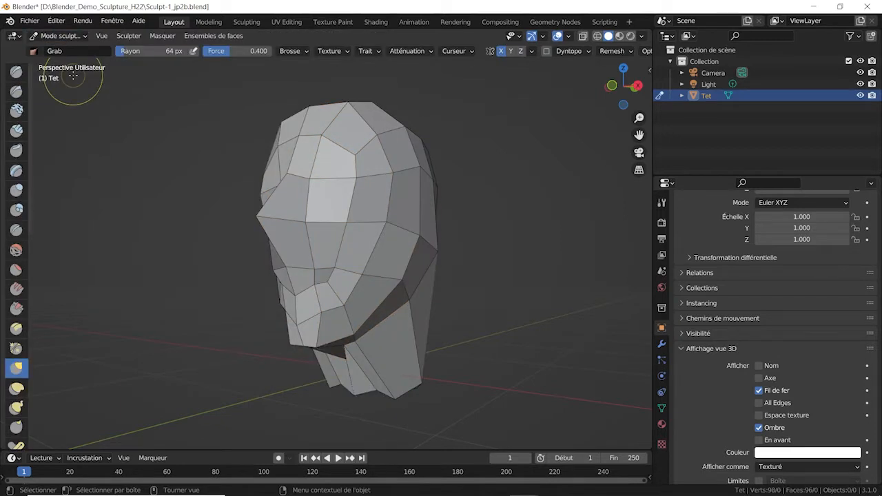
click(662, 346)
click(779, 220)
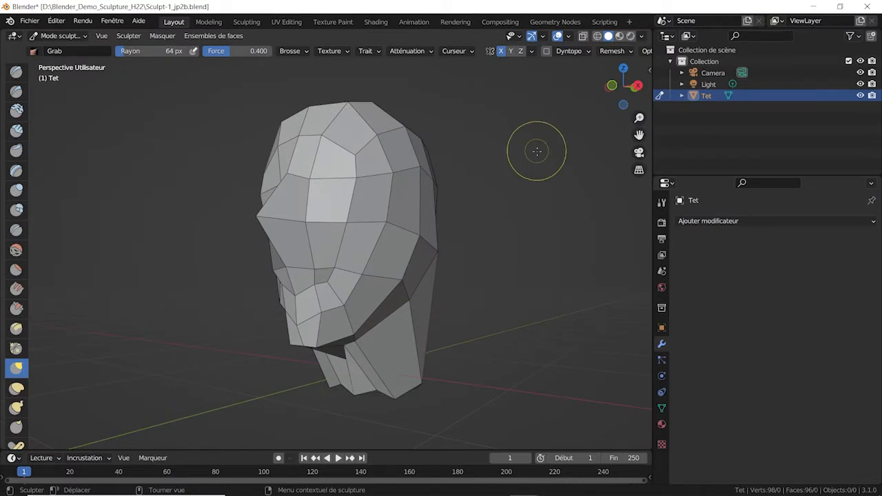
mouse_move(527, 207)
middle_down()
mouse_move(456, 213)
mouse_move(525, 217)
middle_up()
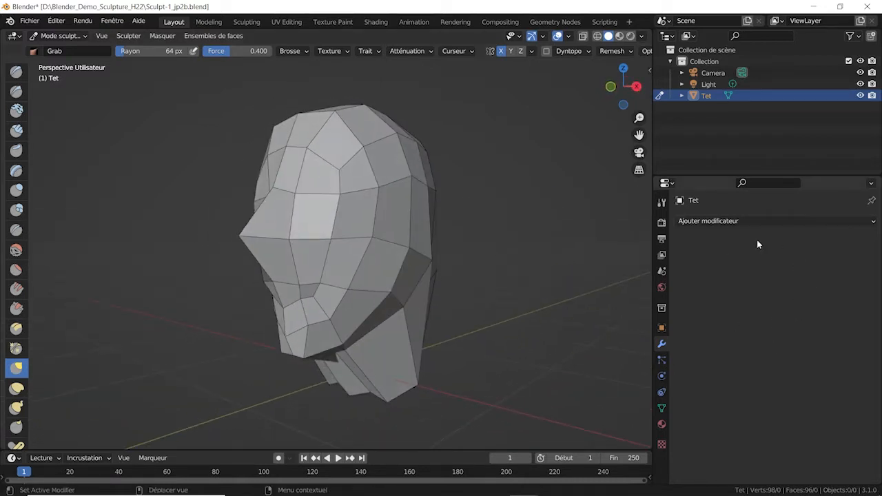
key(ctrl+1)
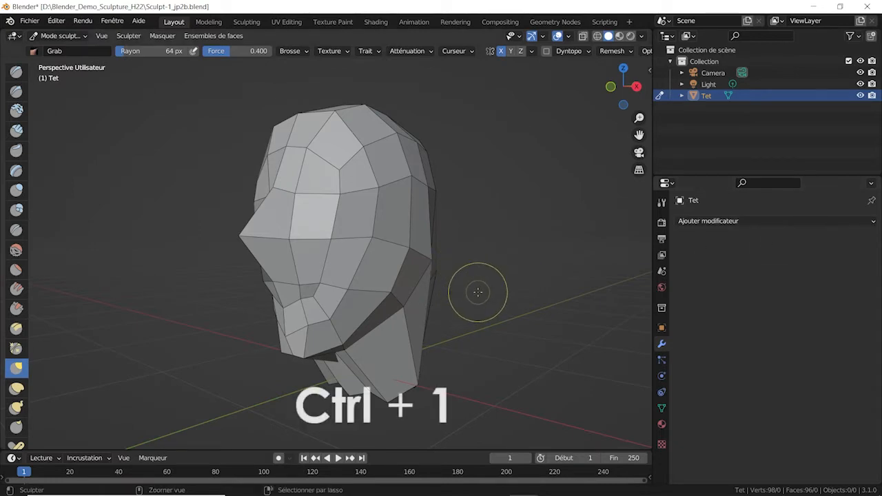
key(ctrl+1)
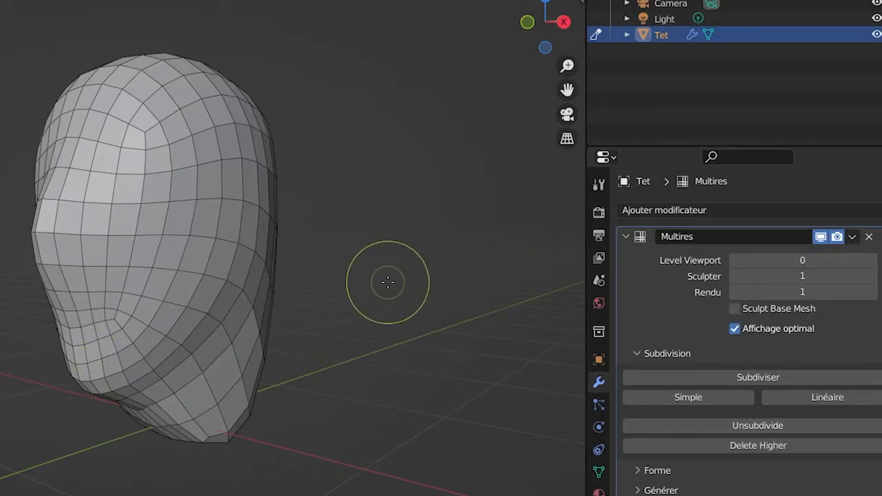
Step: Subdivide the head to Multires level 2 and set the sculpt level back to 1
key(ctrl+2)
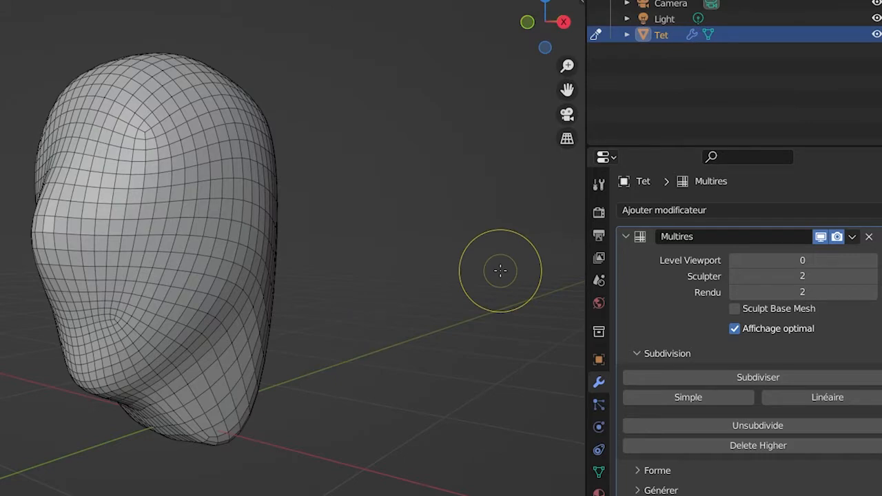
key(ctrl+1)
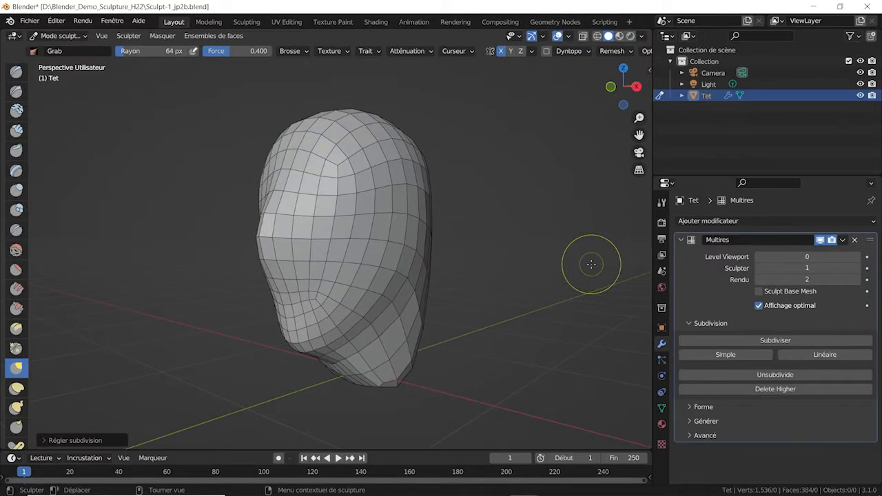
middle_drag(528, 233, 506, 231)
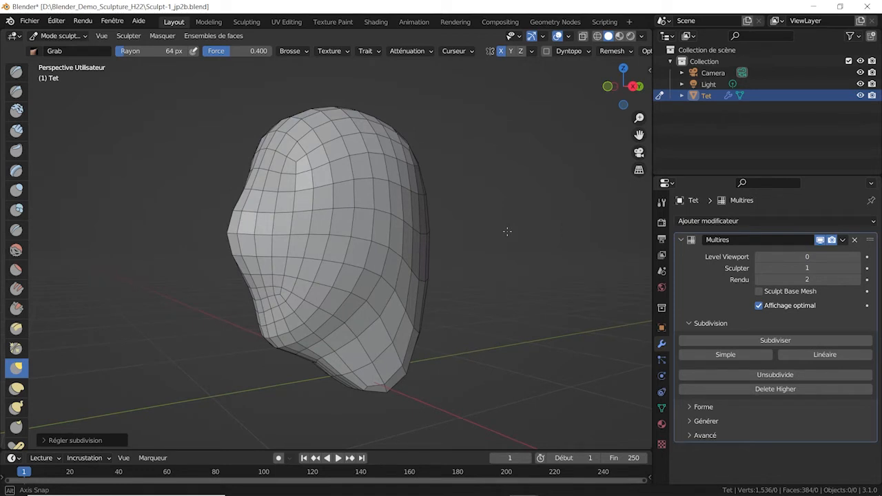
mouse_move(507, 232)
middle_down()
mouse_move(517, 243)
mouse_move(505, 226)
middle_up()
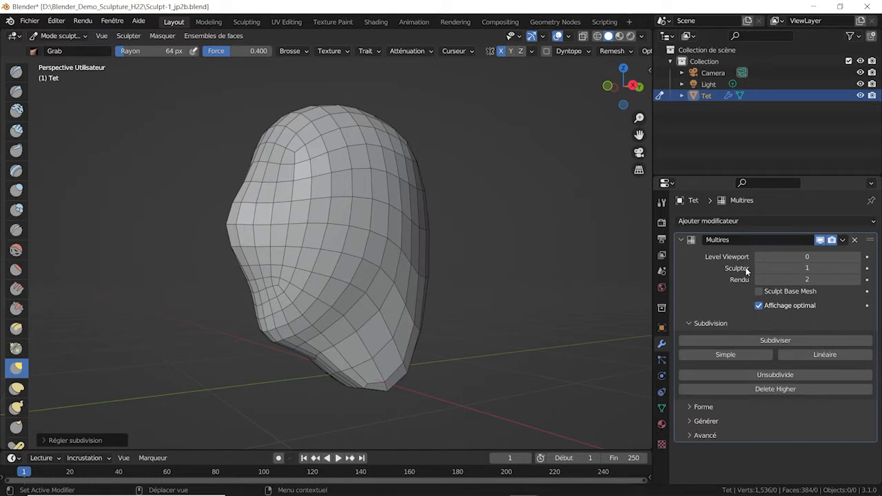
Step: Switch to Object mode and set the Multires viewport level to 1
click(71, 36)
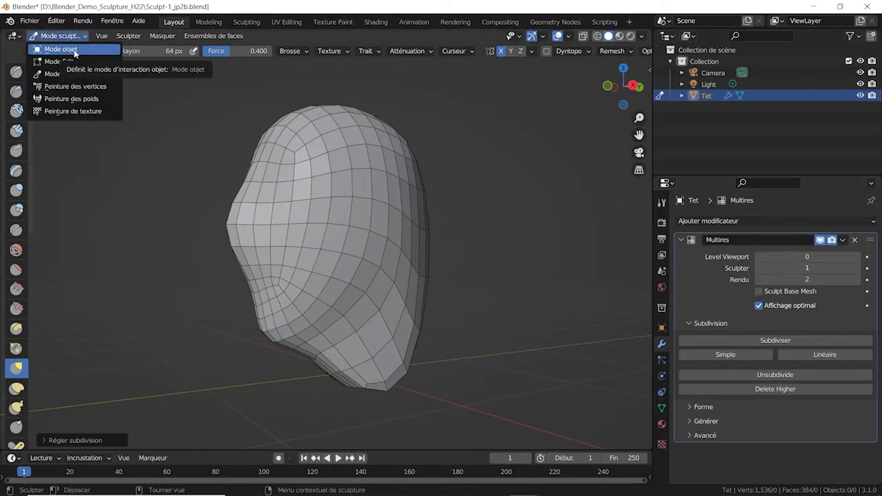
click(60, 49)
middle_drag(470, 172, 492, 186)
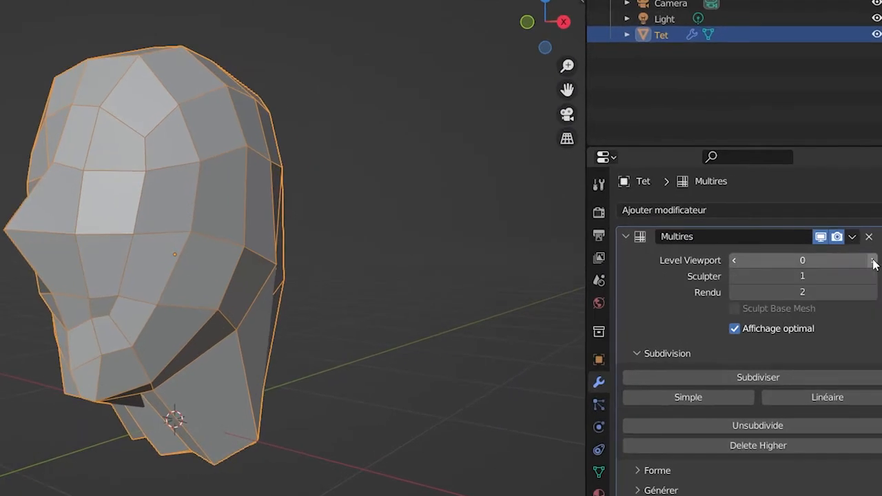
click(872, 261)
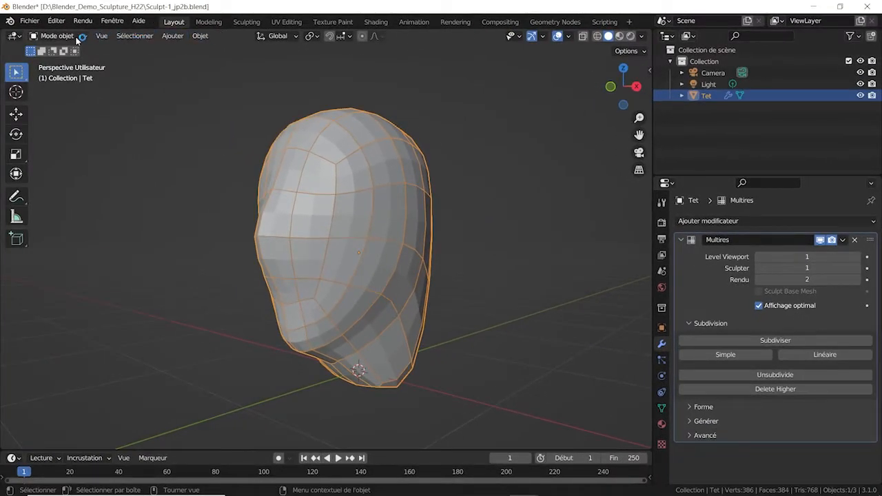
Step: Inspect the base mesh and the modifier's Apply option in Edit mode, and return to Object mode
click(80, 36)
click(62, 61)
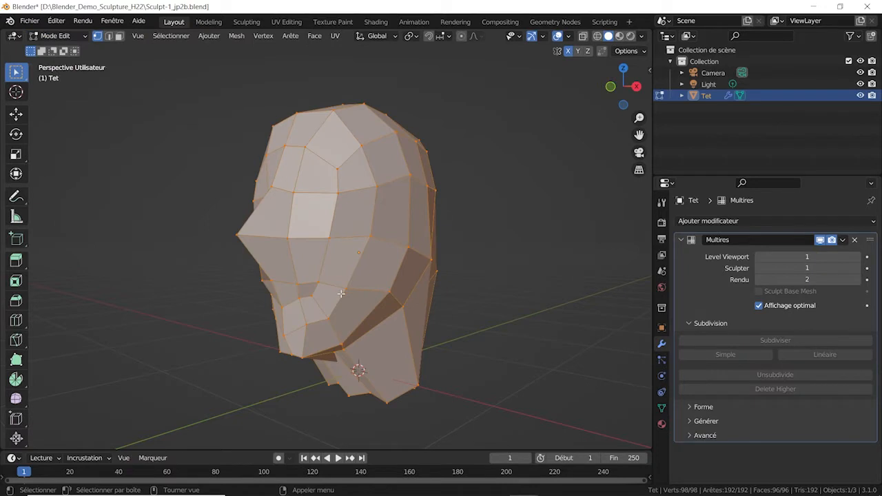
click(843, 241)
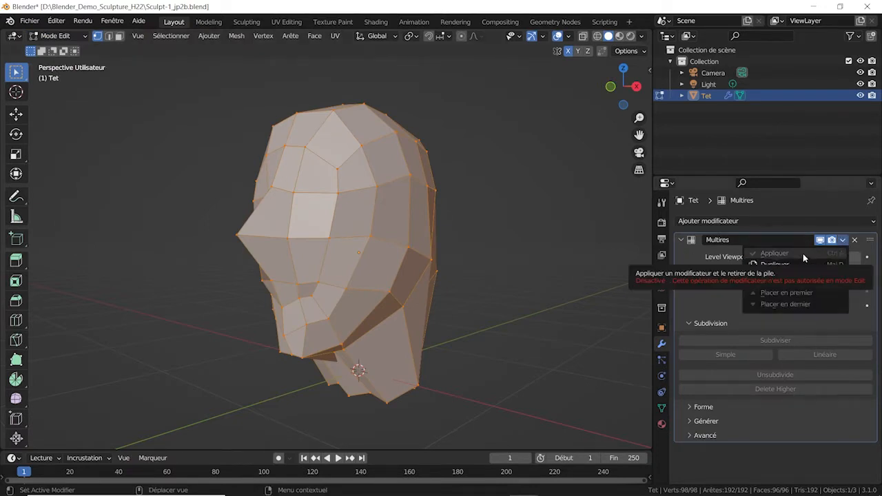
click(67, 35)
click(69, 50)
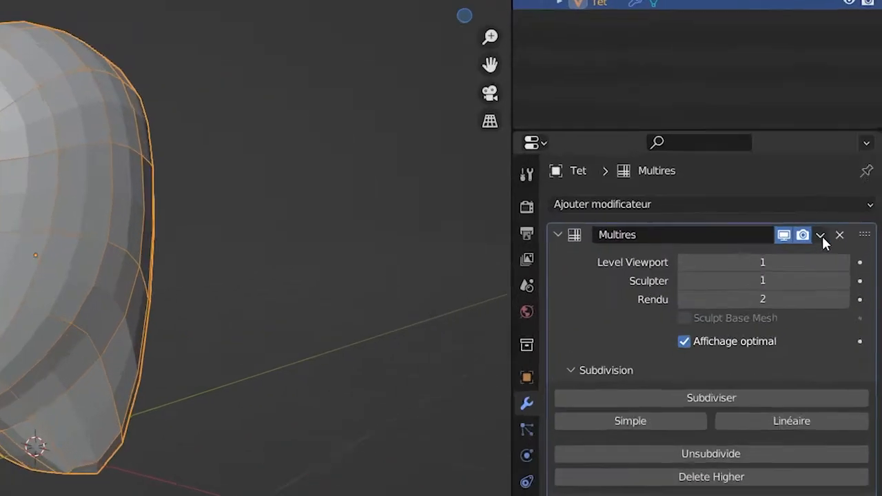
Step: Check the Multires modifier's actions in Object mode, lower the viewport level and set it back to 1
click(842, 239)
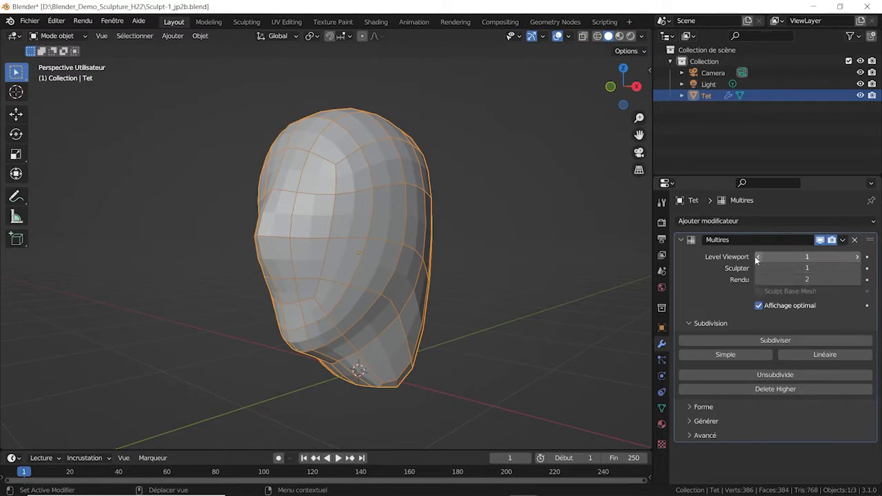
click(758, 257)
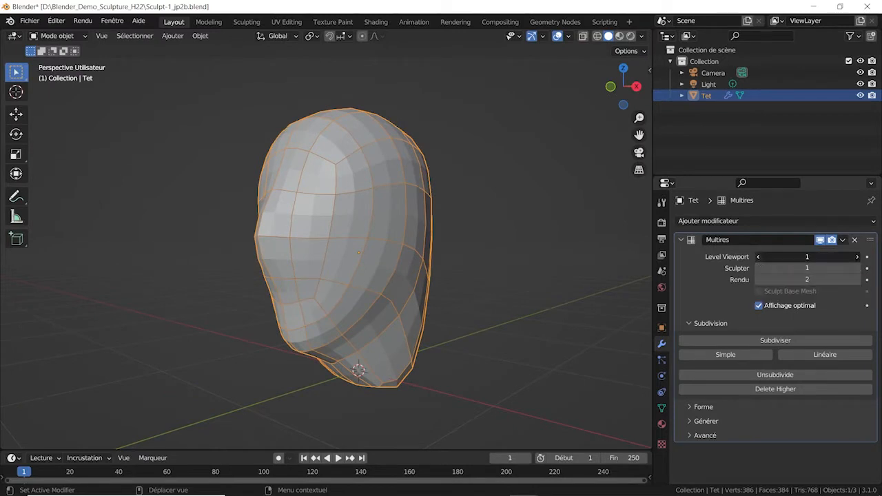
click(857, 257)
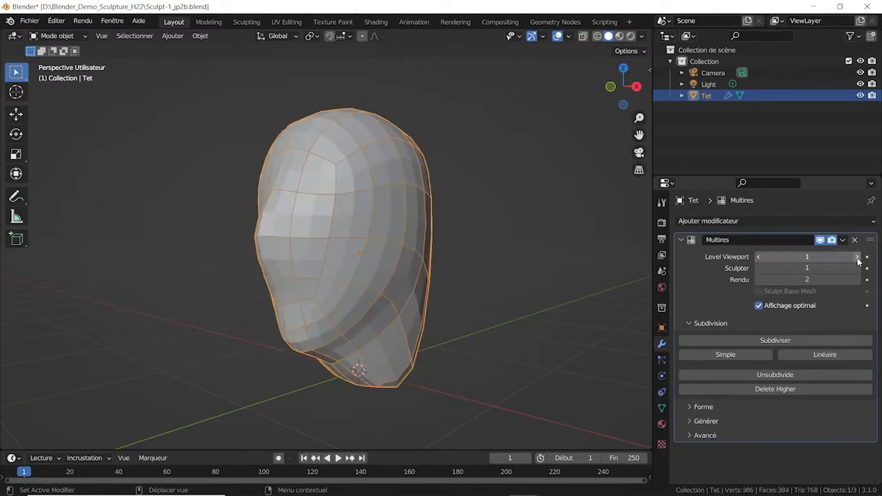
Step: Return to Sculpt mode and set the Grab brush radius to 158 px for working on the face
click(65, 36)
click(76, 74)
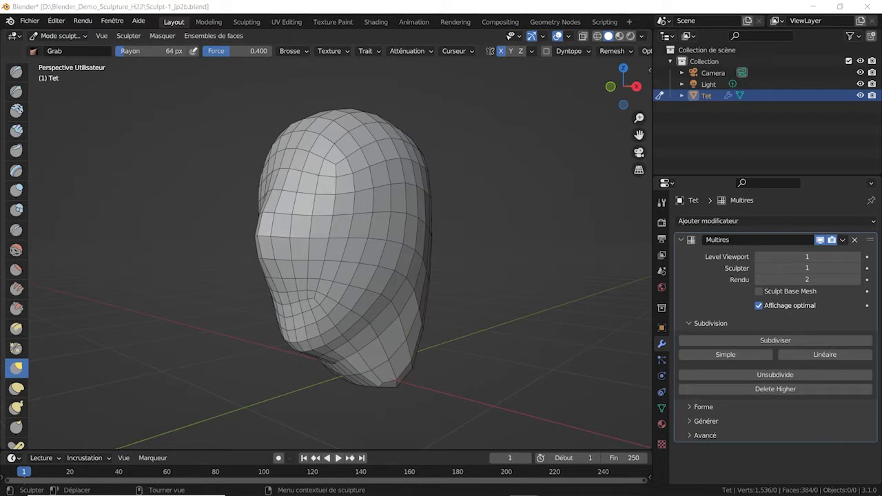
middle_drag(482, 252, 439, 250)
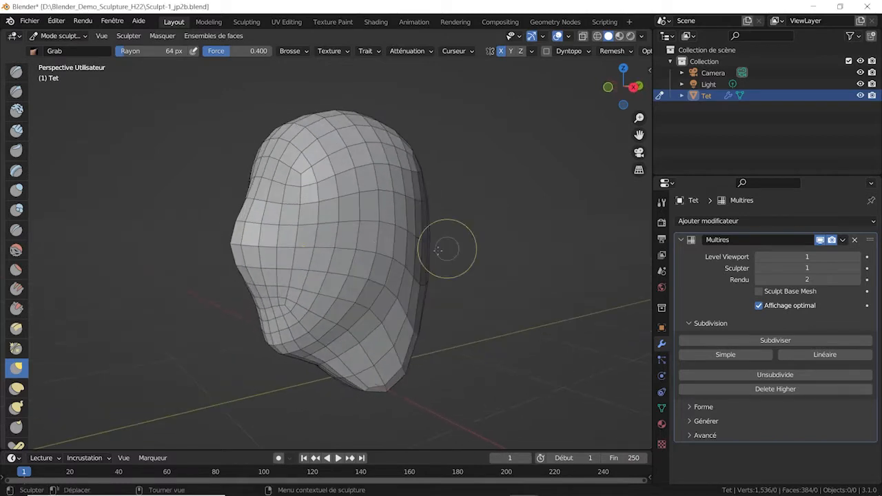
scroll(438, 250, up, 3)
middle_drag(422, 233, 400, 230)
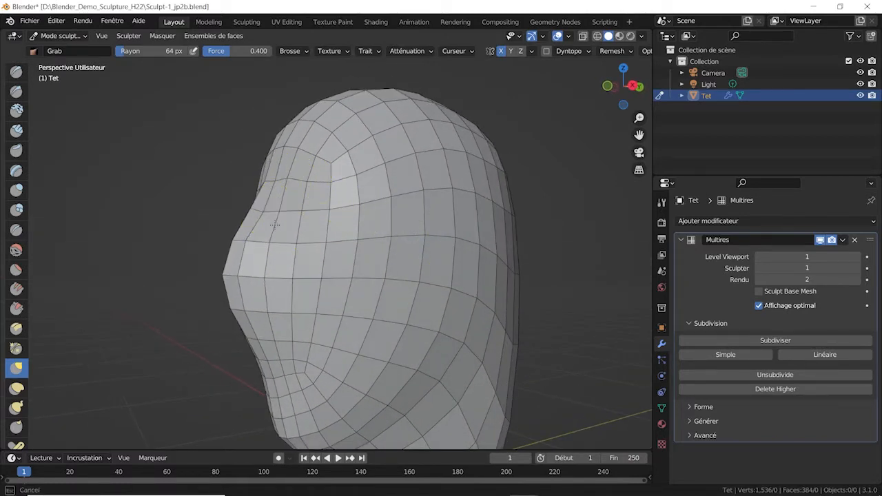
middle_drag(274, 223, 482, 255)
key(f)
click(398, 268)
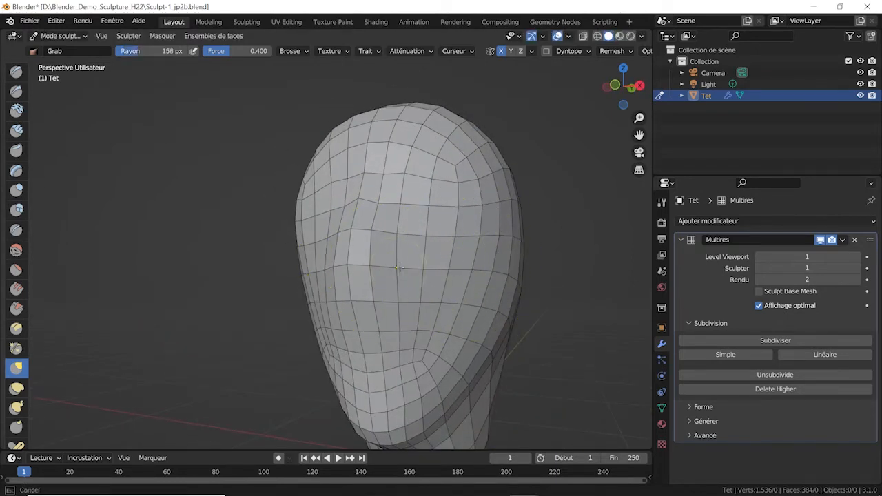
middle_drag(394, 256, 234, 241)
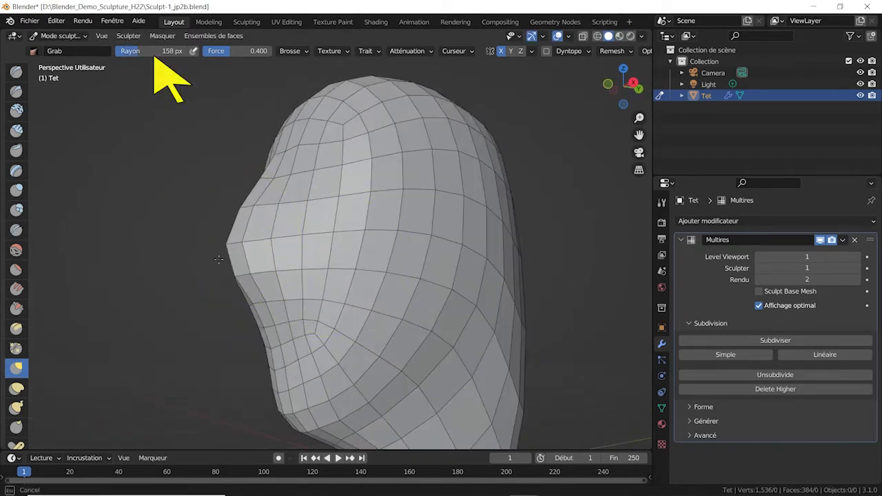
Step: Push the area below the nose inward with the Grab brush so the nose projects from the profile
mouse_move(218, 259)
mouse_down()
mouse_move(246, 288)
mouse_move(260, 273)
mouse_up()
mouse_move(312, 261)
middle_down()
mouse_move(277, 311)
mouse_move(304, 249)
mouse_move(266, 285)
middle_up()
mouse_move(266, 285)
mouse_down()
mouse_move(228, 236)
mouse_move(252, 242)
mouse_up()
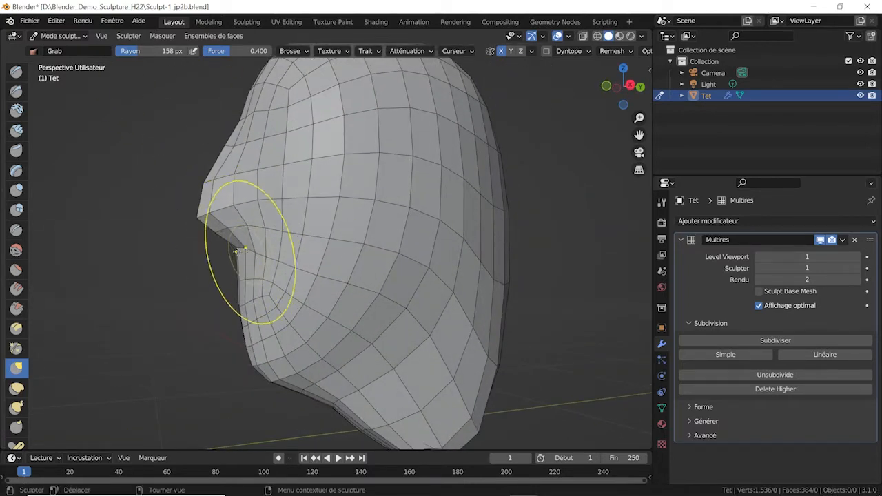
Step: Set the Grab brush radius to 87 px and reshape the mouth corner, cheek and chin
key(f)
click(256, 278)
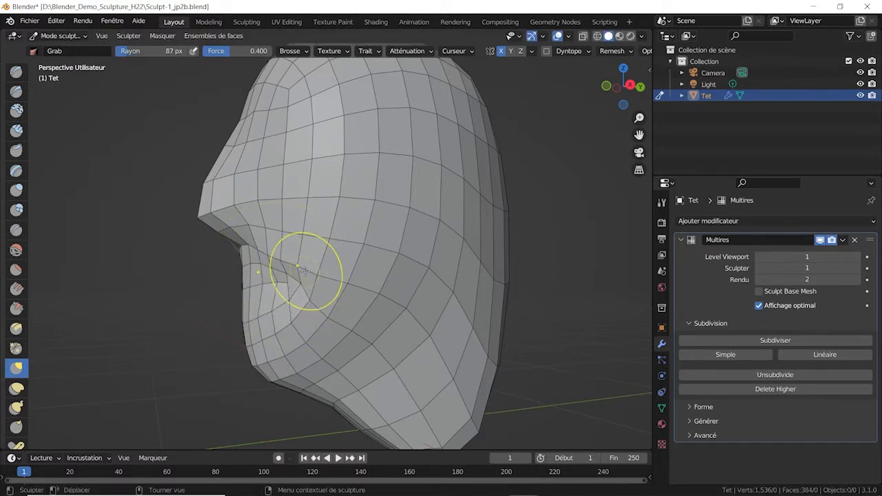
drag(350, 281, 375, 252)
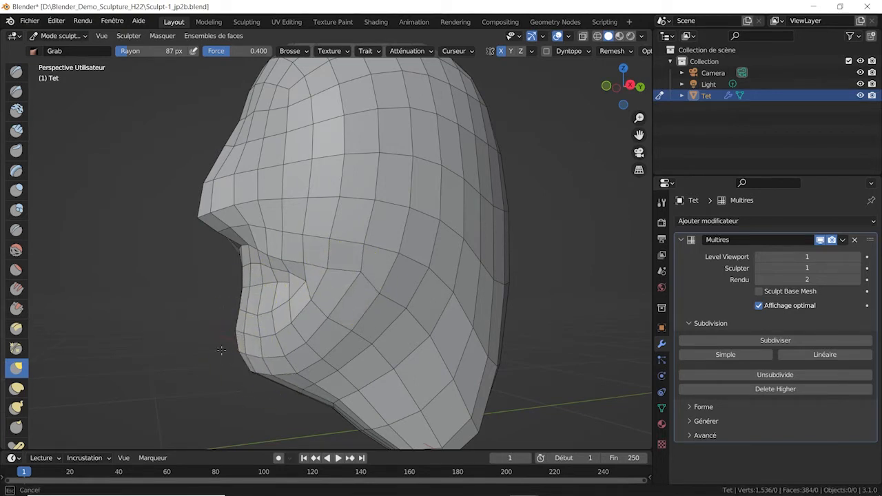
mouse_move(295, 359)
mouse_down()
mouse_move(275, 364)
mouse_move(279, 396)
mouse_up()
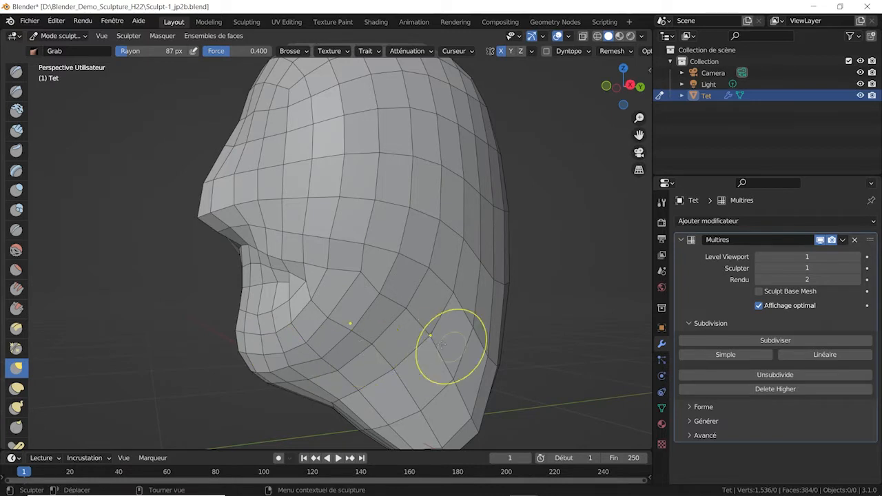
Step: Shape the underside of the jaw and the neck base with the Grab brush, using the right orthographic view
middle_drag(448, 349, 381, 302)
drag(361, 349, 358, 337)
middle_drag(401, 363, 388, 337)
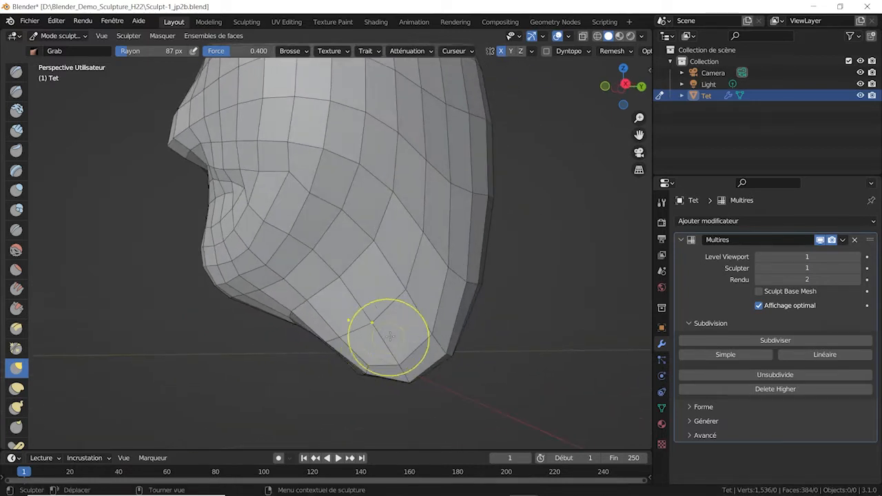
key(KP_3)
mouse_move(335, 352)
mouse_down()
mouse_move(312, 347)
mouse_move(311, 317)
mouse_move(261, 296)
mouse_move(225, 294)
mouse_up()
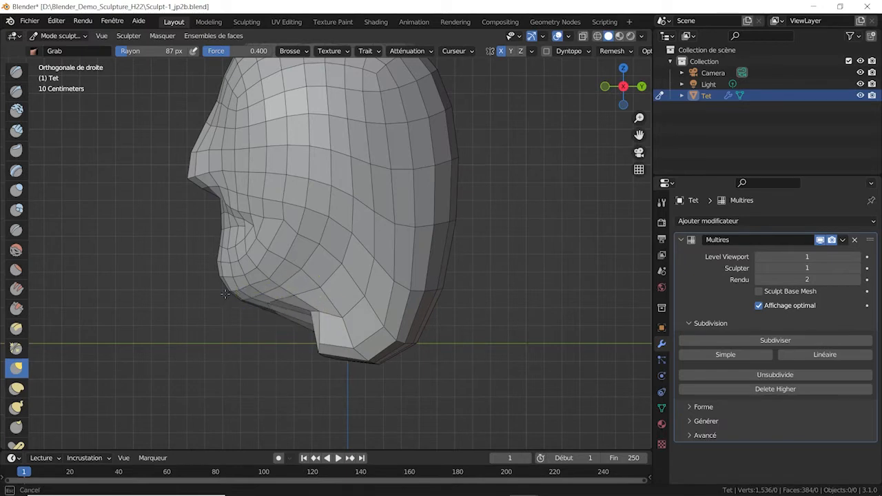
mouse_move(296, 297)
mouse_down()
mouse_move(308, 307)
mouse_move(337, 295)
mouse_up()
Step: Refine the upper lip, the mouth area and the transition under the nose with Grab strokes from the side
middle_drag(237, 292, 260, 296)
scroll(259, 293, up, 2)
shift+middle_drag(246, 209, 328, 308)
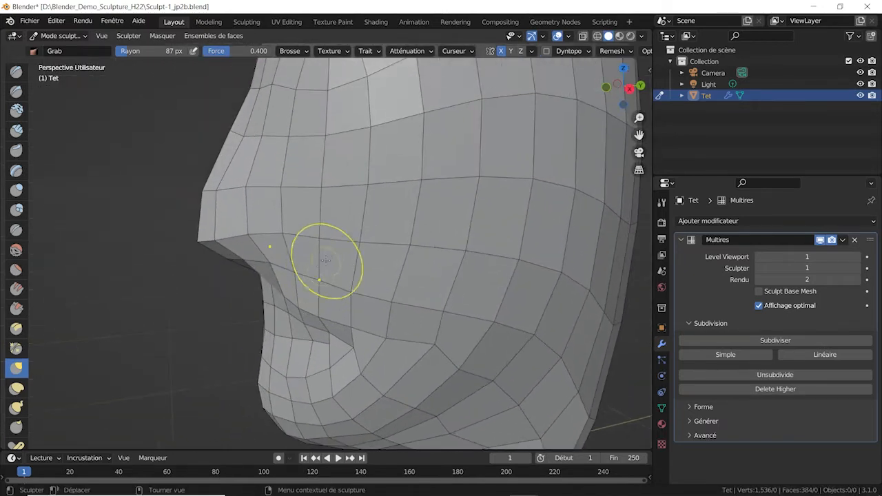
mouse_move(335, 276)
middle_down()
mouse_move(347, 262)
mouse_move(262, 187)
middle_up()
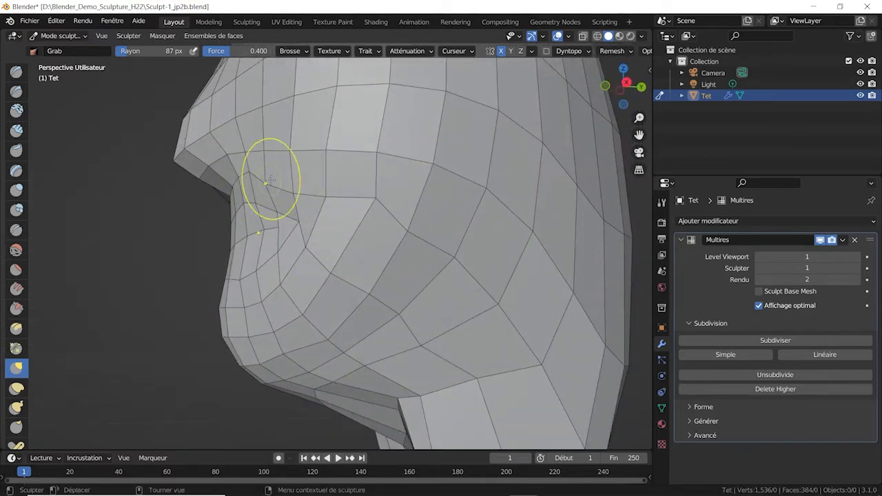
middle_drag(241, 207, 271, 219)
mouse_move(271, 219)
mouse_down()
mouse_move(264, 241)
mouse_move(222, 286)
mouse_up()
drag(274, 258, 272, 250)
drag(326, 224, 309, 257)
Step: Define the nose ridge and tuck in the mesh where the base of the nose meets the upper lip
middle_drag(309, 257, 508, 251)
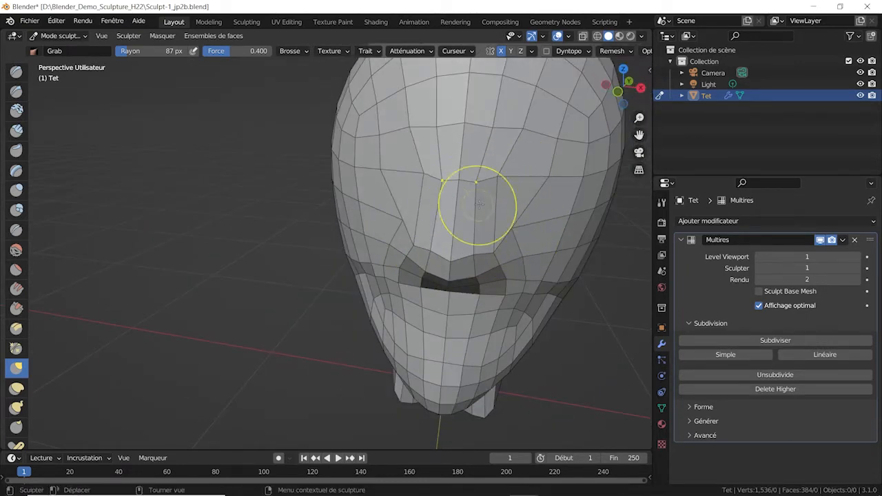
mouse_move(473, 206)
middle_down()
mouse_move(392, 181)
mouse_move(342, 203)
mouse_move(358, 219)
middle_up()
scroll(386, 182, down, 2)
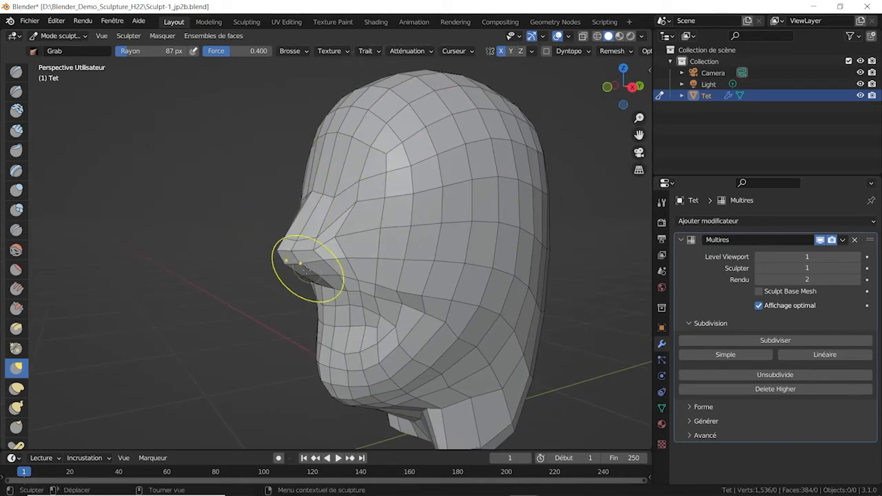
ctrl+middle_drag(329, 273, 322, 230)
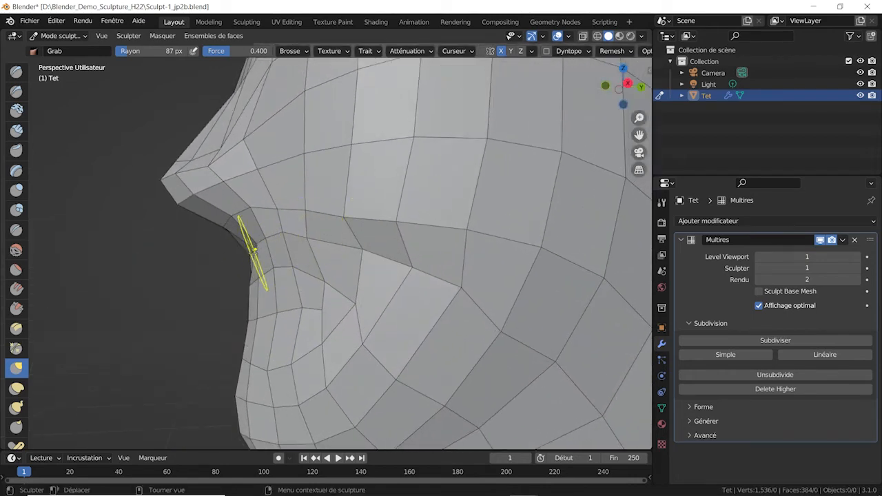
drag(266, 231, 270, 228)
mouse_move(296, 236)
middle_down()
mouse_move(345, 239)
mouse_move(322, 242)
mouse_move(407, 226)
mouse_move(244, 239)
middle_up()
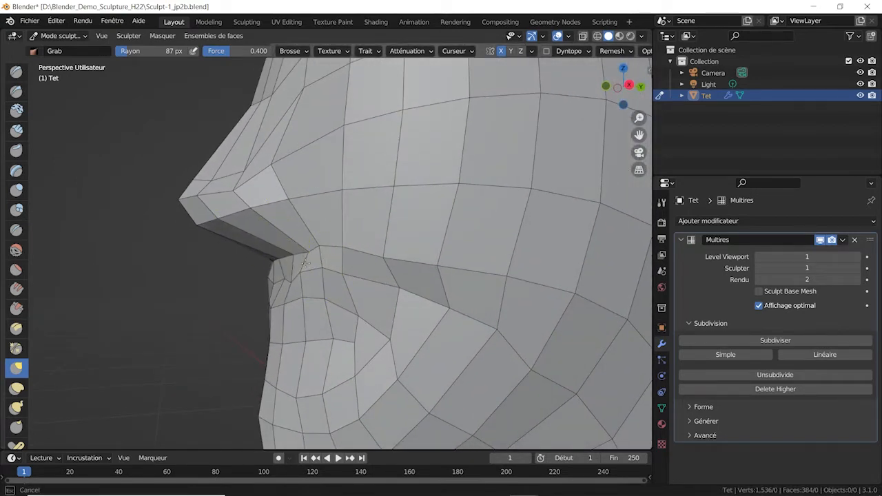
Step: Reposition the upper lip and mouth corner vertices with the Grab brush, working from the front and side
middle_drag(282, 278, 413, 216)
mouse_move(413, 217)
mouse_down()
mouse_move(412, 231)
mouse_move(407, 194)
mouse_move(440, 228)
mouse_move(442, 251)
mouse_move(466, 246)
mouse_up()
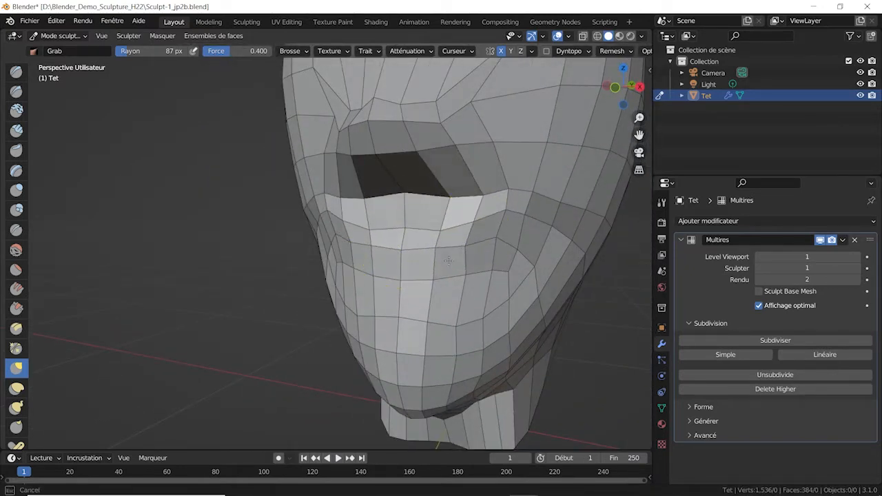
middle_drag(466, 245, 397, 232)
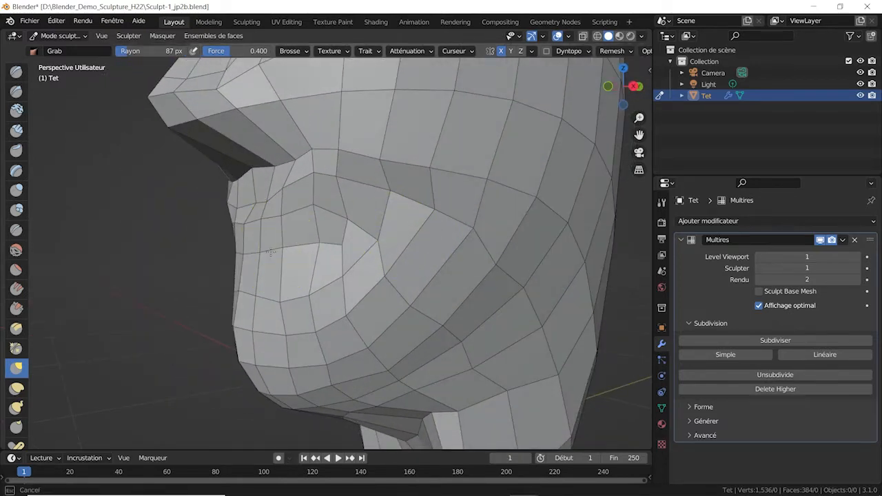
middle_drag(294, 248, 335, 224)
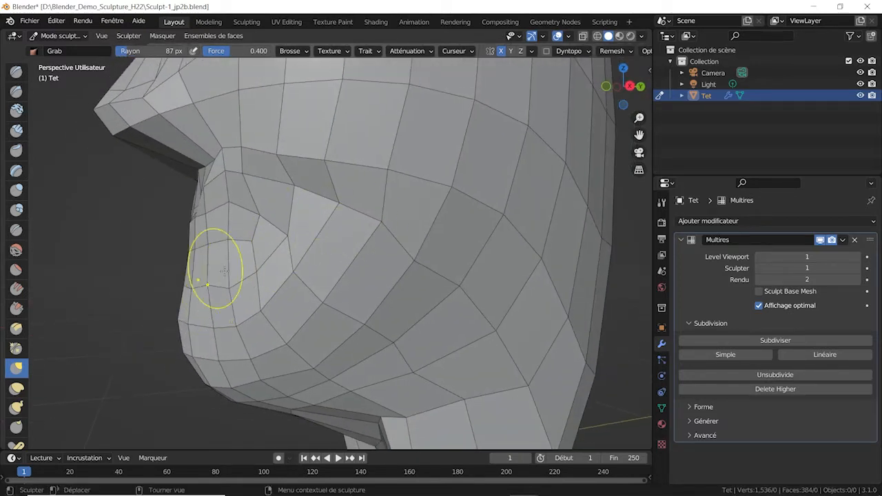
drag(229, 260, 294, 240)
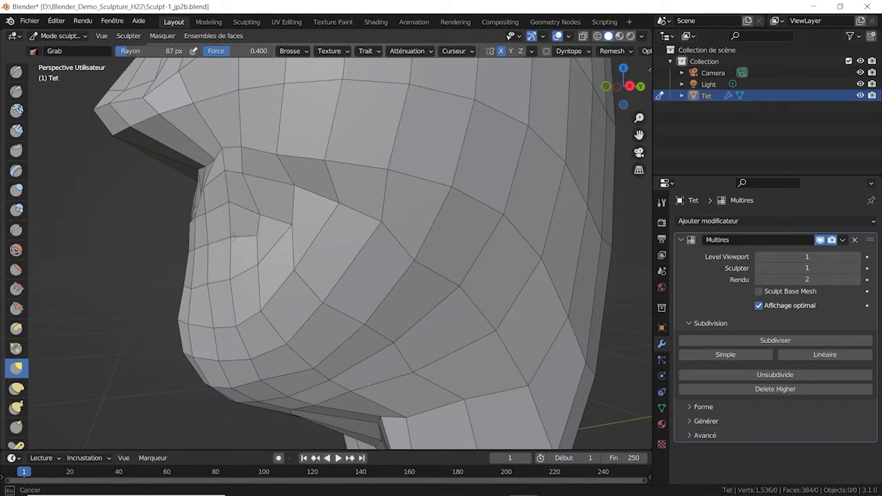
mouse_move(250, 197)
middle_down()
mouse_move(363, 221)
mouse_move(417, 253)
mouse_move(497, 236)
middle_up()
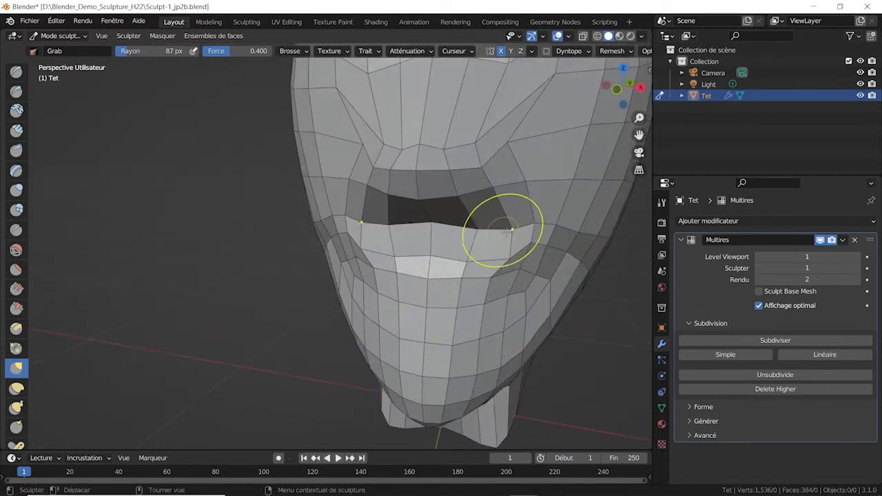
Step: Narrow the base and sides of the nose by pulling their vertices toward the centre line
drag(483, 169, 460, 171)
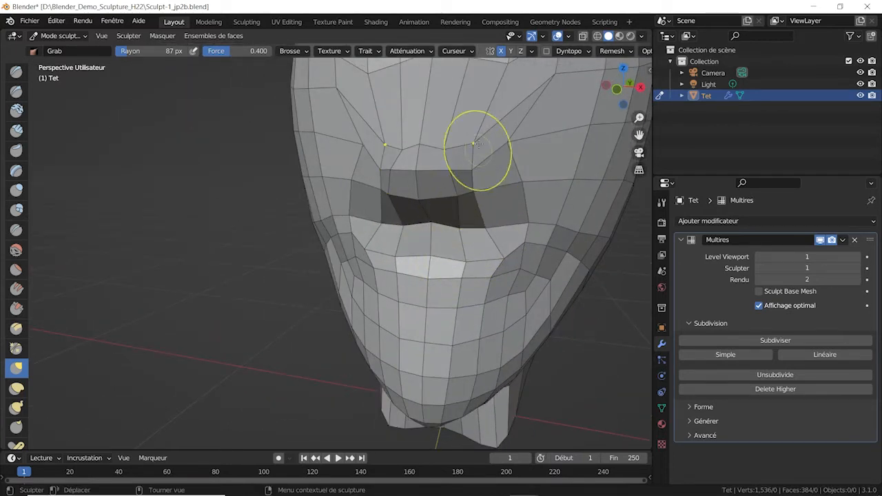
drag(509, 143, 474, 156)
drag(520, 181, 452, 199)
middle_drag(462, 224, 385, 219)
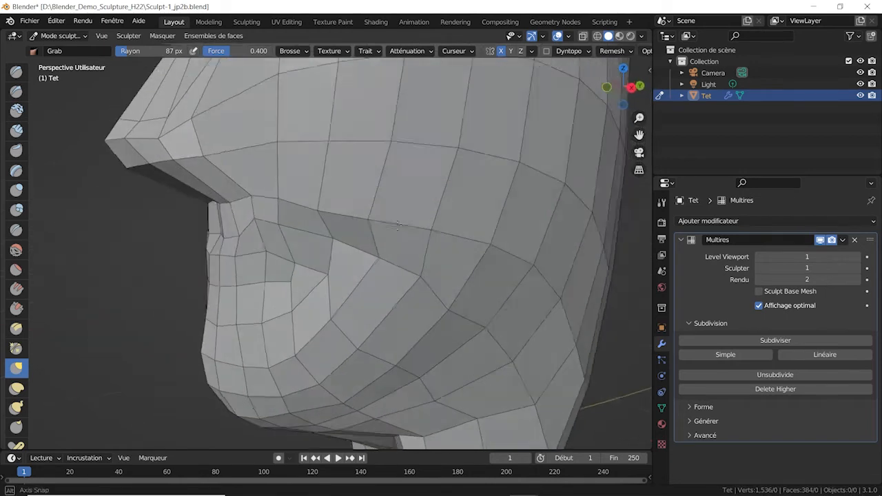
Step: Shape the nose bridge, inner eye area and brow, and adjust the forehead contour with Grab strokes
mouse_move(378, 169)
ctrl+middle_down()
mouse_move(333, 223)
mouse_move(326, 250)
ctrl+middle_up()
mouse_move(338, 281)
ctrl+middle_down()
mouse_move(379, 244)
mouse_move(374, 218)
ctrl+middle_up()
drag(319, 200, 255, 286)
drag(335, 249, 340, 248)
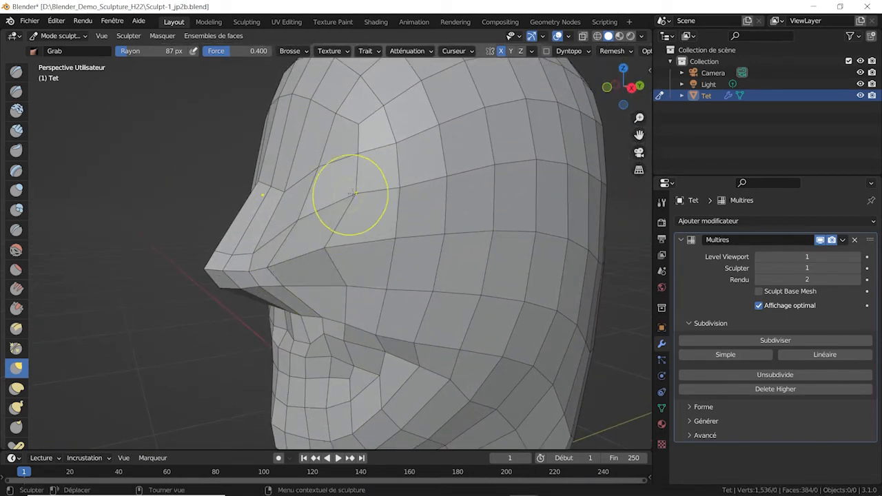
mouse_move(408, 207)
ctrl+middle_down()
mouse_move(385, 241)
mouse_move(327, 229)
ctrl+middle_up()
drag(306, 195, 297, 199)
drag(307, 231, 297, 231)
mouse_move(300, 179)
mouse_down()
mouse_move(291, 179)
mouse_move(306, 159)
mouse_up()
mouse_move(292, 102)
mouse_down()
mouse_move(271, 98)
mouse_move(254, 133)
mouse_move(252, 179)
mouse_move(232, 183)
mouse_move(236, 153)
mouse_up()
mouse_move(237, 152)
middle_down()
mouse_move(331, 157)
mouse_move(313, 159)
middle_up()
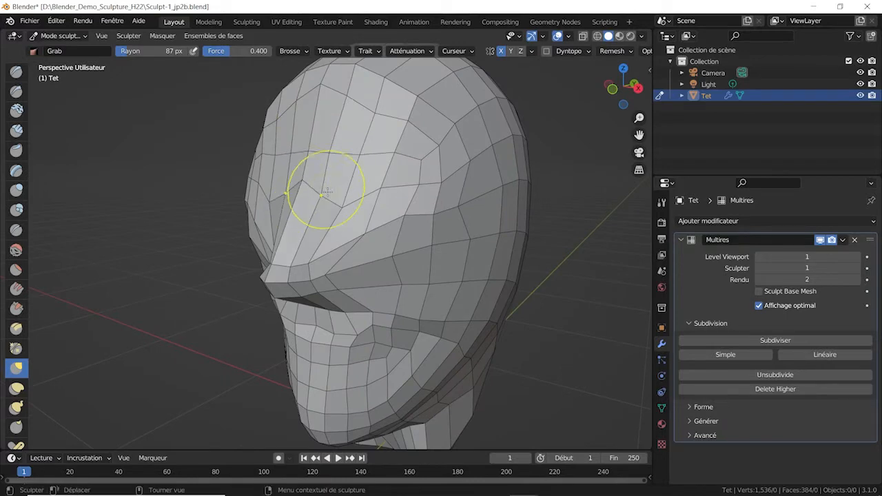
Step: Move the vertices beside the nose bridge to form the eye hollows and narrow the nose ridge
drag(375, 200, 354, 237)
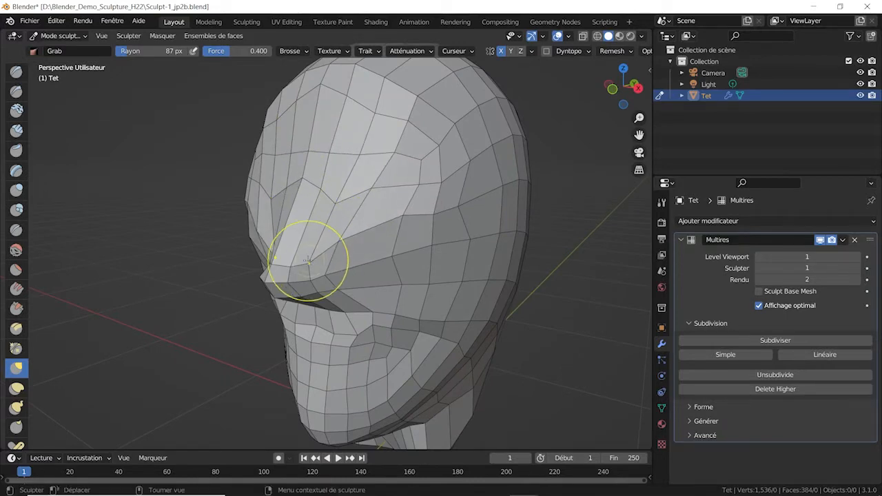
mouse_move(345, 253)
middle_down()
mouse_move(388, 252)
mouse_move(378, 248)
middle_up()
drag(379, 187, 424, 188)
drag(358, 177, 384, 193)
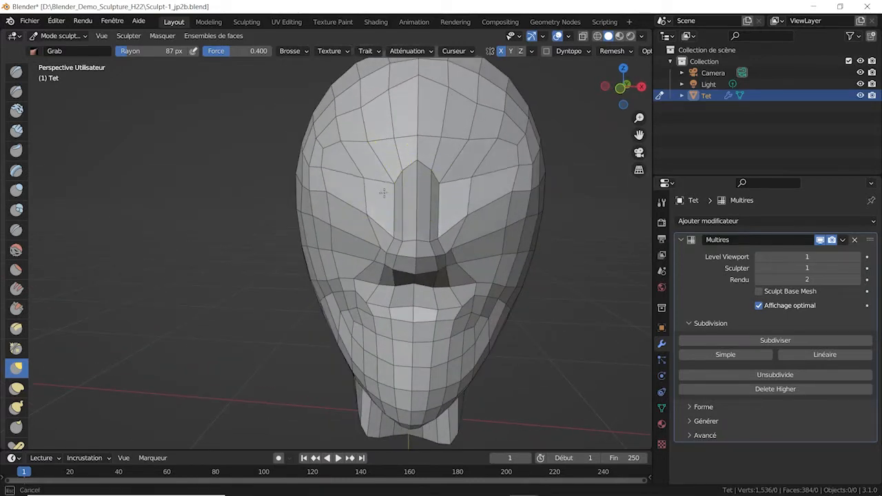
Step: Set the Grab brush radius to 152 px and push the temples inward
key(f)
click(564, 168)
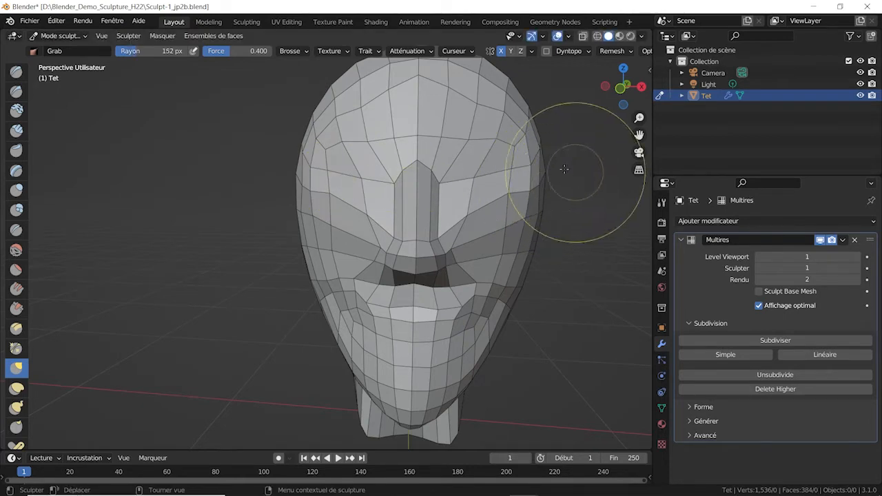
mouse_move(536, 169)
mouse_down()
mouse_move(510, 173)
mouse_move(507, 187)
mouse_move(521, 192)
mouse_up()
middle_drag(521, 195, 425, 220)
scroll(425, 220, down, 3)
shift+middle_drag(325, 218, 369, 215)
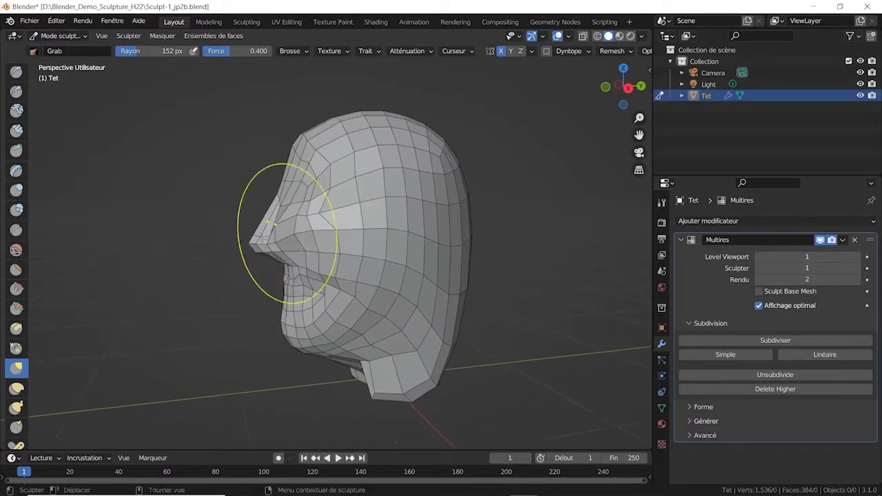
Step: Set the Grab brush radius to 72 px and shape the side of the nose and the adjacent cheek
scroll(274, 224, up, 3)
key(f)
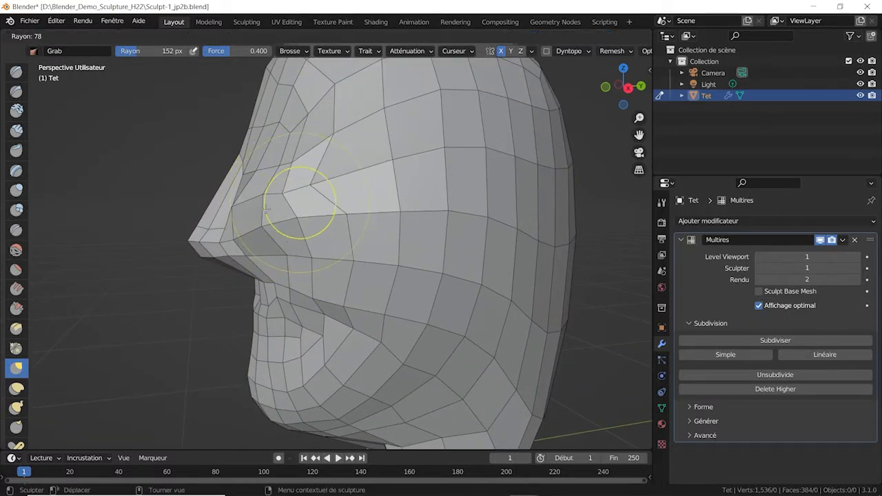
click(266, 208)
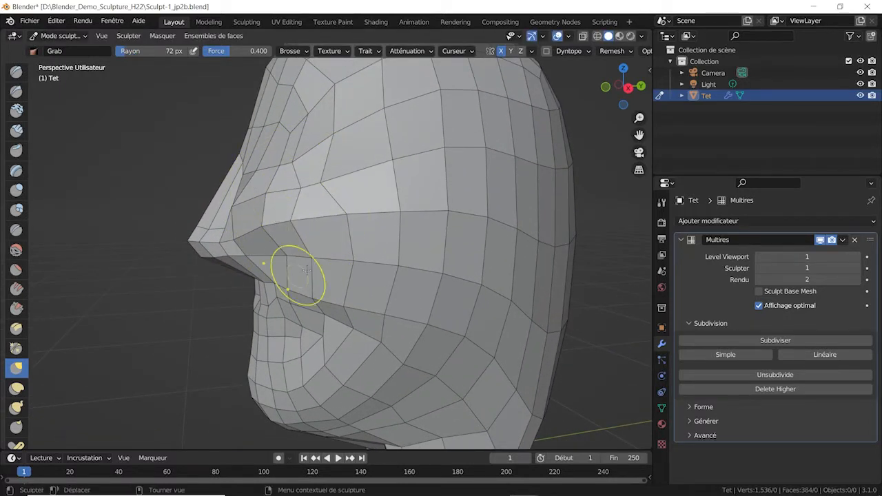
mouse_move(292, 276)
middle_down()
mouse_move(409, 237)
mouse_move(387, 270)
mouse_move(337, 249)
middle_up()
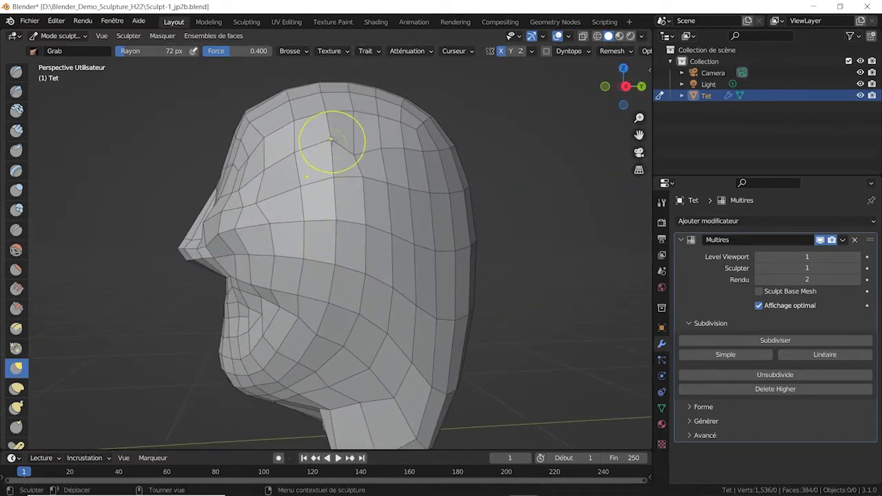
Step: Set the Grab brush radius back to 152 px and pull the upper sides of the skull outward to widen the cranium
drag(403, 148, 325, 148)
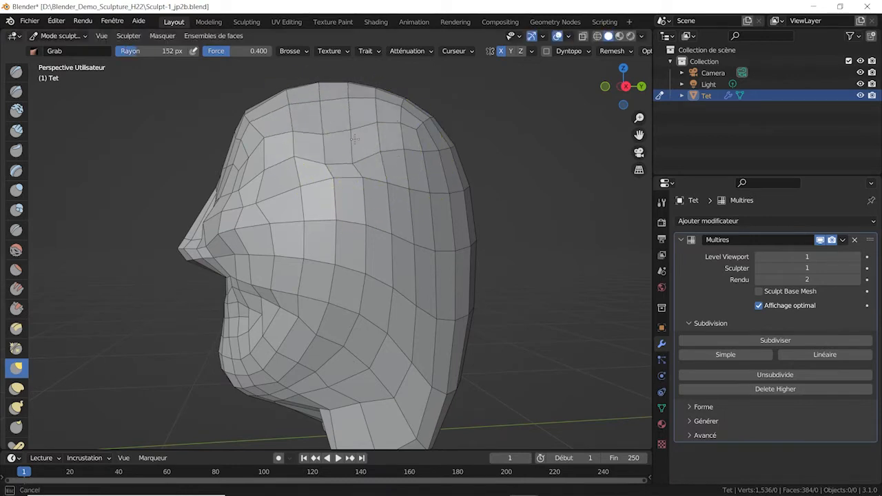
middle_drag(332, 118, 397, 147)
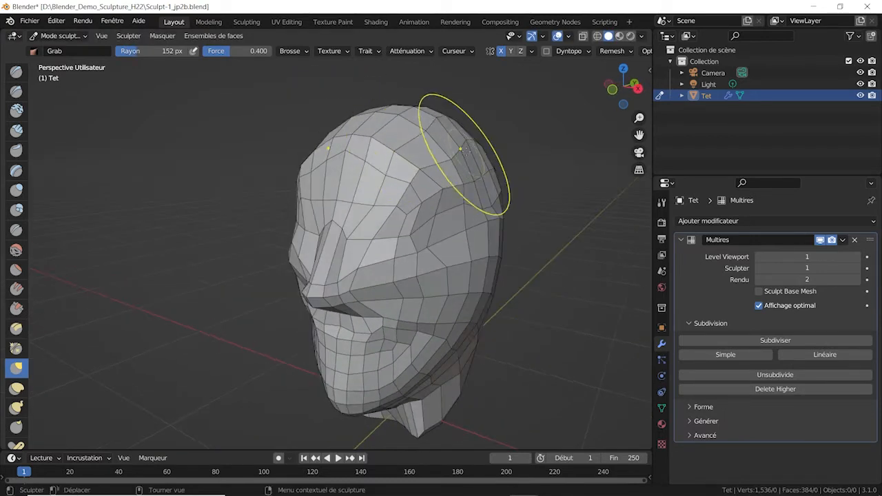
drag(449, 161, 475, 146)
drag(458, 150, 467, 143)
drag(437, 135, 447, 128)
mouse_move(372, 133)
middle_down()
mouse_move(395, 153)
mouse_move(277, 186)
mouse_move(302, 206)
middle_up()
drag(387, 194, 396, 197)
drag(409, 211, 403, 202)
Step: Set the Grab brush radius to 116 px and round off the forehead and upper skull
key(f)
click(354, 163)
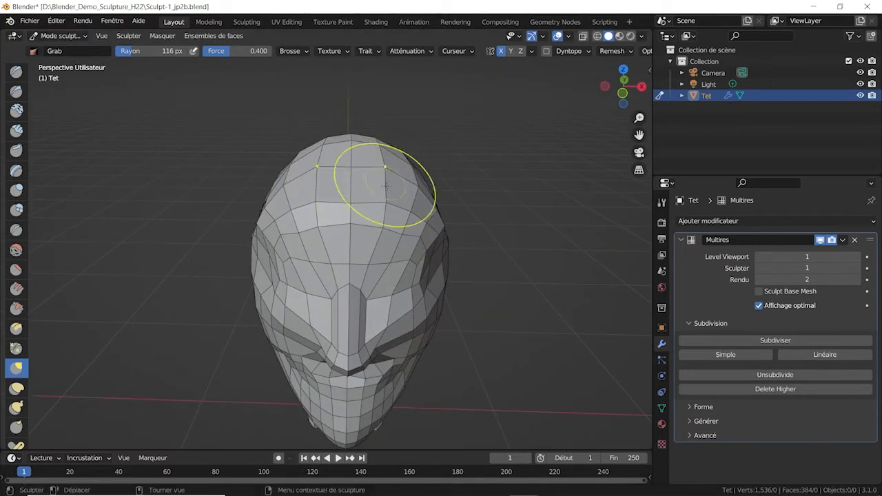
middle_drag(340, 167, 280, 151)
drag(263, 153, 261, 145)
drag(344, 156, 335, 167)
Step: Set the Grab brush radius to 48 px and even out the vertices on the side of the head above the ear area
key(f)
click(352, 201)
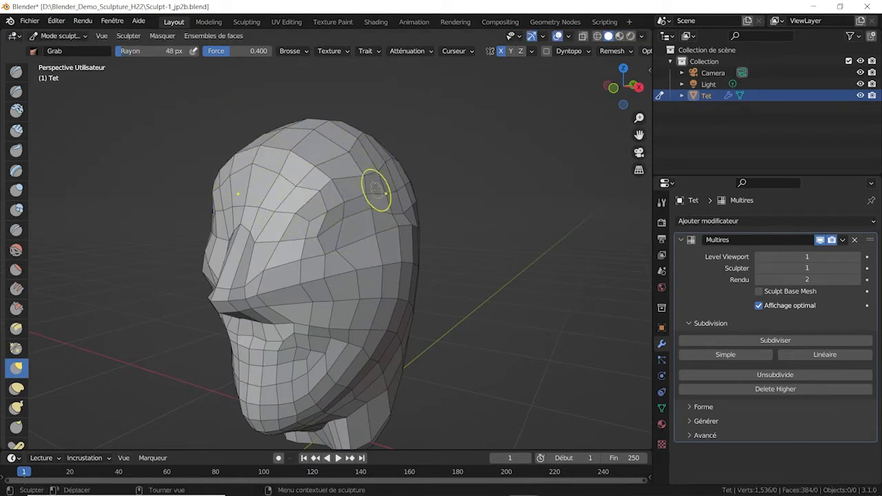
middle_drag(350, 153, 232, 216)
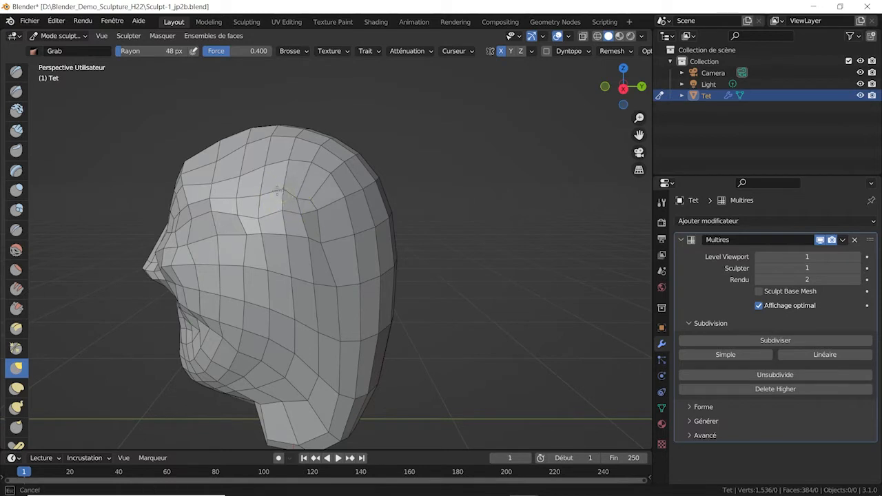
middle_drag(277, 192, 320, 160)
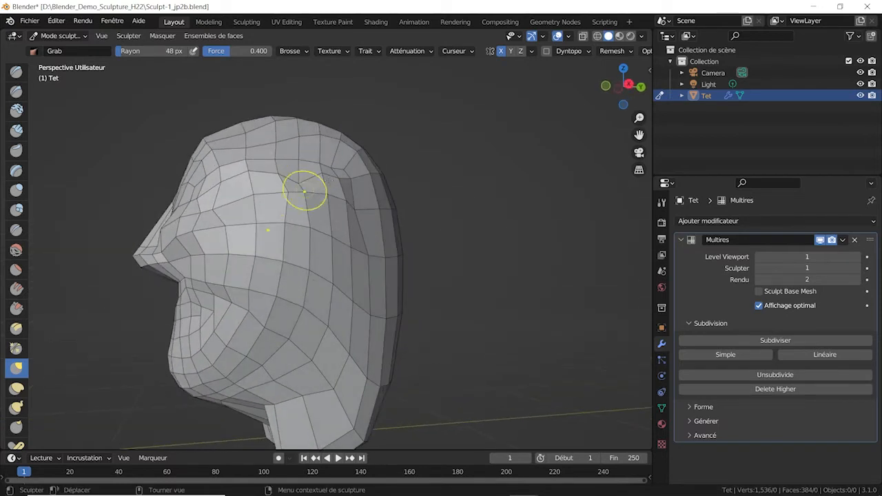
drag(349, 179, 351, 215)
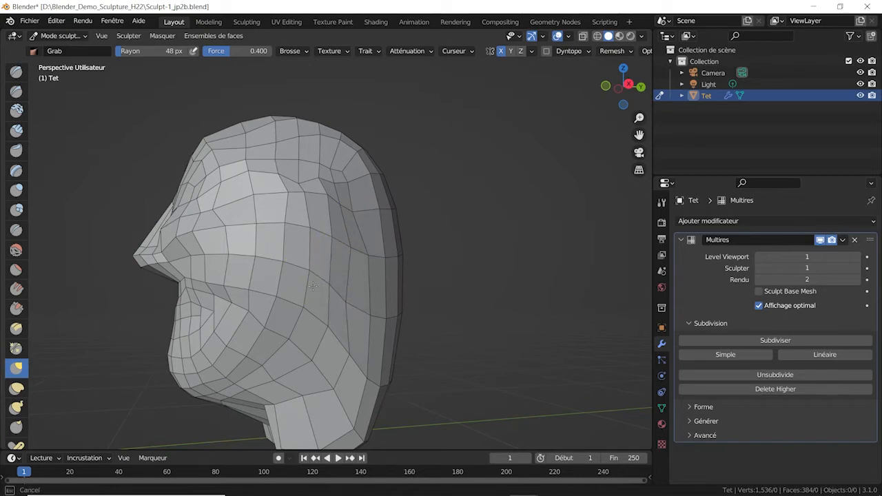
Step: Adjust the vertices on the side of the head around the ear area with the 48 px Grab brush
drag(365, 257, 362, 259)
drag(368, 313, 363, 314)
mouse_move(362, 309)
middle_down()
mouse_move(430, 250)
mouse_move(393, 253)
mouse_move(400, 248)
middle_up()
drag(399, 248, 403, 243)
middle_drag(404, 275, 292, 188)
drag(267, 187, 285, 181)
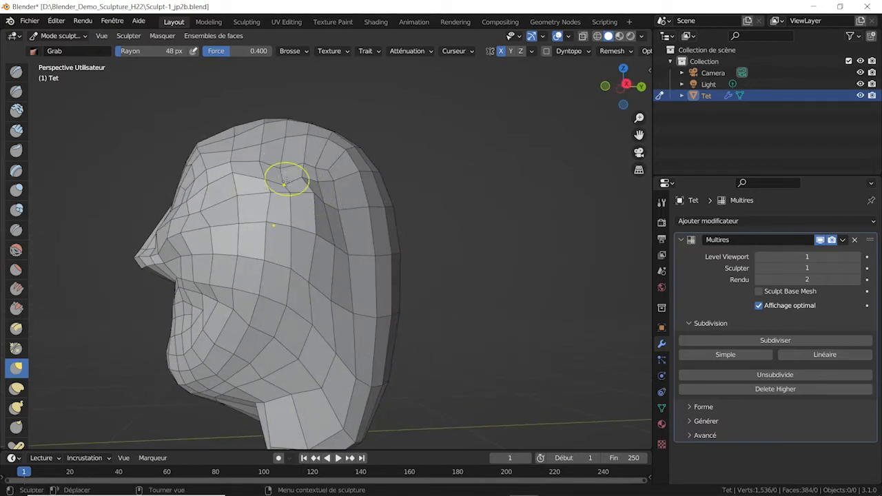
middle_drag(285, 181, 376, 227)
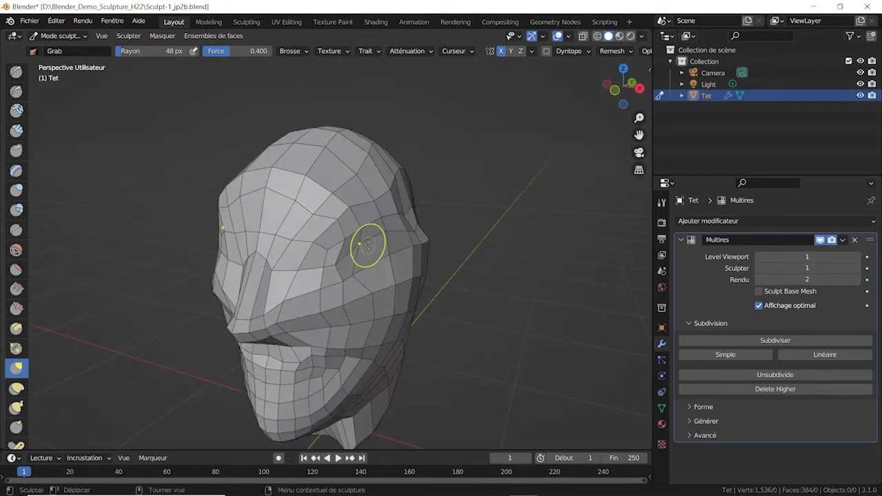
Step: Set the Grab brush radius to 28 px and shift the vertices between the temple and the ear area upward
scroll(368, 246, up, 3)
shift+middle_drag(434, 215, 324, 226)
key(f)
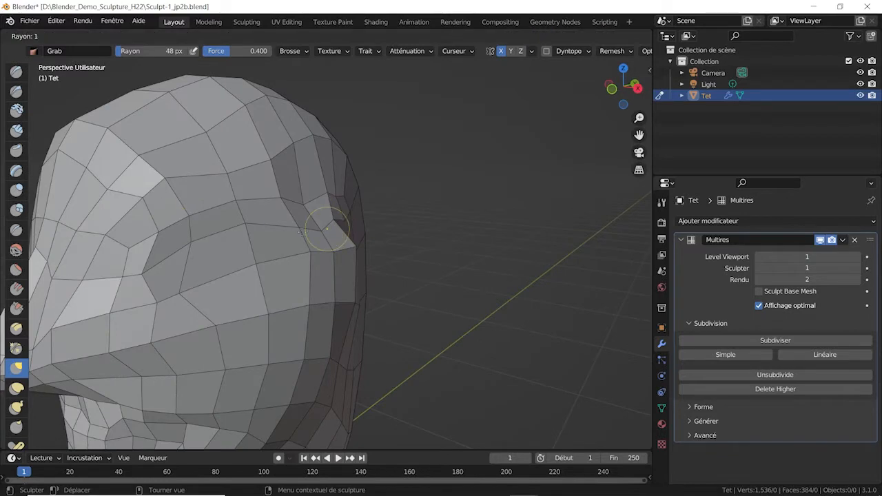
click(328, 230)
mouse_move(328, 230)
mouse_down()
mouse_move(331, 200)
mouse_move(305, 168)
mouse_up()
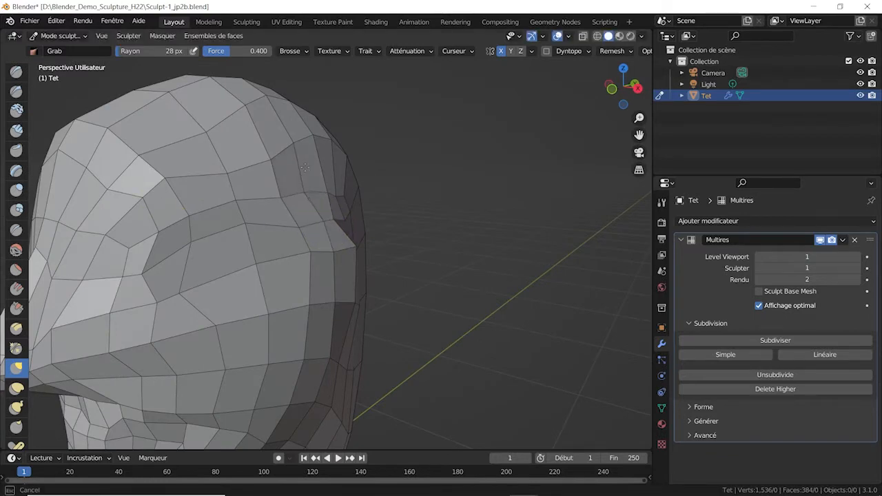
drag(249, 226, 243, 208)
drag(239, 201, 237, 187)
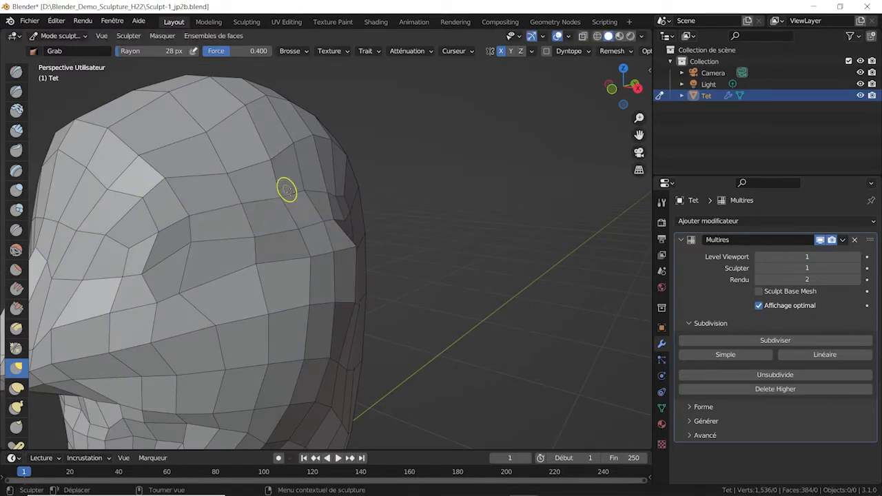
Step: Set the Grab brush radius to 202 px and pull the forehead and the crown outward to enlarge the cranium
mouse_move(284, 199)
middle_down()
mouse_move(309, 195)
mouse_move(178, 215)
mouse_move(200, 161)
middle_up()
scroll(309, 195, down, 3)
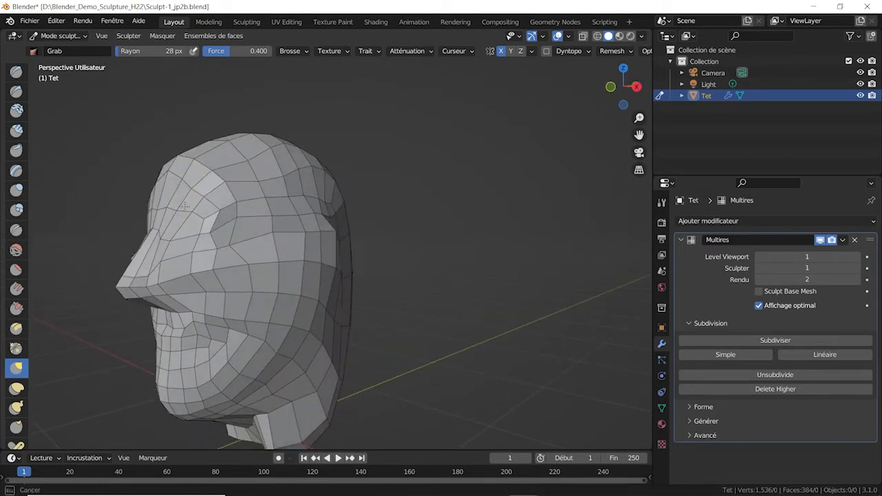
middle_drag(217, 239, 200, 234)
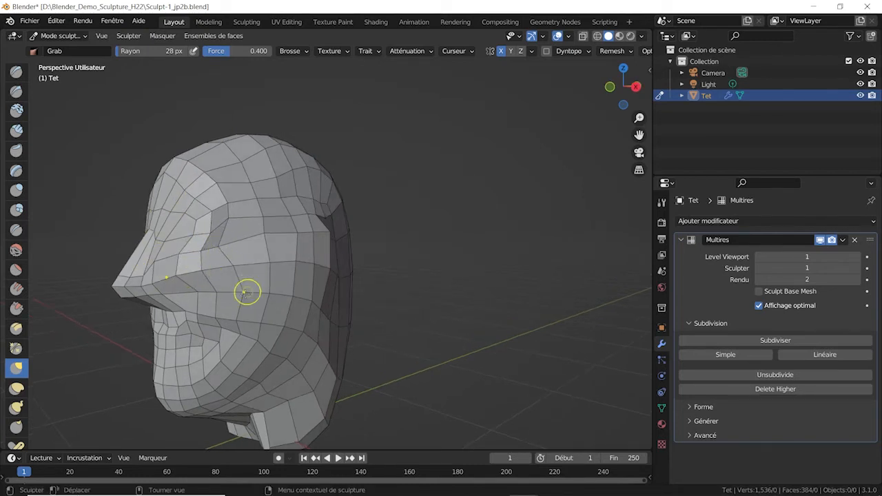
middle_drag(229, 322, 321, 295)
key(f)
click(256, 164)
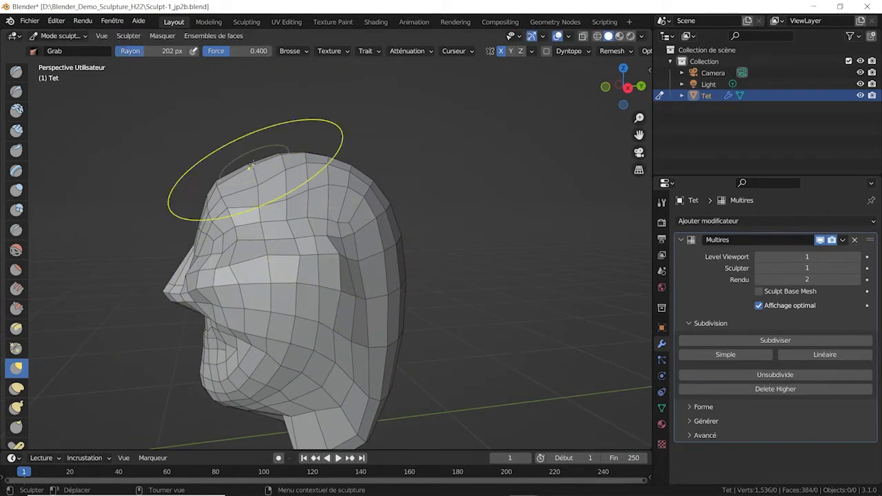
drag(229, 121, 230, 120)
mouse_move(286, 155)
mouse_down()
mouse_move(296, 129)
mouse_move(335, 124)
mouse_up()
drag(346, 193, 374, 182)
Step: Set the Grab brush radius to 125 px and round off the top of the forehead
key(f)
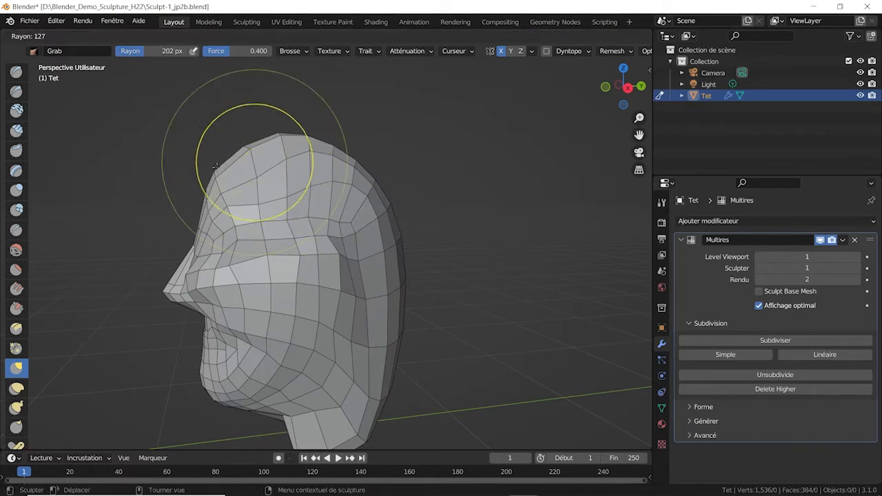
click(337, 124)
drag(274, 141, 264, 135)
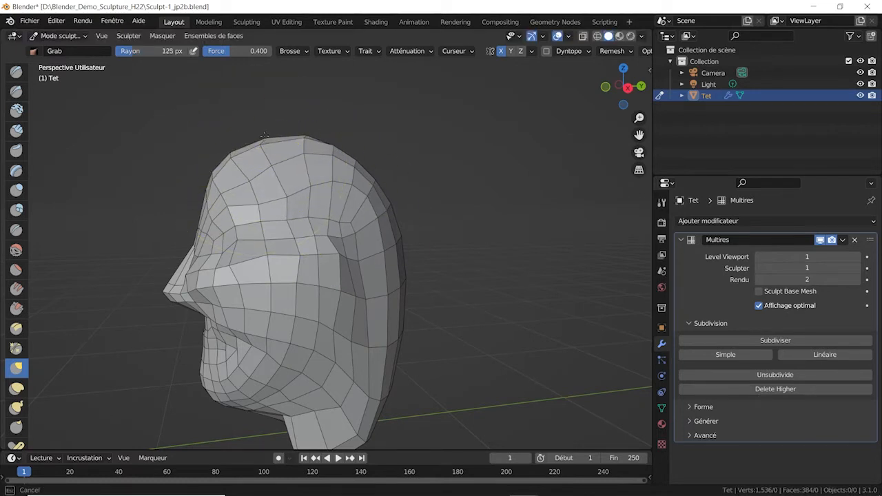
Step: Set the Grab brush radius to 62 px and reposition the vertices around the nose bridge, inner eye corner and brow
mouse_move(226, 147)
middle_down()
mouse_move(266, 197)
mouse_move(280, 186)
middle_up()
scroll(276, 207, up, 2)
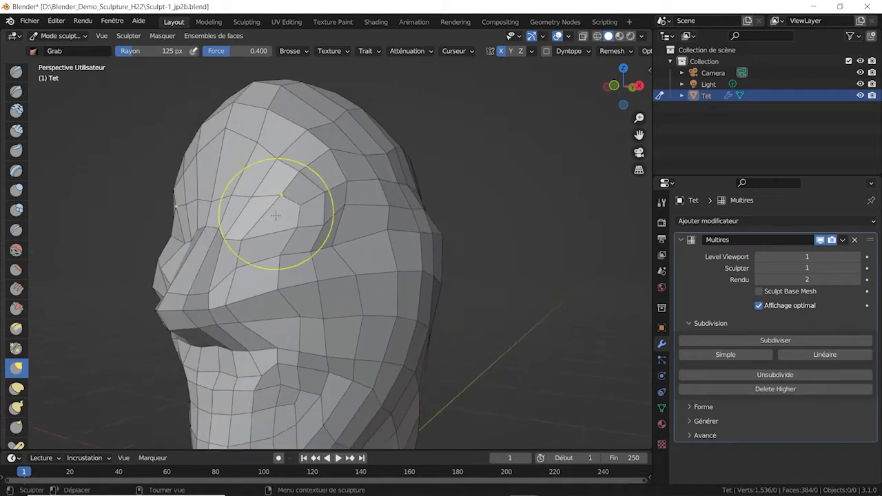
key(f)
click(294, 266)
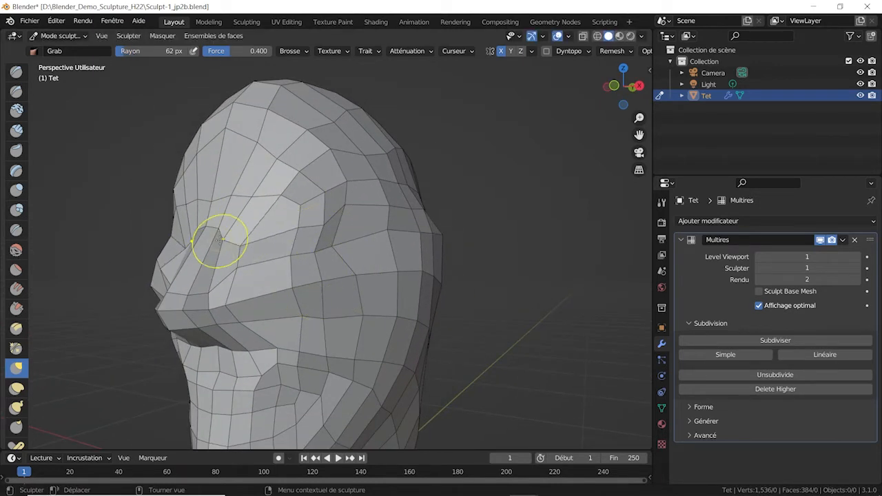
drag(220, 224, 220, 231)
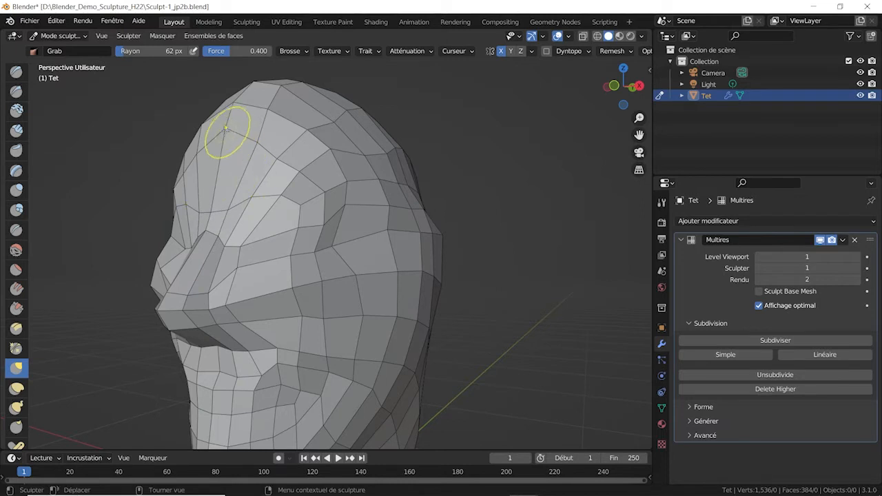
drag(188, 206, 208, 206)
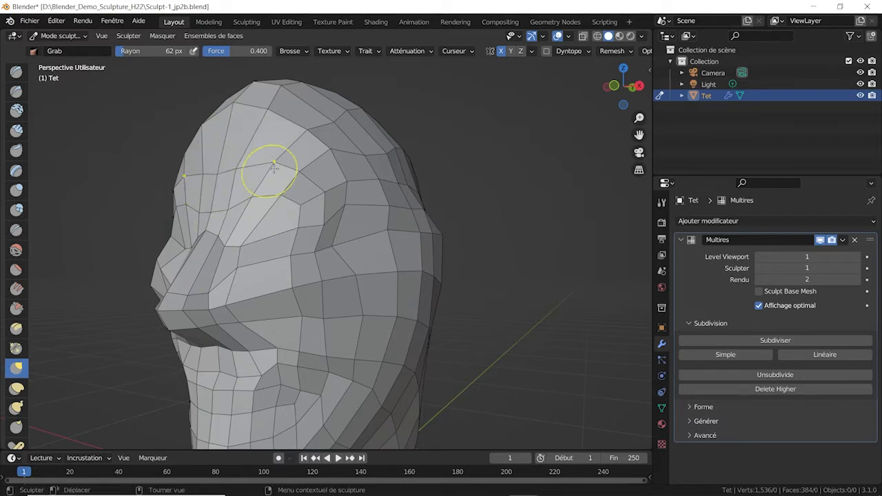
Step: Pull the vertices of the upper forehead downward to space the mesh rows more evenly
drag(234, 102, 224, 148)
drag(270, 112, 256, 154)
drag(284, 89, 260, 118)
middle_drag(220, 142, 333, 187)
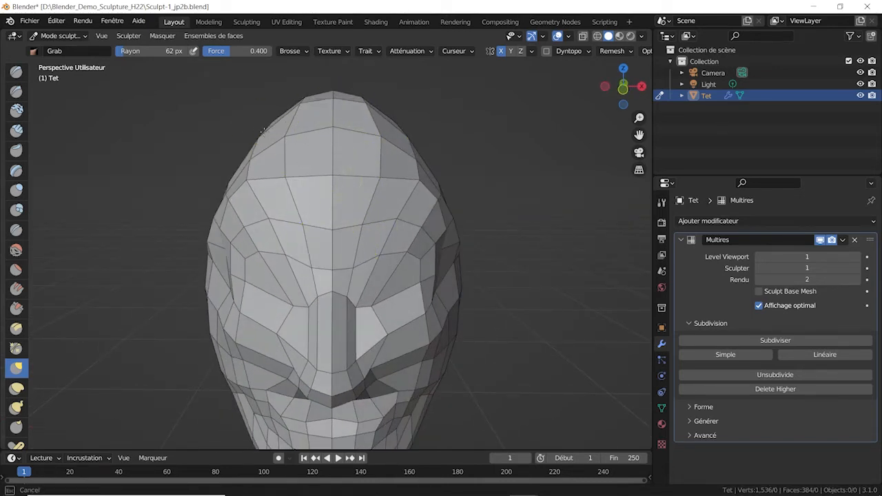
Step: Adjust the vertices of the temple, rear cheek and jaw in front of the ear area
mouse_move(462, 242)
middle_down()
mouse_move(475, 235)
mouse_move(459, 227)
middle_up()
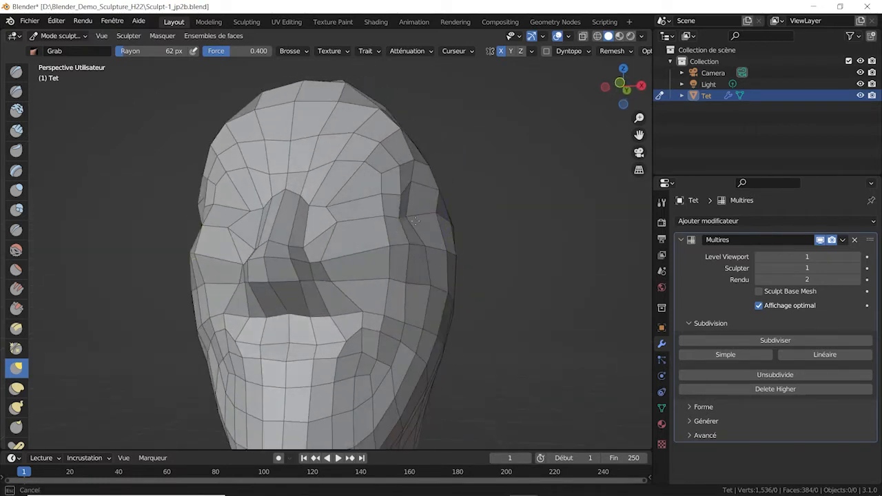
drag(415, 221, 412, 220)
middle_drag(386, 219, 312, 215)
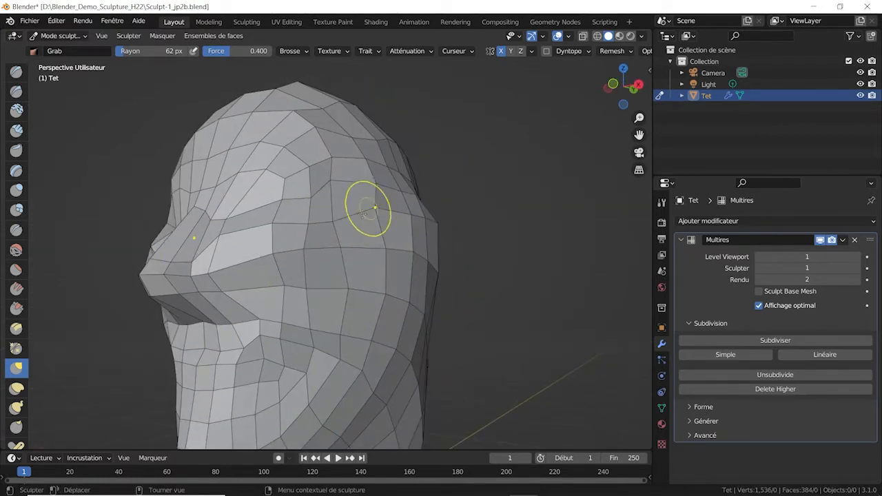
middle_drag(367, 211, 338, 216)
middle_drag(324, 299, 335, 299)
drag(335, 304, 309, 311)
drag(332, 368, 318, 344)
drag(358, 301, 339, 301)
Step: Set the Grab brush radius to 127 px and reshape the nape and the back of the neck
mouse_move(306, 305)
shift+middle_down()
mouse_move(317, 284)
mouse_move(404, 324)
shift+middle_up()
key(f)
click(399, 363)
mouse_move(398, 363)
mouse_down()
mouse_move(417, 270)
mouse_move(410, 244)
mouse_move(396, 281)
mouse_up()
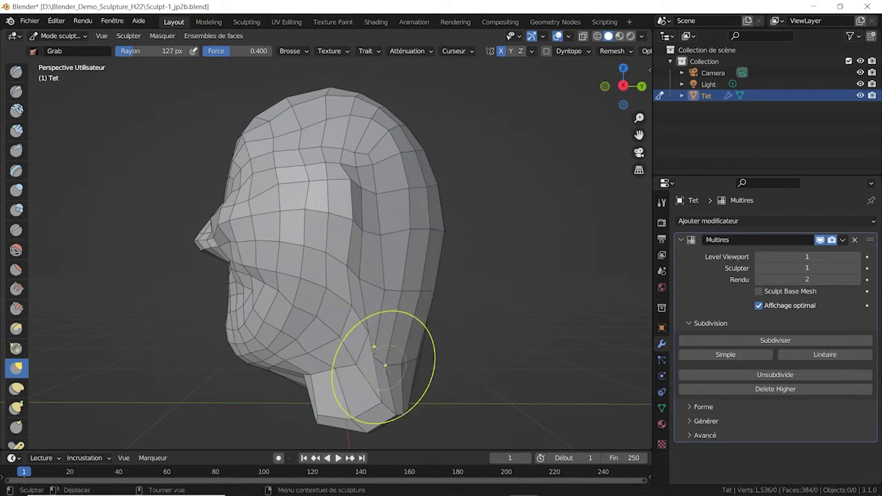
drag(380, 390, 376, 403)
Step: Set the Grab brush radius to 48 px and start a raised ridge in the ear area on the side of the head
key(f)
click(404, 406)
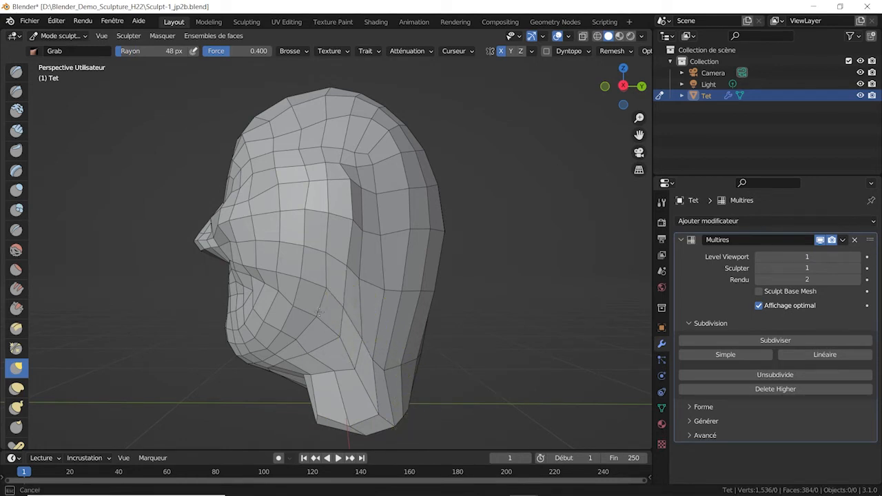
middle_drag(319, 311, 394, 250)
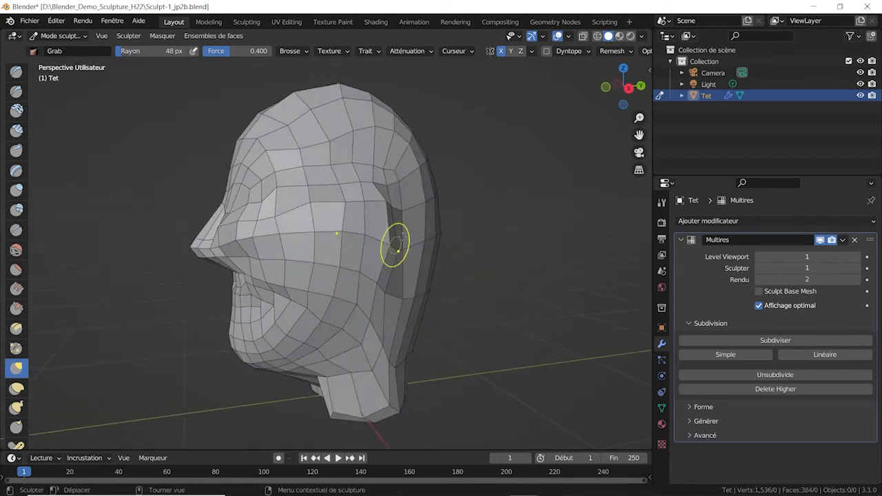
drag(398, 245, 393, 198)
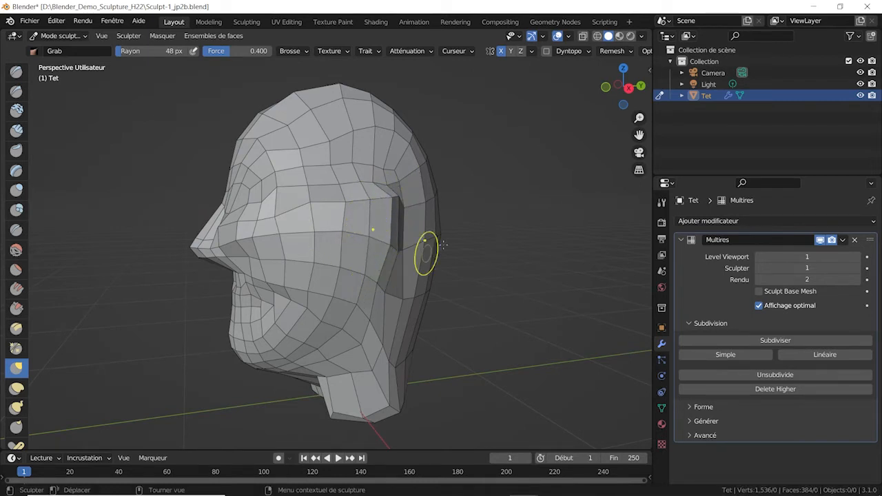
middle_drag(443, 244, 379, 215)
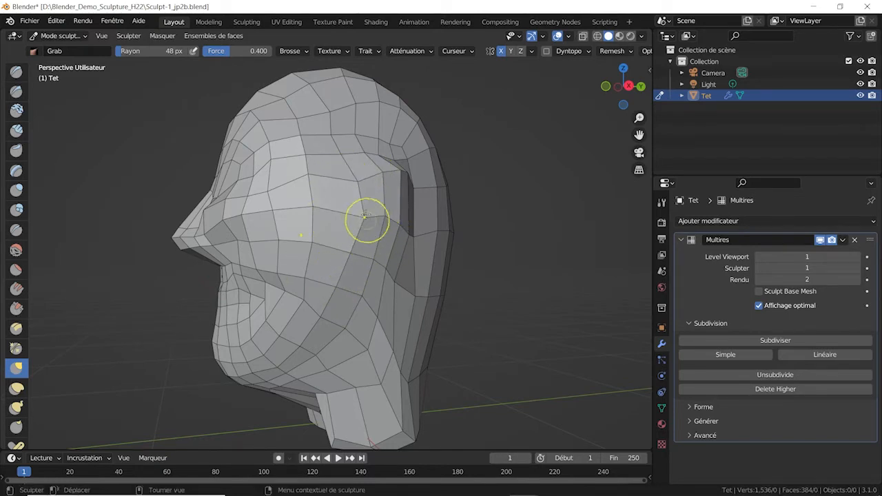
Step: Shape the rear face of the ear ridge and adjust the jaw vertices below and in front of it
middle_drag(364, 221, 327, 217)
drag(322, 186, 310, 241)
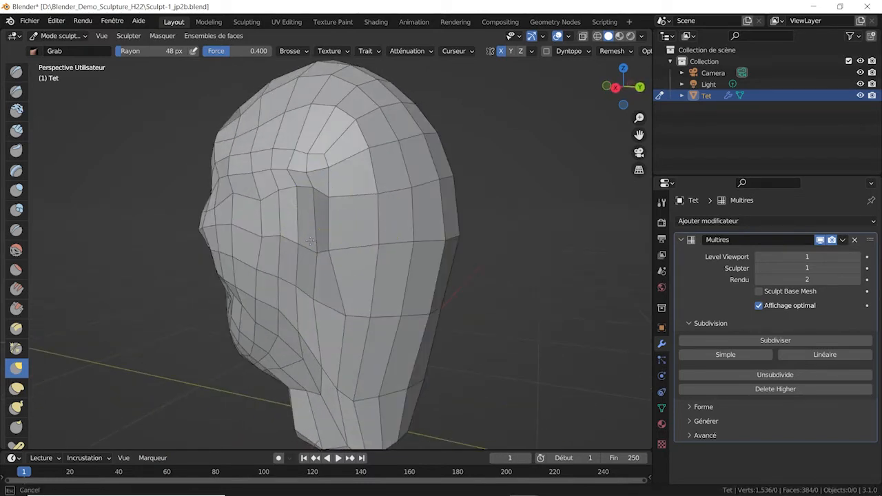
drag(336, 312, 294, 292)
middle_drag(280, 278, 379, 354)
middle_drag(387, 269, 374, 260)
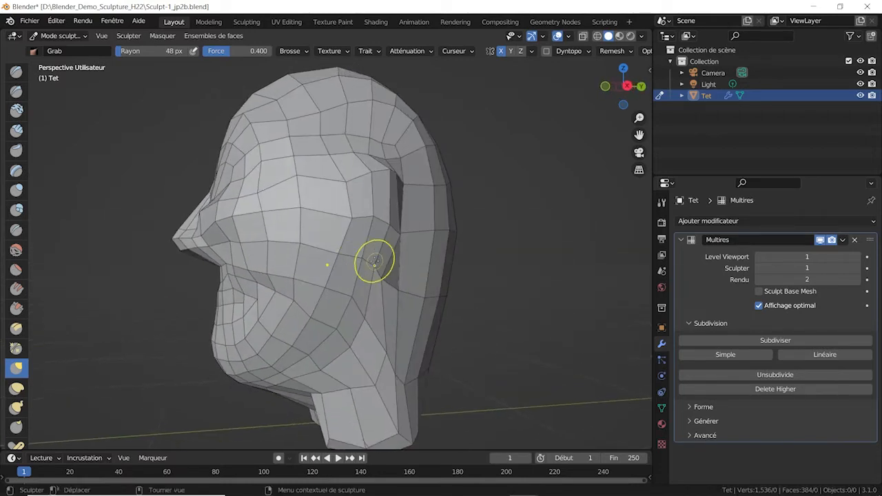
drag(340, 285, 363, 219)
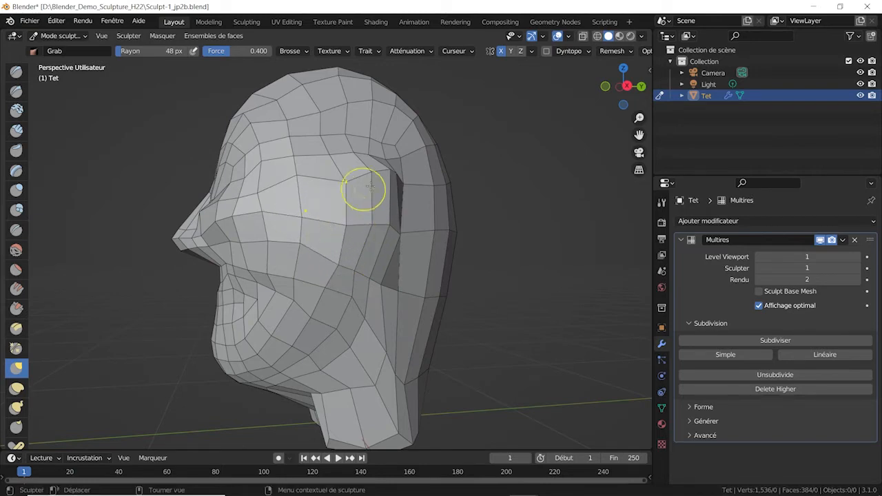
Step: Pull the upper edge of the ear ridge into shape and adjust the vertices along its front
mouse_move(393, 200)
middle_down()
mouse_move(427, 234)
mouse_move(432, 255)
mouse_move(421, 276)
mouse_move(324, 205)
middle_up()
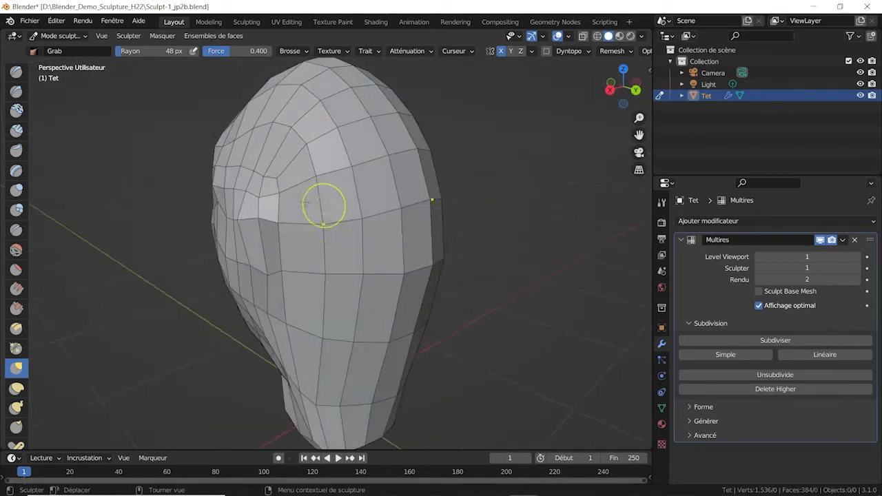
middle_drag(246, 211, 392, 183)
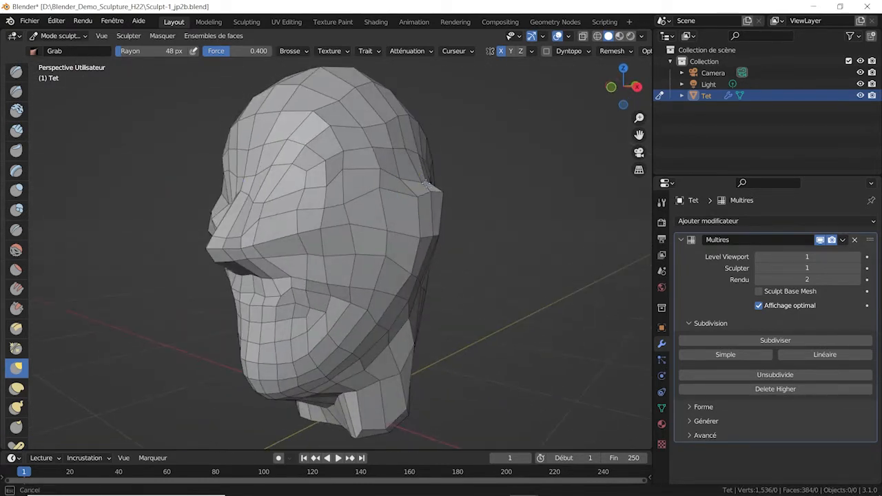
drag(439, 191, 439, 151)
middle_drag(439, 152, 391, 187)
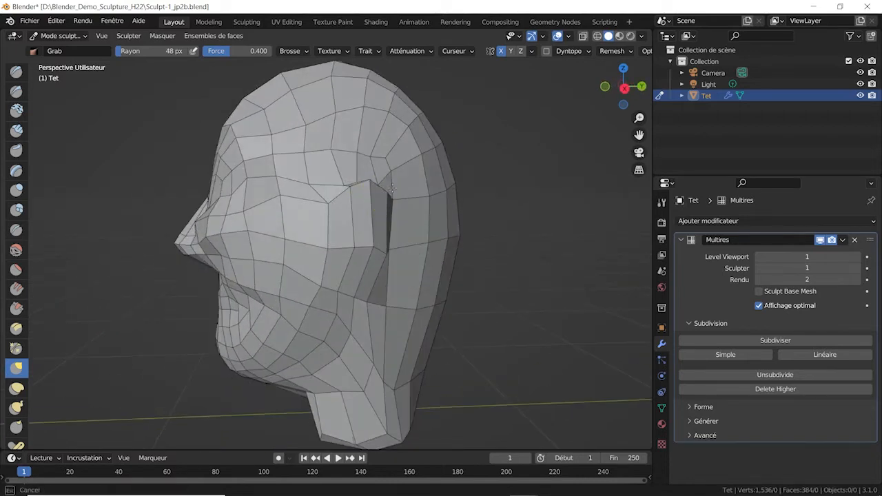
mouse_move(363, 241)
mouse_down()
mouse_move(393, 236)
mouse_move(390, 191)
mouse_up()
Step: Refine the back and lower edge of the ear ridge to separate it from the skull
middle_drag(390, 191, 291, 199)
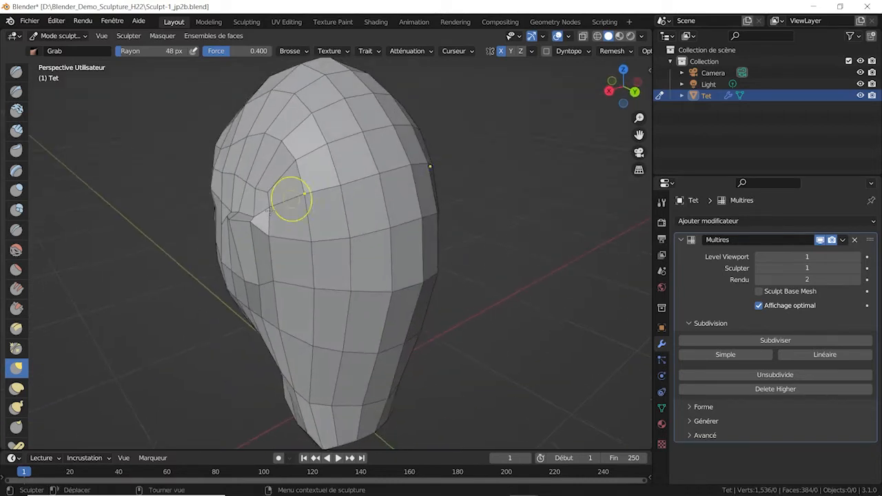
drag(252, 222, 214, 243)
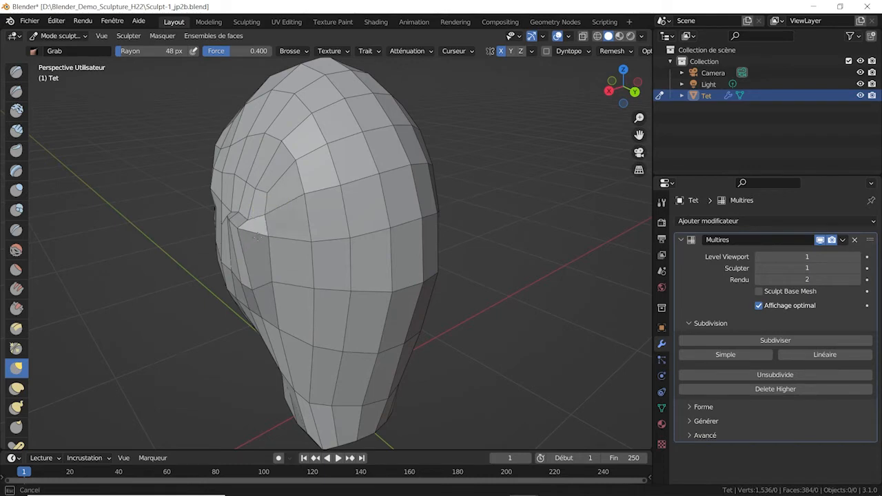
drag(253, 265, 242, 253)
middle_drag(273, 283, 394, 235)
drag(381, 253, 396, 266)
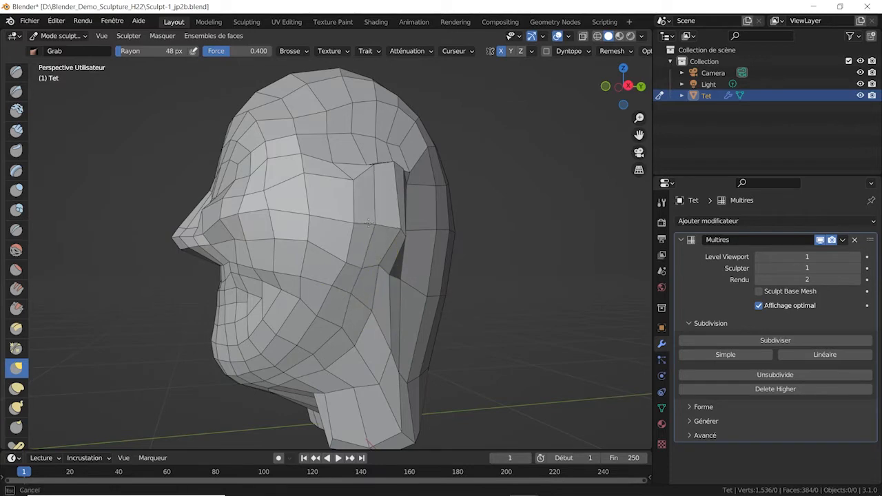
drag(368, 222, 404, 187)
Step: Pull down the vertices above the ear ridge to adjust its upper ledge
middle_drag(379, 197, 425, 231)
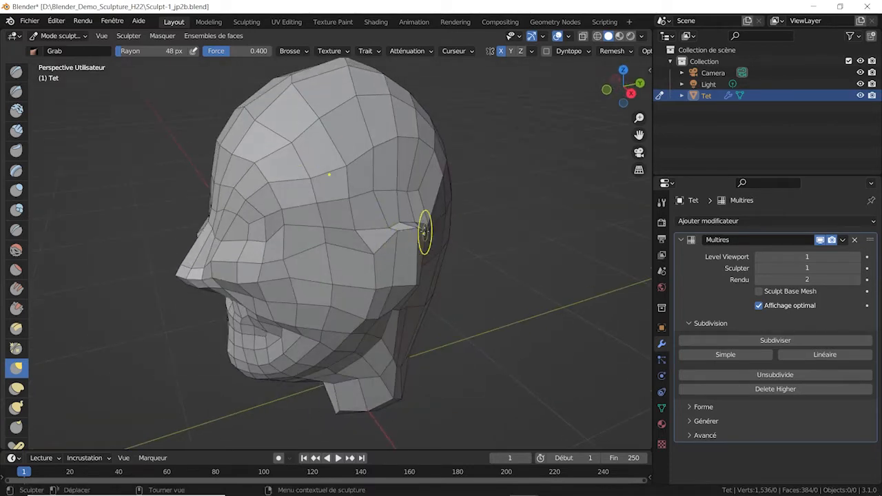
drag(404, 232, 388, 279)
mouse_move(404, 233)
middle_down()
mouse_move(468, 197)
mouse_move(410, 217)
middle_up()
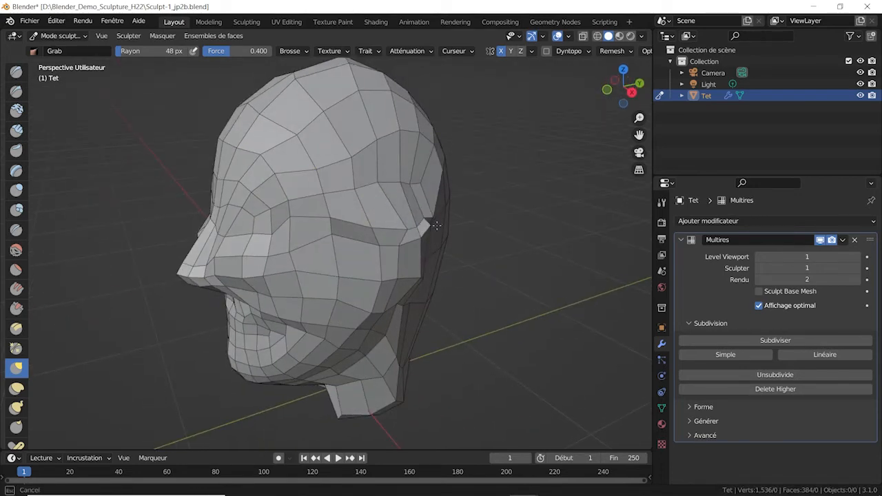
middle_drag(388, 230, 300, 183)
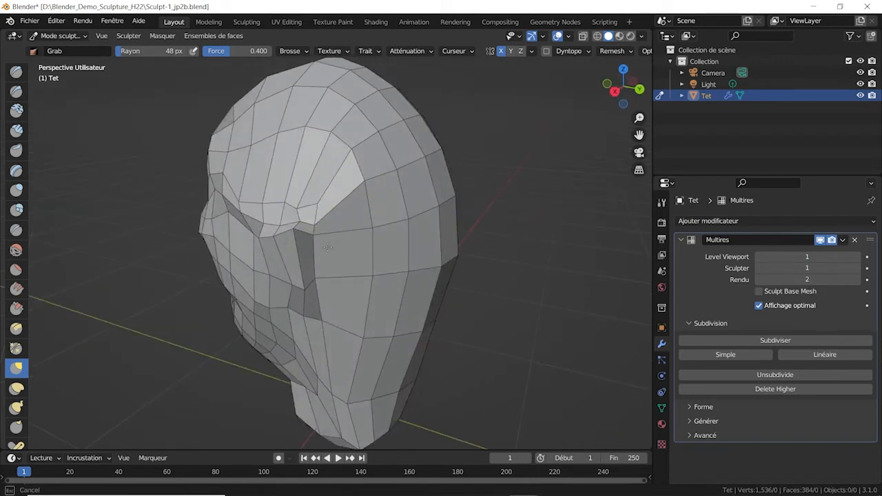
Step: Redistribute the vertices behind and above the ear ridge on the side and back of the skull
mouse_move(327, 246)
mouse_down()
mouse_move(310, 241)
mouse_move(343, 207)
mouse_move(325, 298)
mouse_up()
drag(352, 150, 328, 201)
mouse_move(330, 134)
mouse_down()
mouse_move(301, 186)
mouse_move(266, 178)
mouse_move(267, 150)
mouse_up()
drag(321, 157, 295, 182)
middle_drag(297, 180, 251, 177)
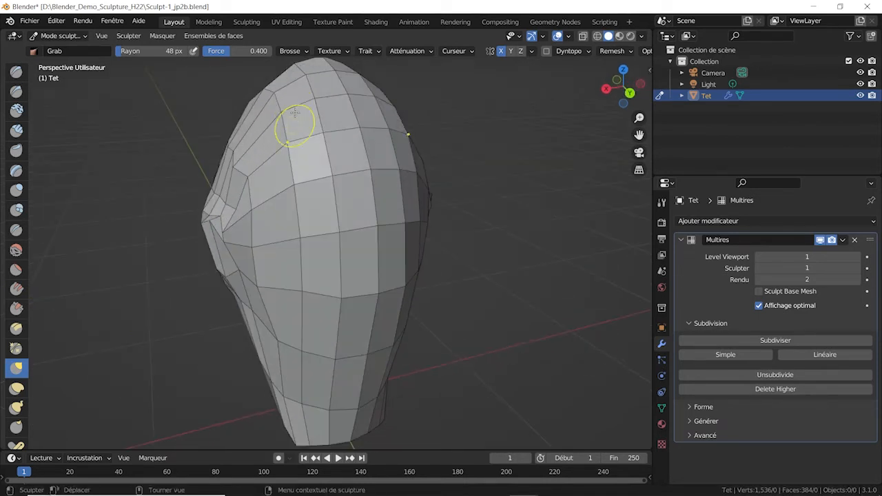
Step: Pull the vertices on the upper side of the skull behind the ear ridge forward and down toward the ear
drag(295, 127, 269, 124)
mouse_move(290, 90)
mouse_down()
mouse_move(248, 98)
mouse_move(243, 163)
mouse_up()
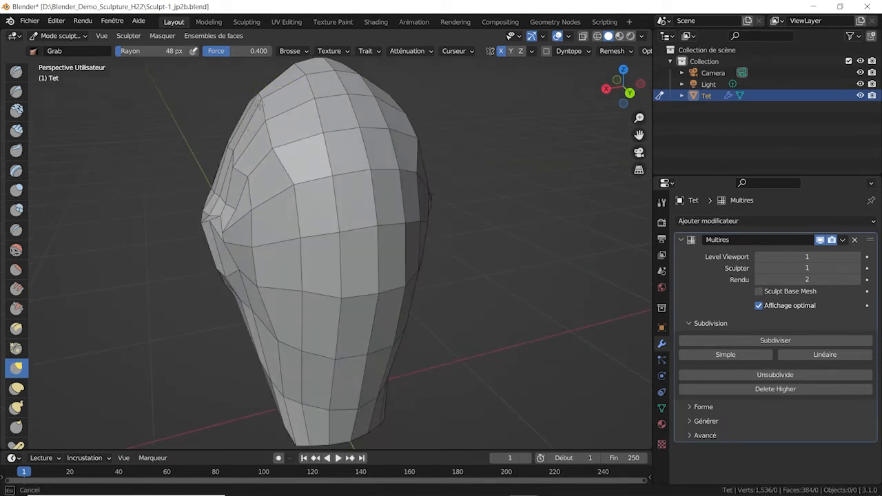
drag(260, 103, 231, 188)
drag(245, 217, 238, 236)
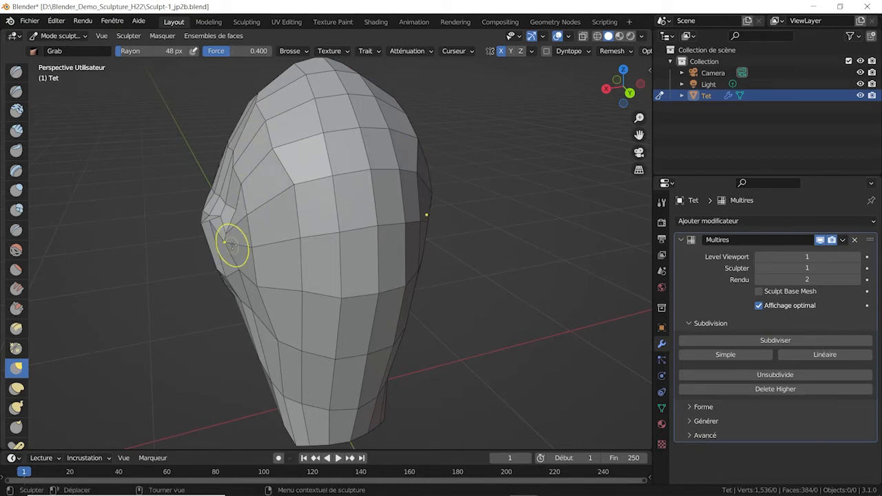
Step: Shift the vertex columns on the back of the skull sideways toward the ear to even out the large faces
middle_drag(232, 245, 325, 255)
middle_drag(386, 276, 322, 191)
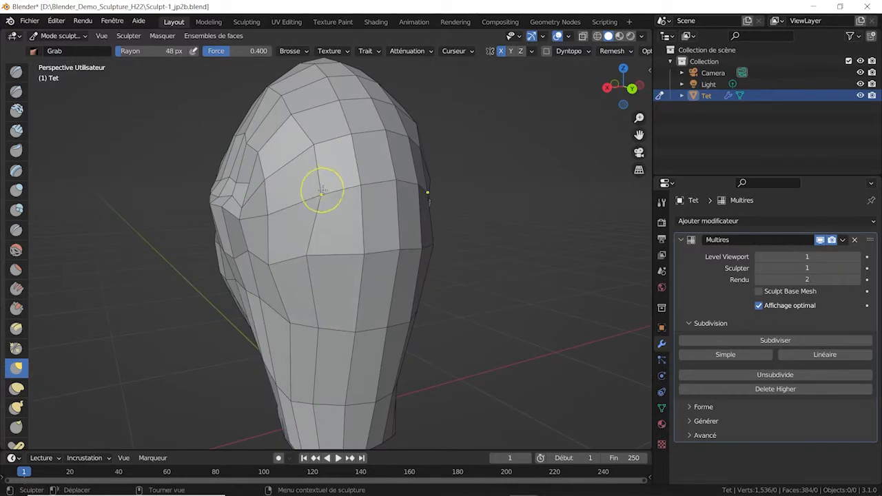
drag(322, 191, 277, 205)
drag(314, 146, 272, 167)
drag(362, 257, 328, 265)
drag(361, 185, 324, 197)
drag(352, 135, 299, 145)
middle_drag(379, 165, 312, 147)
drag(254, 292, 238, 294)
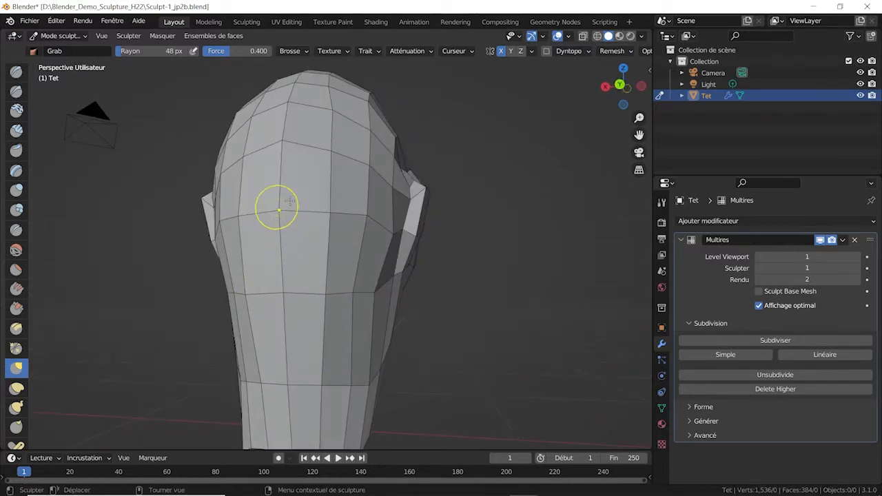
Step: Pull the vertices on the side of the skull and upper nape forward toward the back of the ear ridge
middle_drag(295, 200, 394, 201)
drag(438, 294, 399, 291)
drag(378, 285, 346, 282)
drag(366, 220, 341, 223)
drag(411, 212, 384, 216)
drag(410, 287, 381, 287)
drag(432, 294, 426, 296)
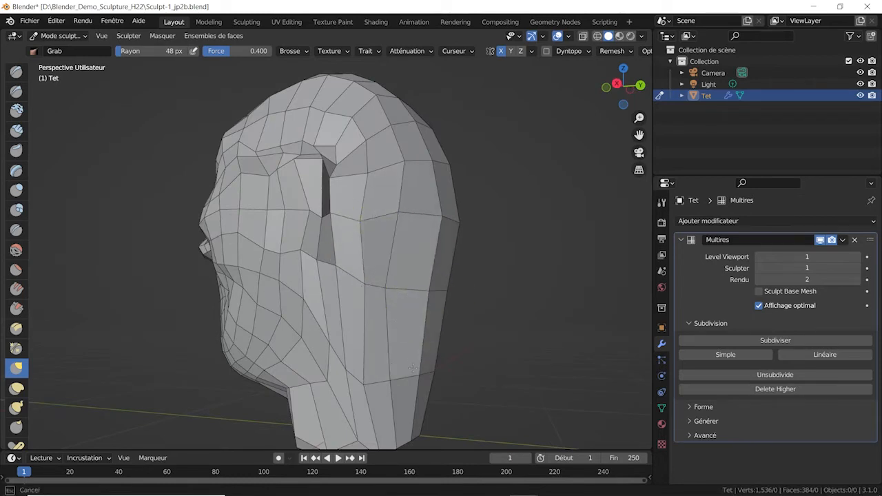
Step: Move the lower nape vertices toward the side of the neck to space out the columns
drag(413, 368, 411, 368)
middle_drag(462, 362, 536, 354)
drag(415, 347, 395, 350)
drag(394, 373, 363, 370)
mouse_move(403, 299)
middle_down()
mouse_move(356, 286)
mouse_move(328, 262)
mouse_move(269, 276)
middle_up()
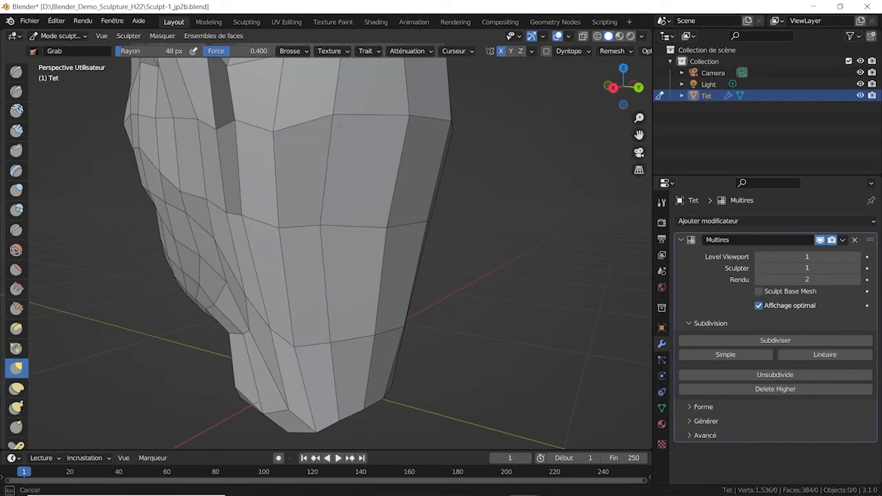
Step: Adjust the upper corner of the ear ridge and pull the vertices just in front of it back toward the ear
mouse_move(373, 213)
middle_down()
mouse_move(426, 228)
mouse_move(430, 172)
mouse_move(427, 248)
middle_up()
mouse_move(427, 248)
middle_down()
mouse_move(426, 258)
mouse_move(370, 126)
middle_up()
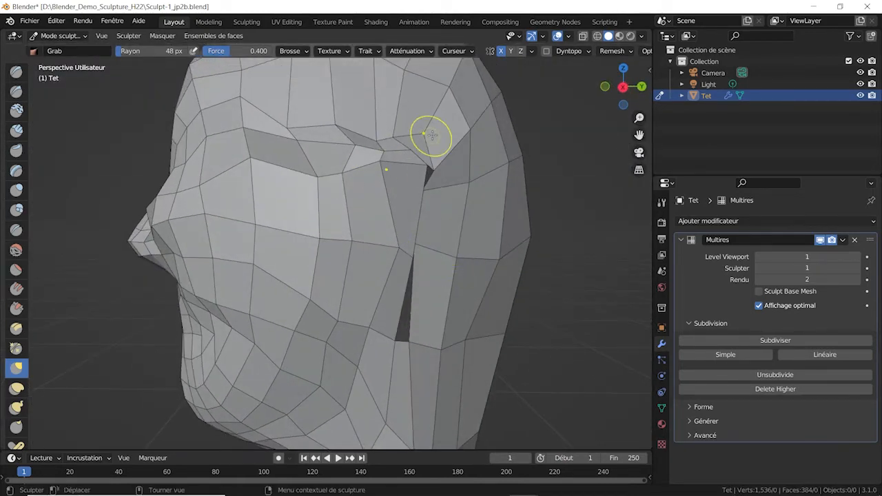
mouse_move(431, 135)
middle_down()
mouse_move(297, 166)
mouse_move(173, 160)
middle_up()
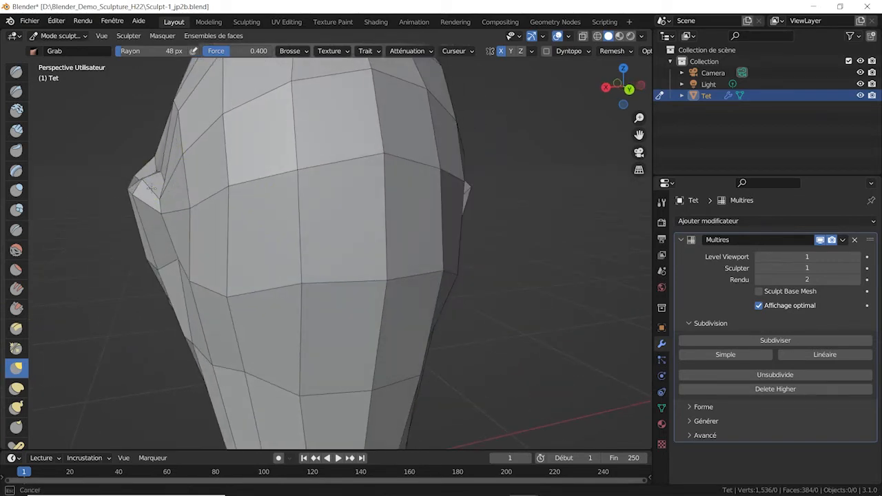
middle_drag(168, 202, 234, 288)
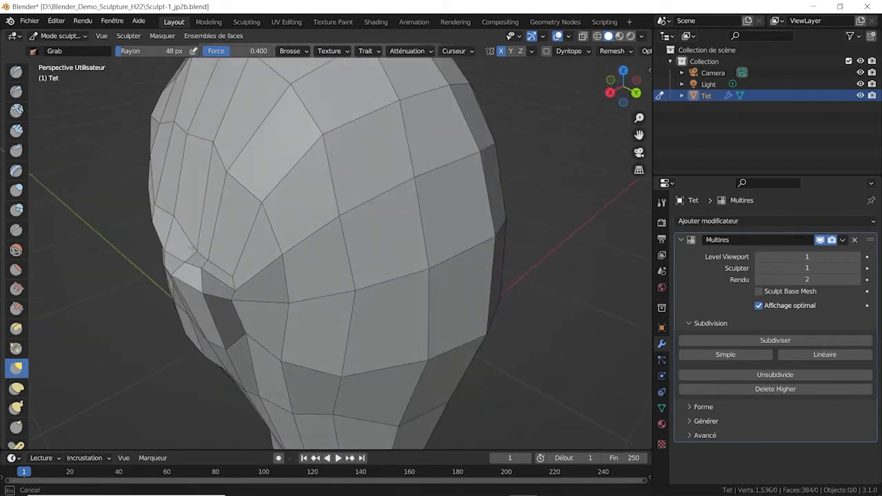
middle_drag(192, 248, 467, 186)
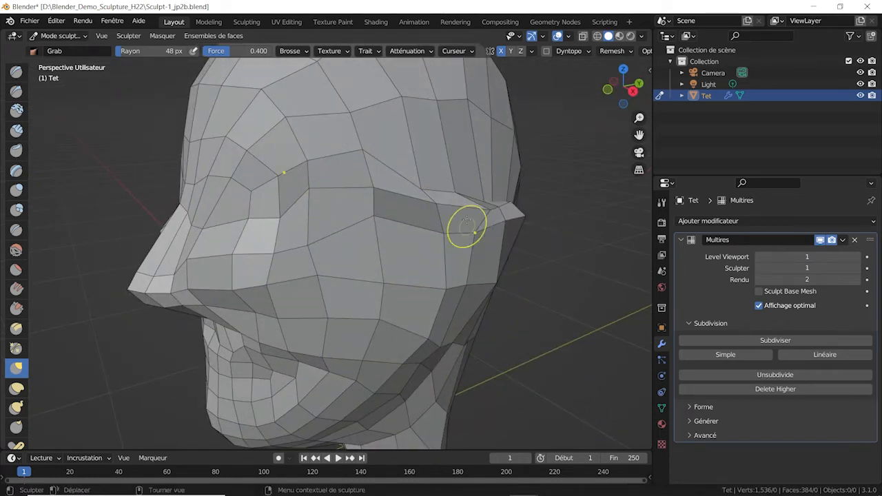
middle_drag(467, 220, 414, 162)
drag(378, 129, 445, 174)
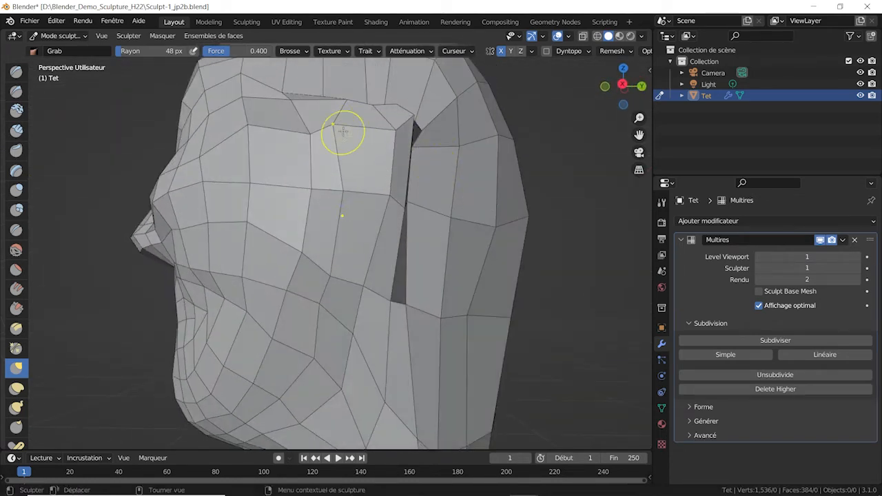
drag(336, 125, 386, 151)
drag(344, 193, 396, 214)
drag(327, 273, 377, 250)
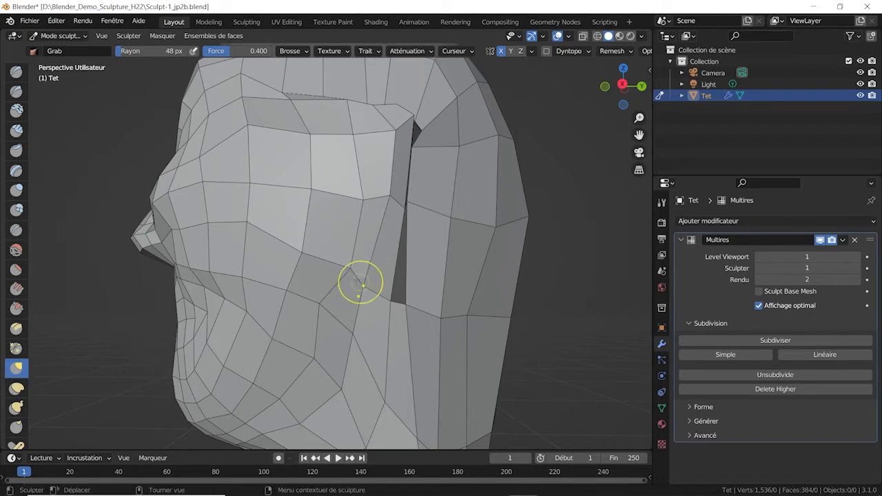
Step: Pull the upper cheek vertices back toward the ear and refine the front edge of the ear ridge
drag(307, 191, 361, 233)
drag(317, 141, 362, 187)
drag(245, 184, 329, 230)
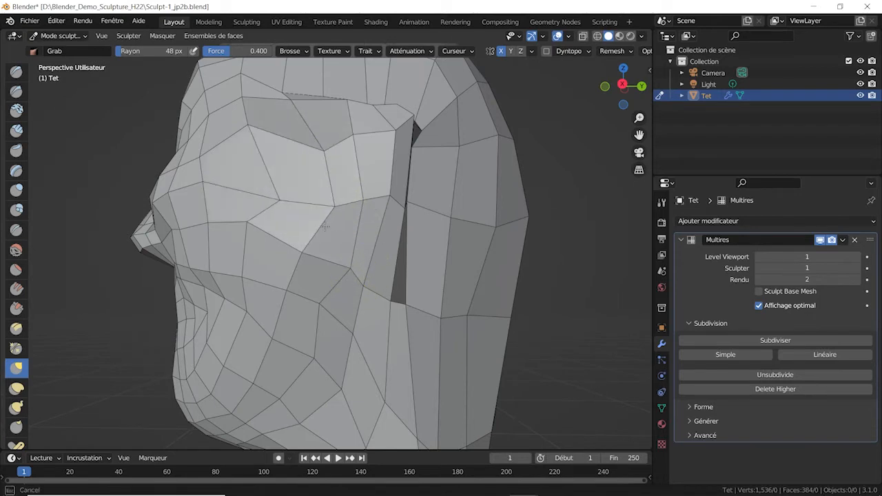
drag(367, 208, 368, 230)
drag(396, 205, 385, 212)
mouse_move(394, 133)
middle_down()
mouse_move(359, 153)
mouse_move(379, 186)
middle_up()
drag(355, 281, 343, 314)
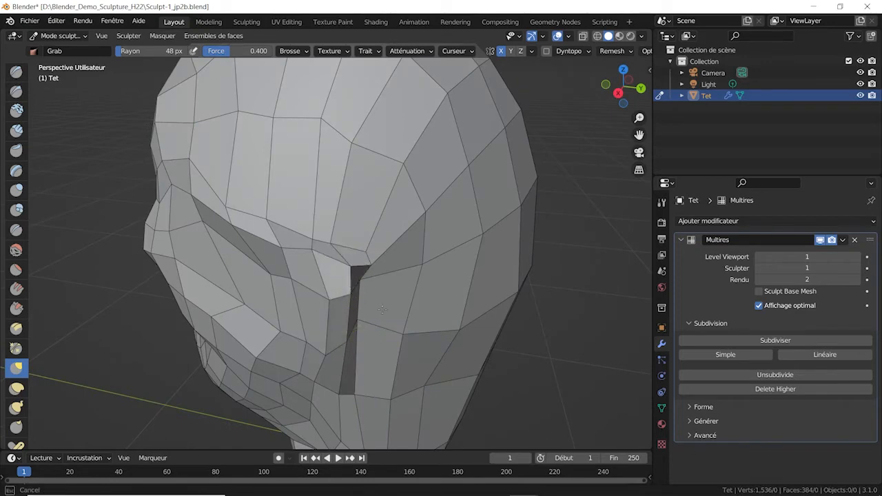
Step: Reshape the front and lower edge of the ear ridge where it joins the cheek and jaw
mouse_move(345, 251)
middle_down()
mouse_move(319, 279)
mouse_move(324, 262)
mouse_move(386, 234)
middle_up()
mouse_move(413, 171)
middle_down()
mouse_move(517, 193)
mouse_move(514, 217)
mouse_move(488, 232)
middle_up()
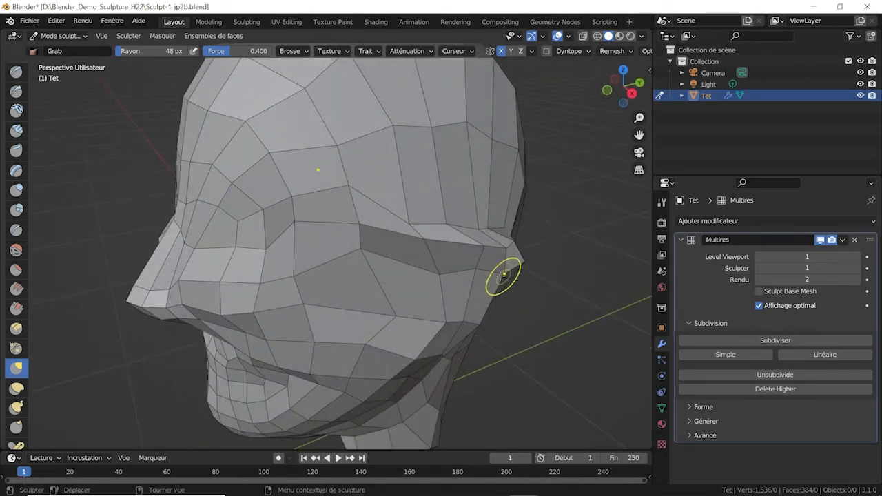
middle_drag(413, 275, 465, 236)
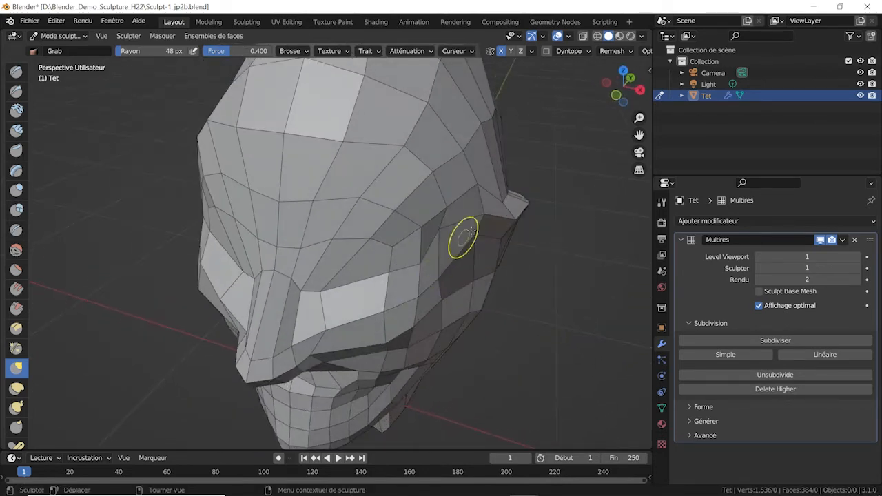
drag(463, 238, 487, 224)
middle_drag(501, 198, 495, 226)
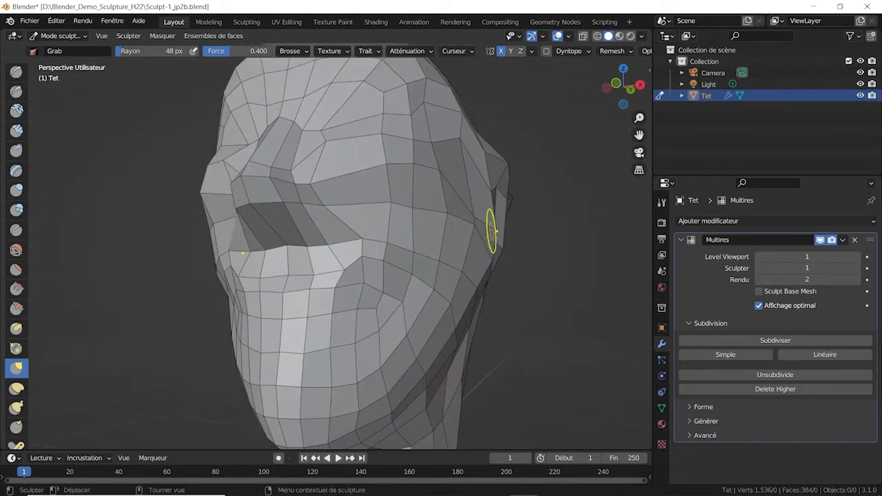
drag(491, 232, 455, 228)
drag(485, 259, 478, 236)
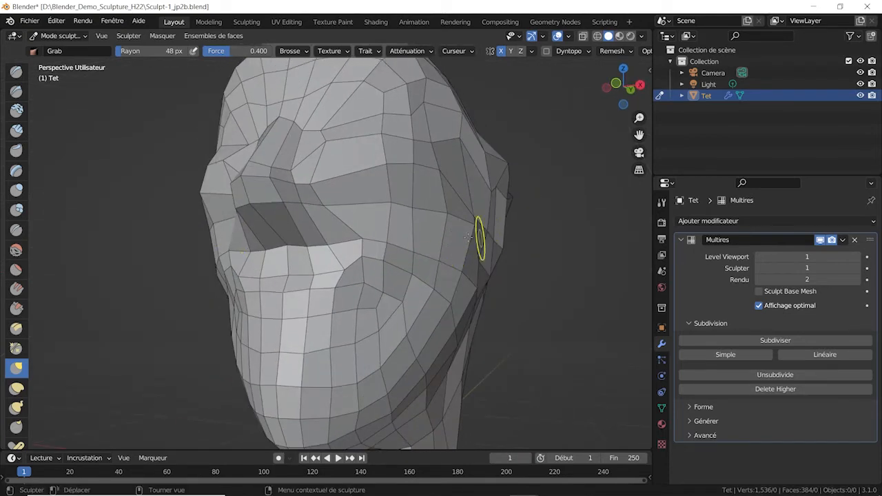
mouse_move(478, 237)
middle_down()
mouse_move(388, 292)
mouse_move(416, 195)
mouse_move(354, 232)
middle_up()
drag(354, 232, 380, 218)
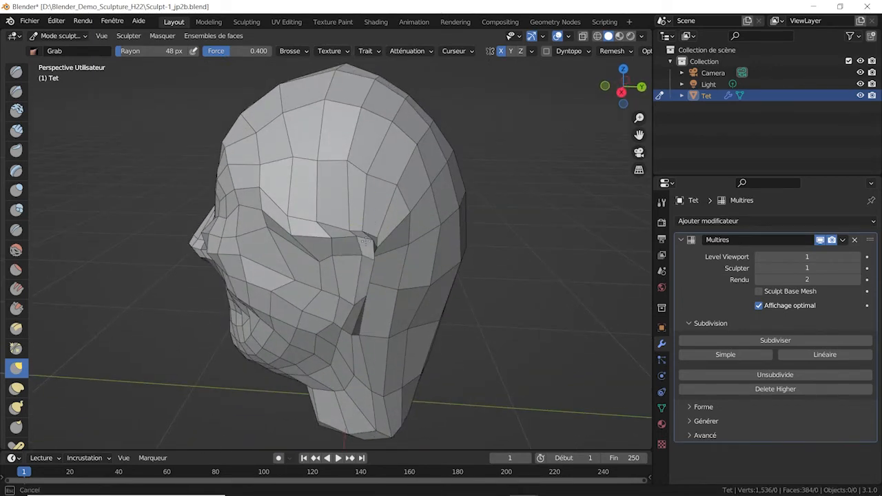
Step: Move the vertices between the ear ridge and eye socket forward and lower those on the temple
middle_drag(356, 246, 428, 222)
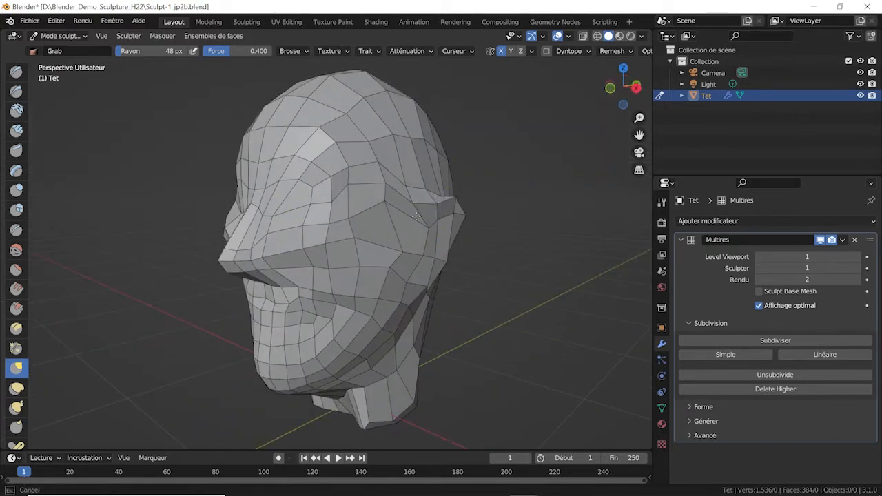
mouse_move(416, 213)
mouse_down()
mouse_move(399, 234)
mouse_move(349, 214)
mouse_up()
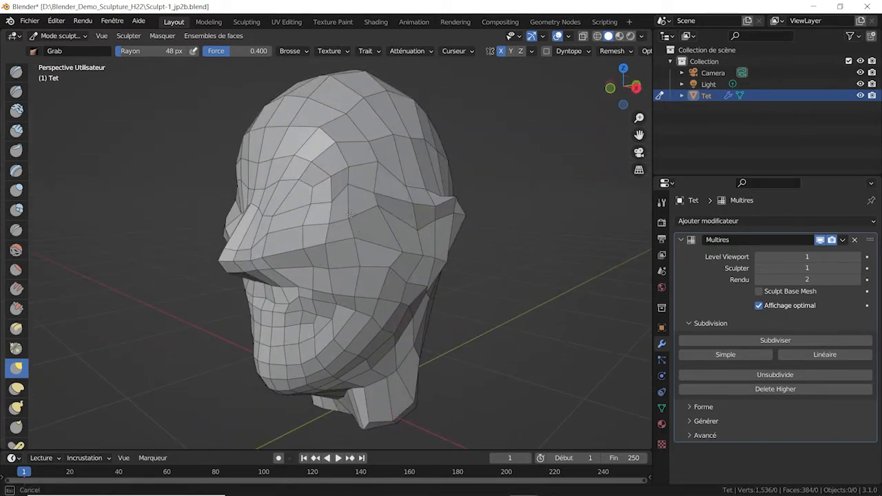
drag(377, 158, 378, 175)
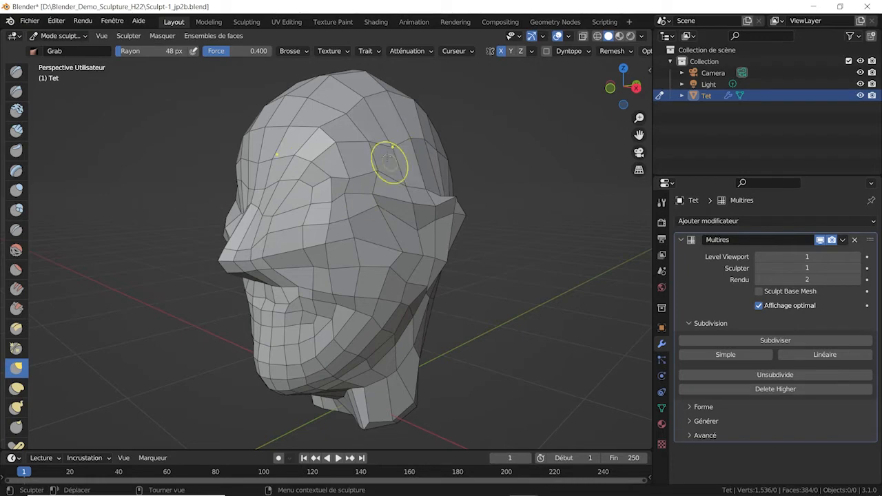
middle_drag(365, 98, 393, 110)
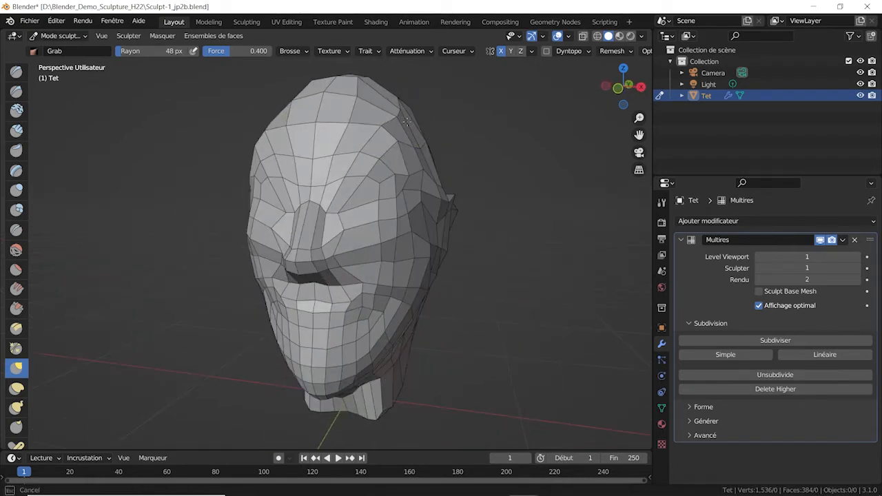
middle_drag(398, 143, 399, 145)
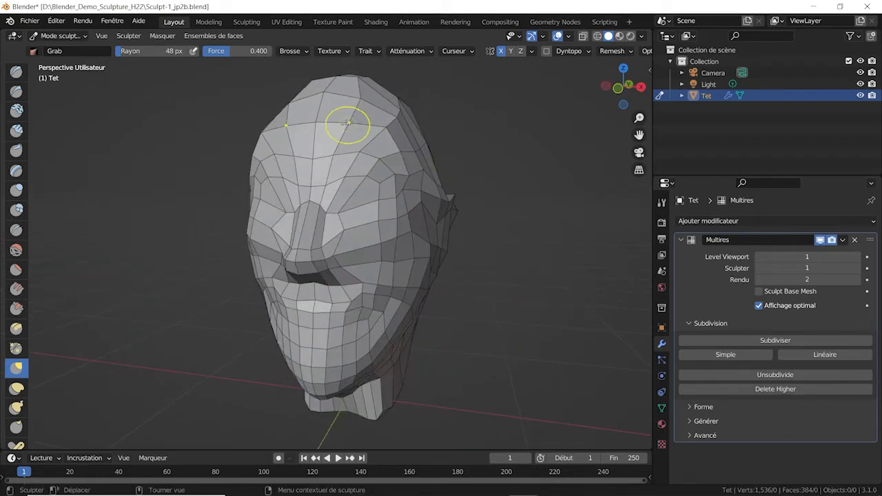
Step: Adjust the brow and eye-socket vertices and shift the forehead vertices forward
mouse_move(347, 122)
middle_down()
mouse_move(294, 234)
mouse_move(283, 226)
middle_up()
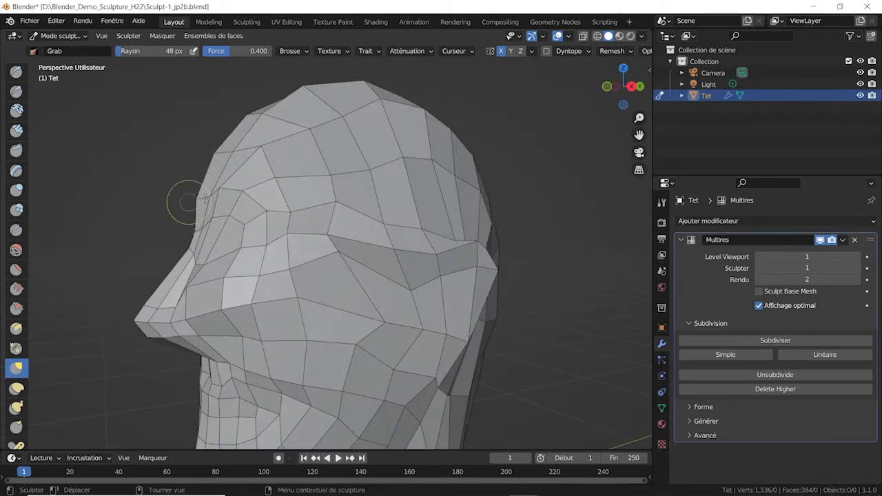
drag(186, 200, 181, 197)
middle_drag(213, 228, 232, 229)
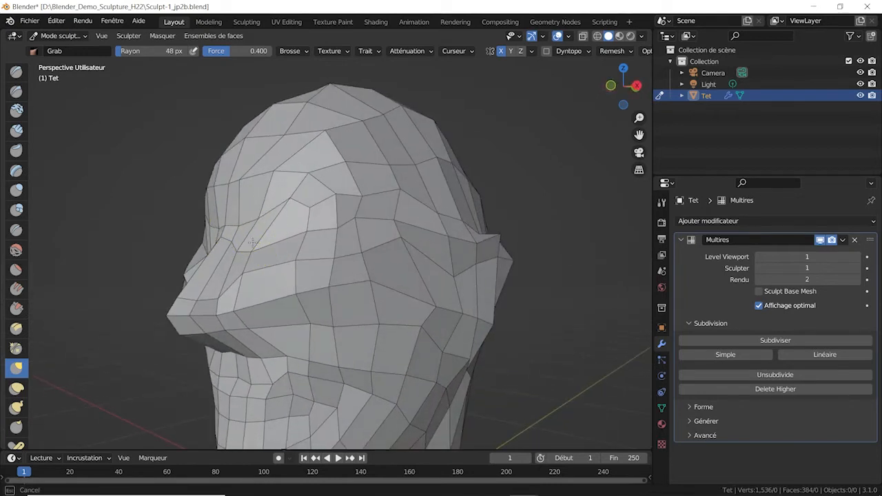
mouse_move(290, 210)
mouse_down()
mouse_move(241, 250)
mouse_move(284, 226)
mouse_up()
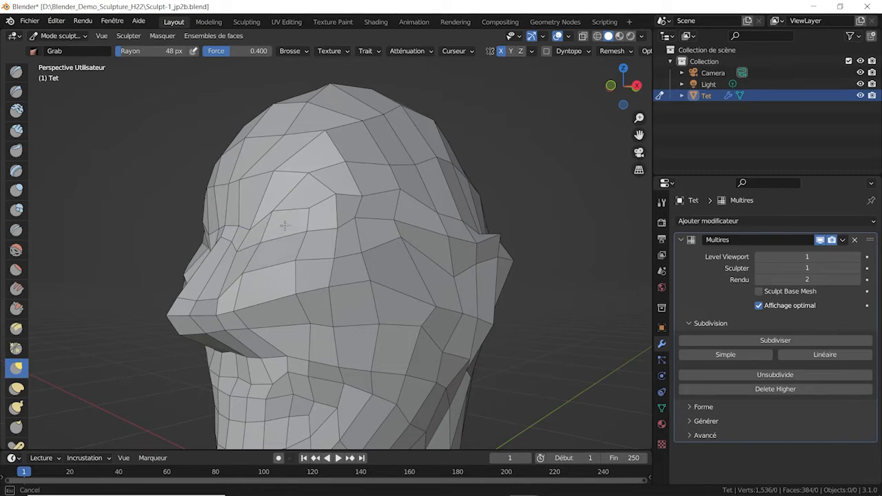
drag(342, 230, 343, 229)
drag(343, 143, 312, 145)
drag(259, 135, 246, 138)
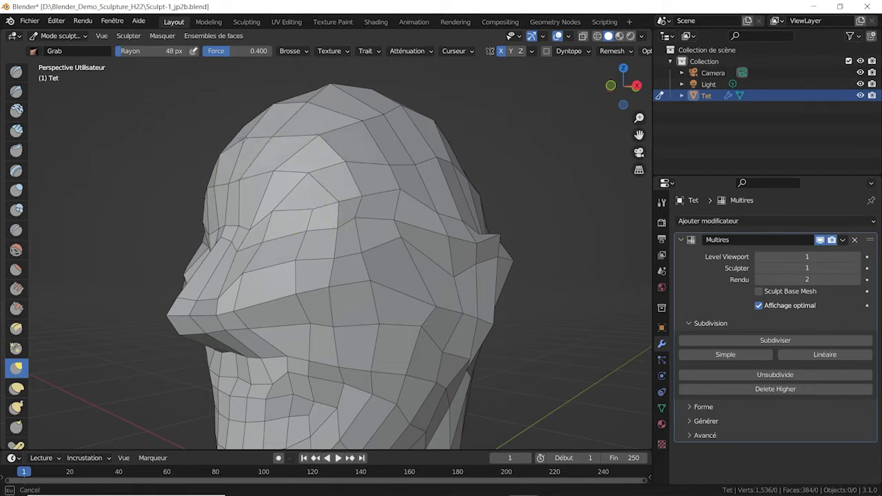
Step: Redistribute the vertices across the top of the skull and upper forehead to even out the face sizes
mouse_move(267, 115)
middle_down()
mouse_move(229, 142)
mouse_move(302, 158)
middle_up()
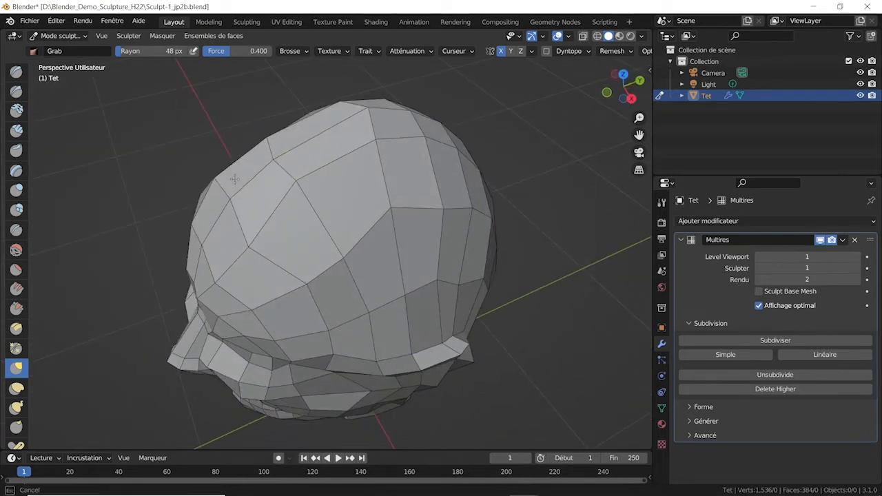
drag(372, 107, 299, 129)
drag(393, 155, 413, 179)
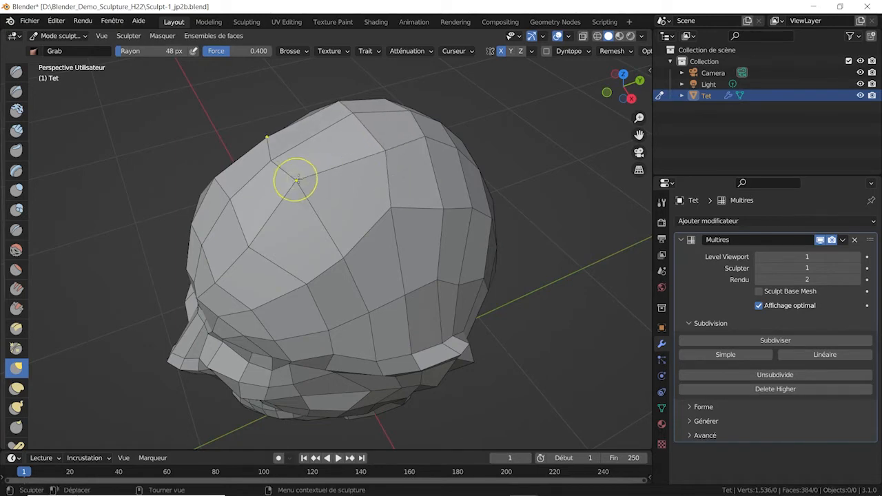
drag(296, 179, 352, 222)
drag(246, 242, 292, 260)
drag(342, 257, 350, 267)
mouse_move(398, 211)
mouse_down()
mouse_move(409, 264)
mouse_move(411, 256)
mouse_up()
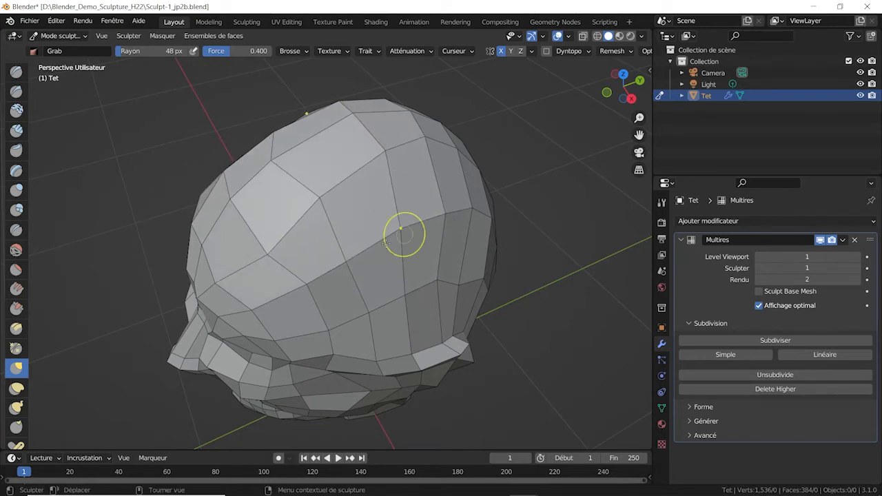
drag(262, 250, 274, 257)
Step: Pull the cheek vertices beside the nose and below the eye socket downward
middle_drag(288, 286, 304, 230)
shift+middle_drag(304, 231, 308, 137)
drag(273, 136, 277, 172)
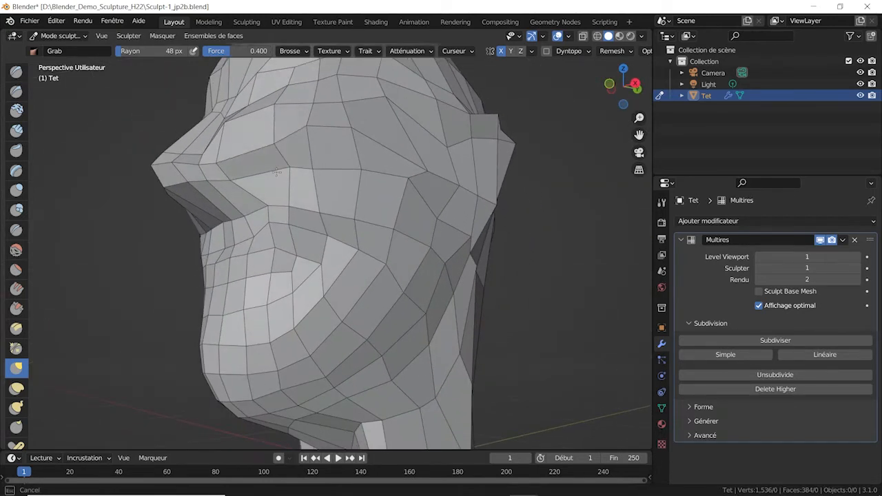
drag(308, 129, 325, 161)
drag(350, 131, 318, 184)
Step: Redistribute the vertices along the side, front and lower edge of the chin with the Grab brush
middle_drag(258, 186, 288, 261)
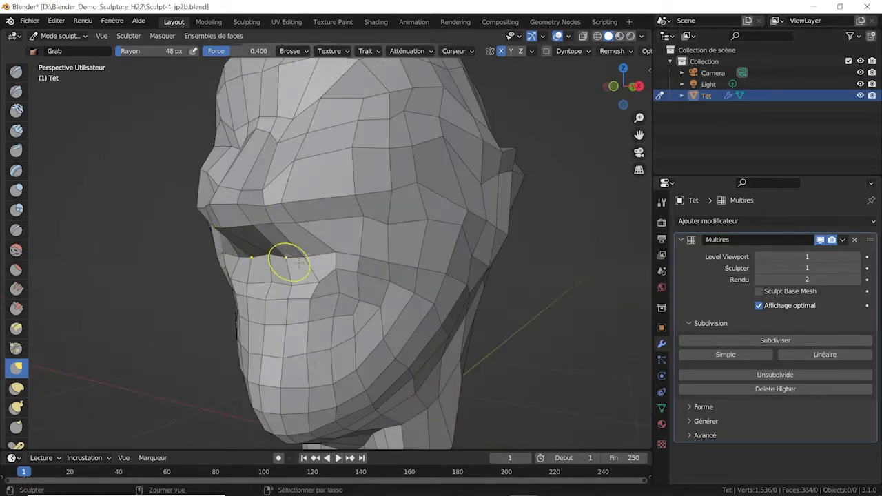
ctrl+middle_drag(510, 228, 293, 248)
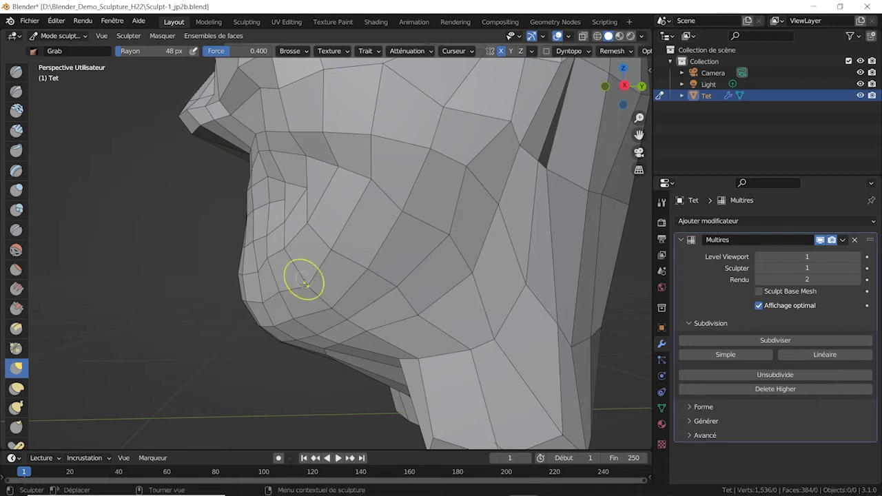
drag(304, 285, 287, 252)
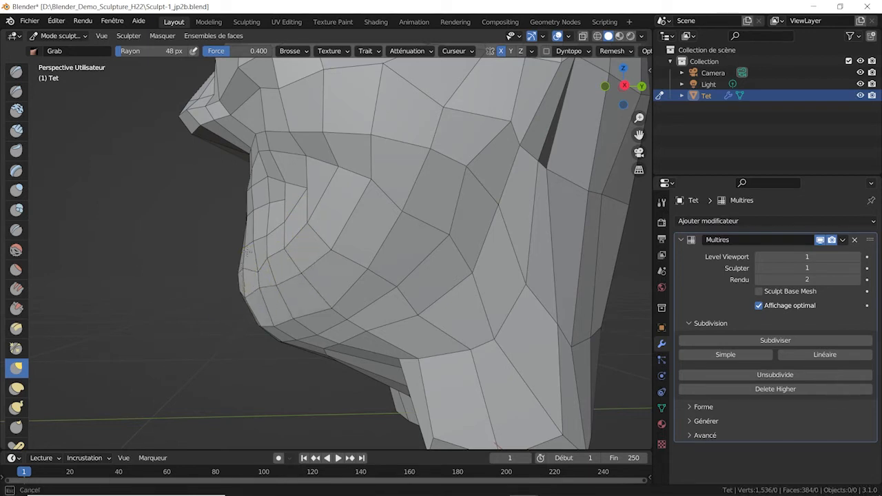
drag(240, 290, 245, 295)
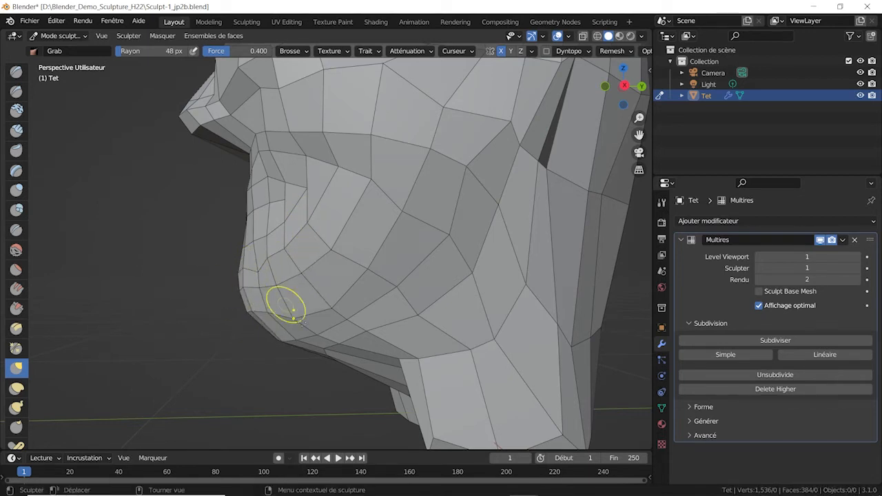
drag(272, 341, 262, 334)
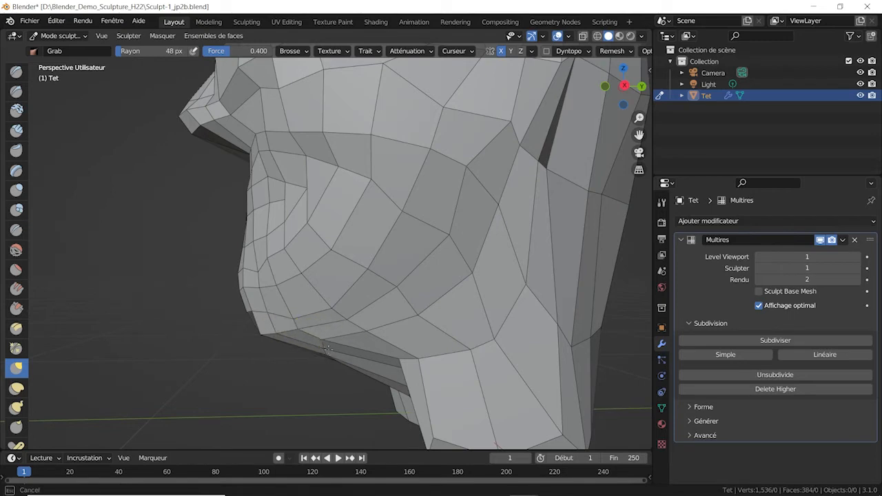
drag(328, 349, 297, 333)
Step: Raise the vertices where the underside of the jaw meets the neck
middle_drag(392, 337, 238, 279)
mouse_move(237, 279)
mouse_down()
mouse_move(236, 239)
mouse_move(256, 220)
mouse_up()
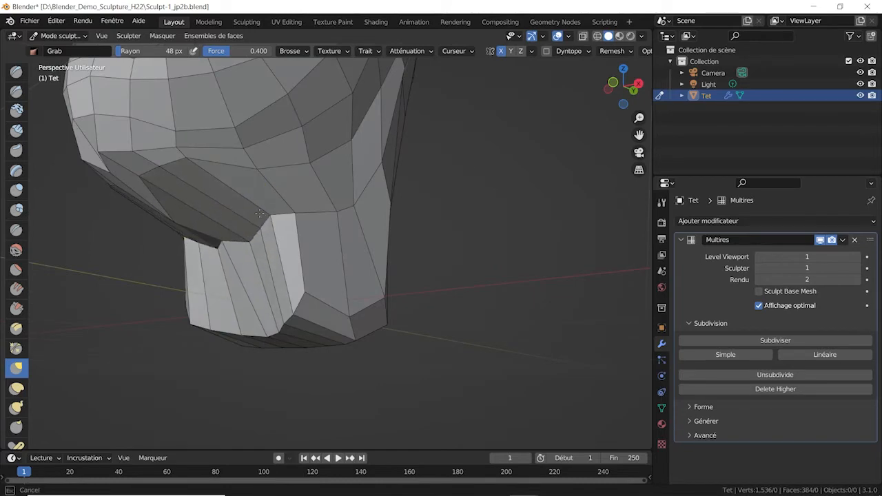
mouse_move(256, 220)
middle_down()
mouse_move(404, 250)
mouse_move(351, 314)
middle_up()
drag(436, 315, 458, 238)
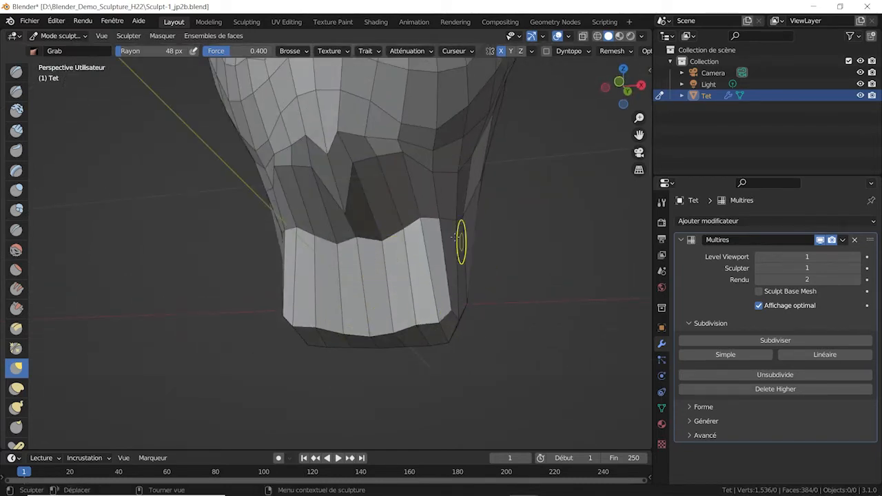
Step: Raise and shift the vertices on the underside of the chin to even out its folded faces
middle_drag(430, 194, 356, 164)
drag(268, 146, 257, 108)
middle_drag(256, 142, 257, 237)
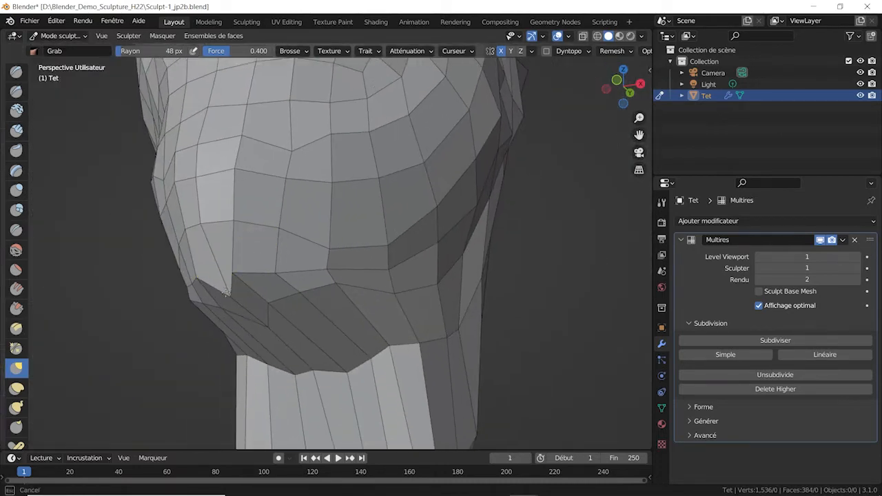
drag(202, 299, 215, 290)
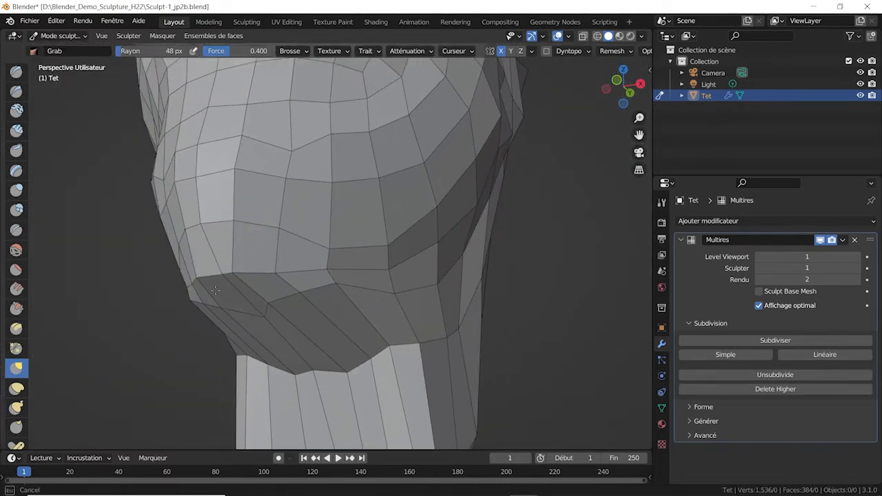
mouse_move(285, 279)
middle_down()
mouse_move(375, 268)
mouse_move(180, 207)
middle_up()
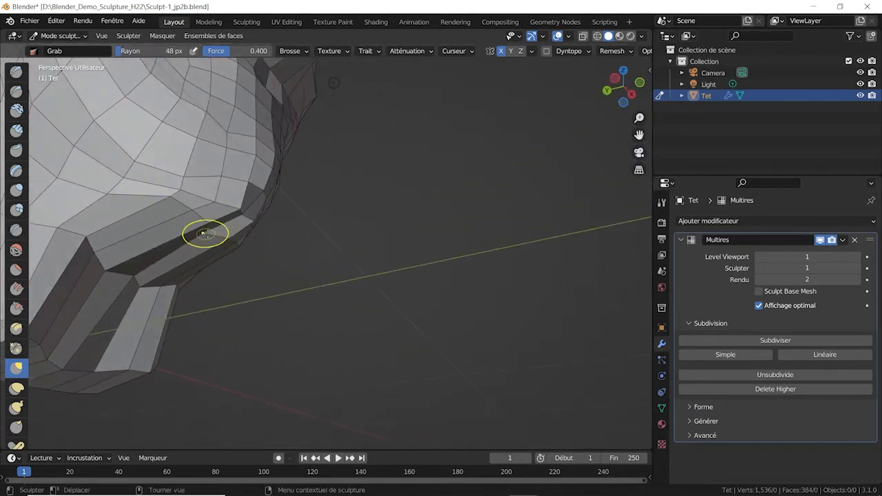
drag(204, 233, 280, 250)
Step: Pull the bottom of the chin forward and adjust the vertices along its lower front edge
middle_drag(318, 208, 238, 217)
shift+middle_drag(259, 221, 186, 190)
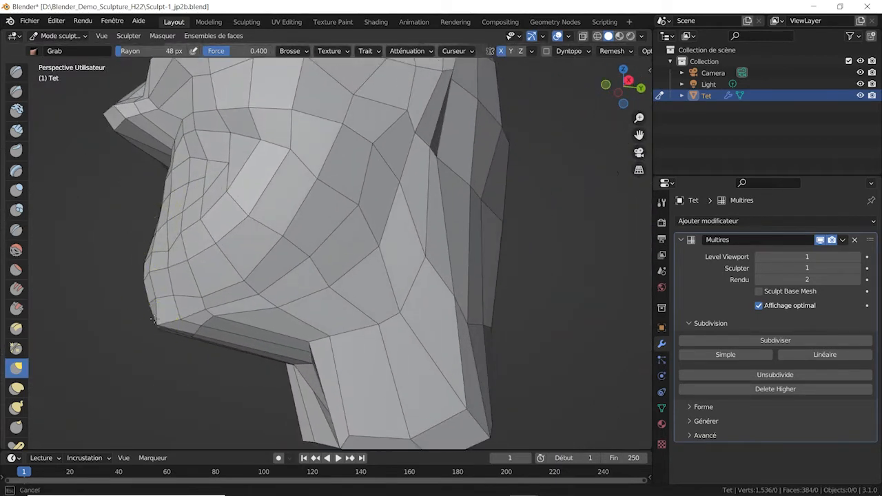
drag(215, 335, 138, 333)
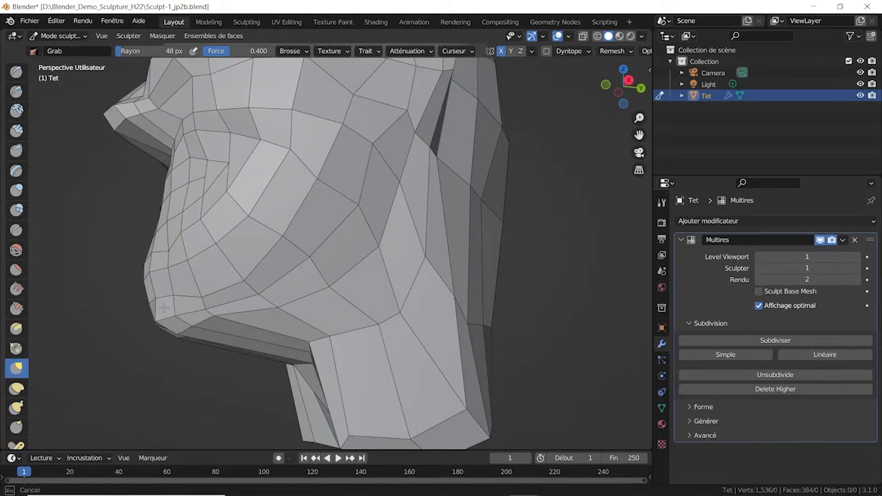
middle_drag(164, 307, 184, 287)
middle_drag(137, 270, 157, 295)
drag(157, 295, 158, 287)
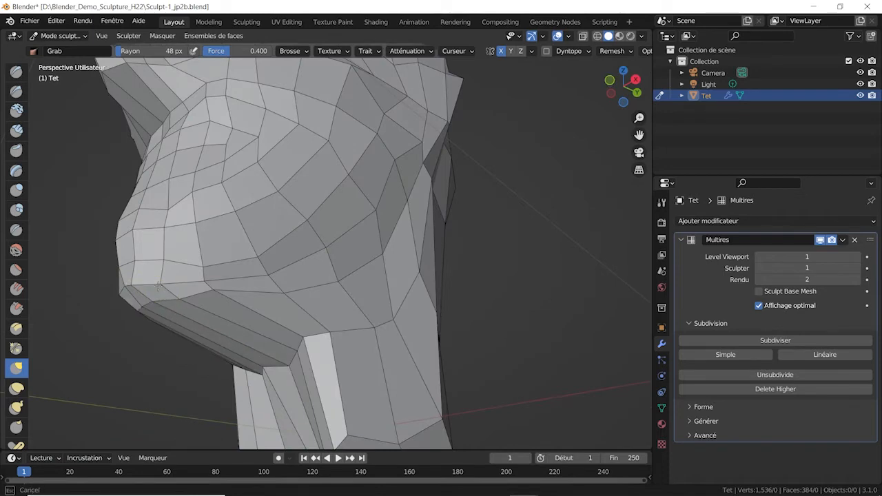
middle_drag(154, 291, 177, 283)
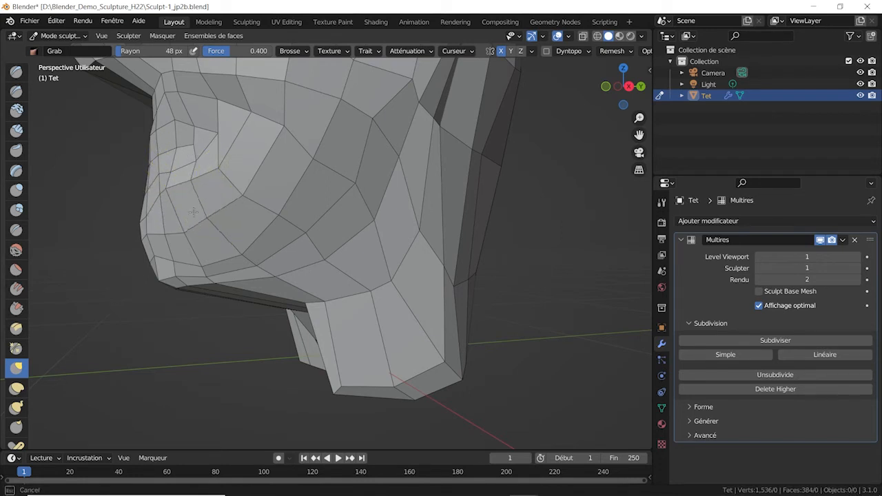
Step: Shift the vertices beside the chin and on the lower jaw upward and forward toward the mouth
drag(194, 212, 171, 172)
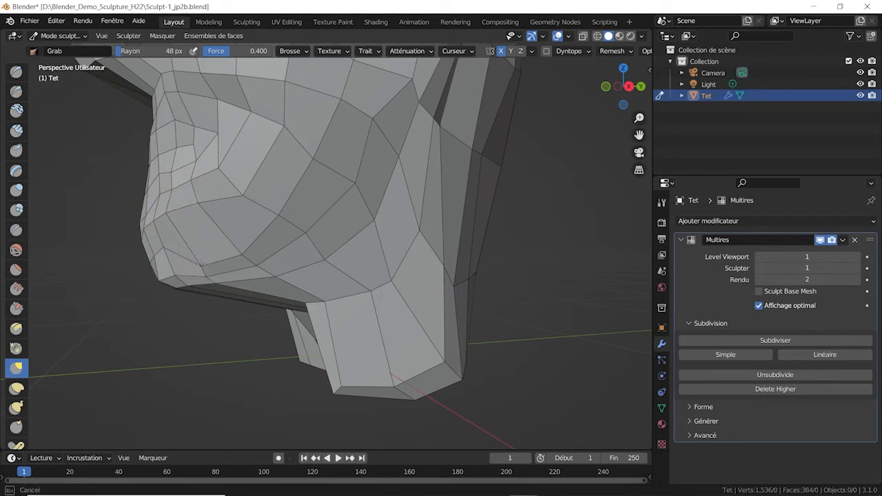
drag(201, 265, 190, 245)
mouse_move(247, 256)
mouse_down()
mouse_move(211, 227)
mouse_move(235, 254)
mouse_up()
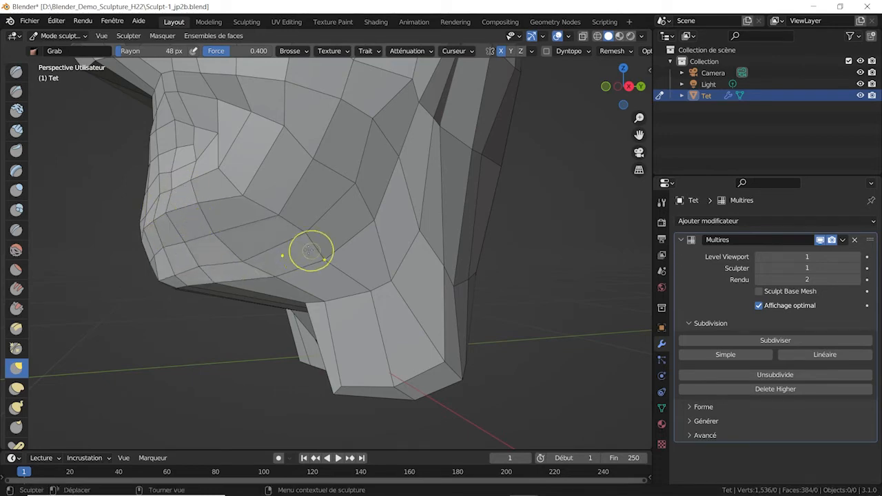
Step: Adjust the vertices around the mouth corner and between the lower cheek and jawline to even out the faces
mouse_move(311, 252)
middle_down()
mouse_move(356, 204)
mouse_move(329, 255)
mouse_move(349, 252)
mouse_move(313, 265)
mouse_move(312, 278)
middle_up()
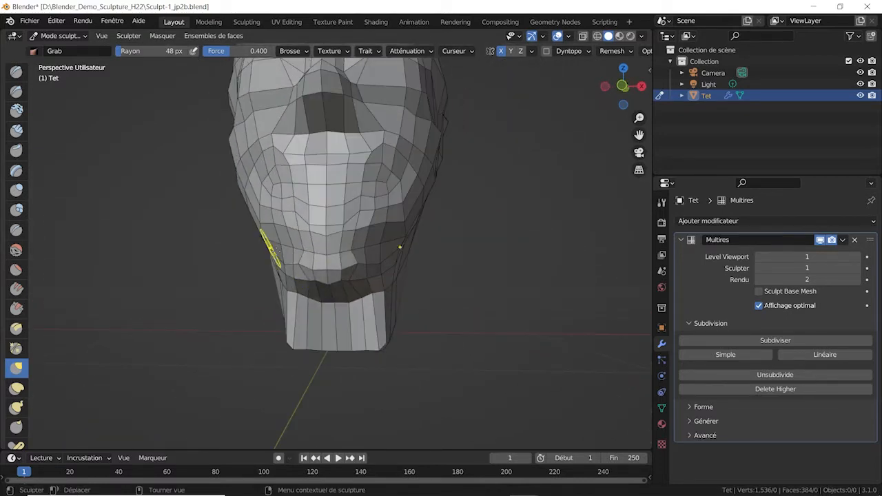
mouse_move(328, 274)
middle_down()
mouse_move(251, 262)
mouse_move(249, 281)
mouse_move(216, 268)
middle_up()
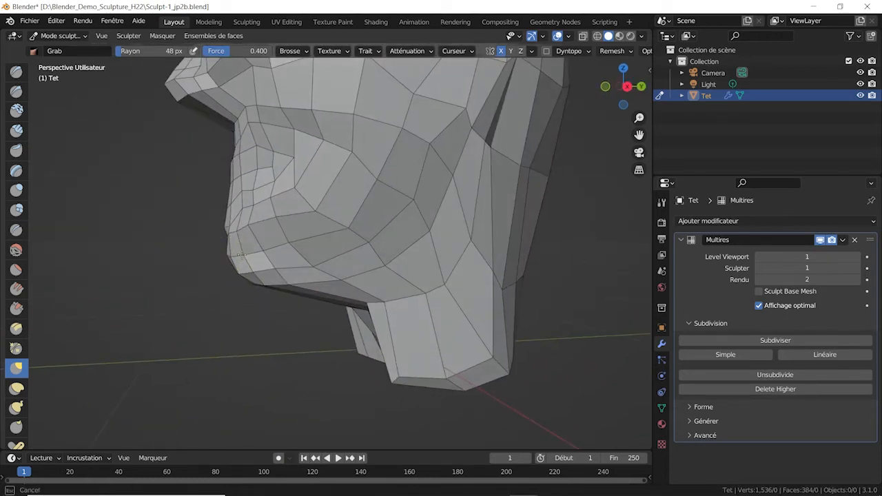
middle_drag(246, 231, 242, 235)
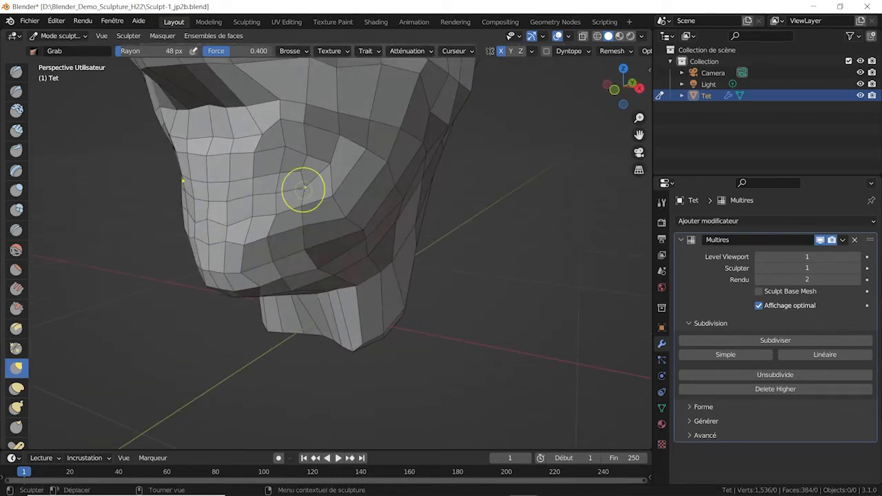
mouse_move(304, 188)
mouse_down()
mouse_move(265, 228)
mouse_move(234, 219)
mouse_move(245, 245)
mouse_up()
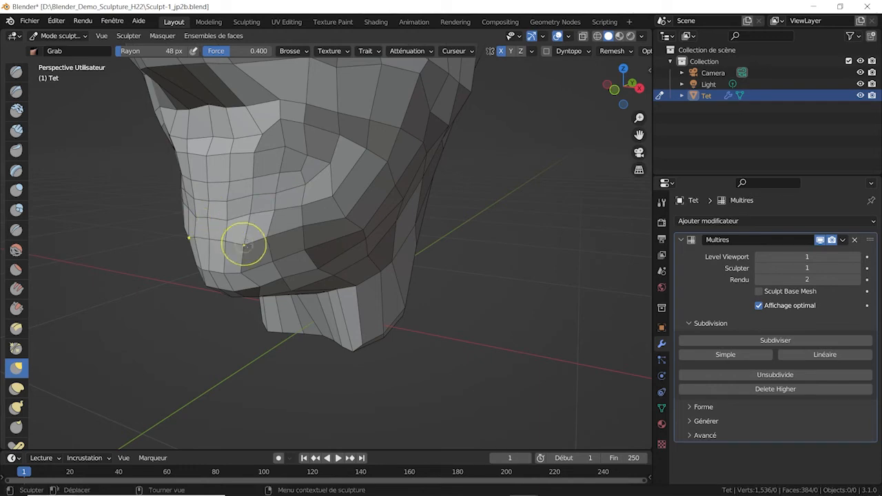
mouse_move(354, 221)
mouse_down()
mouse_move(337, 197)
mouse_move(340, 203)
mouse_up()
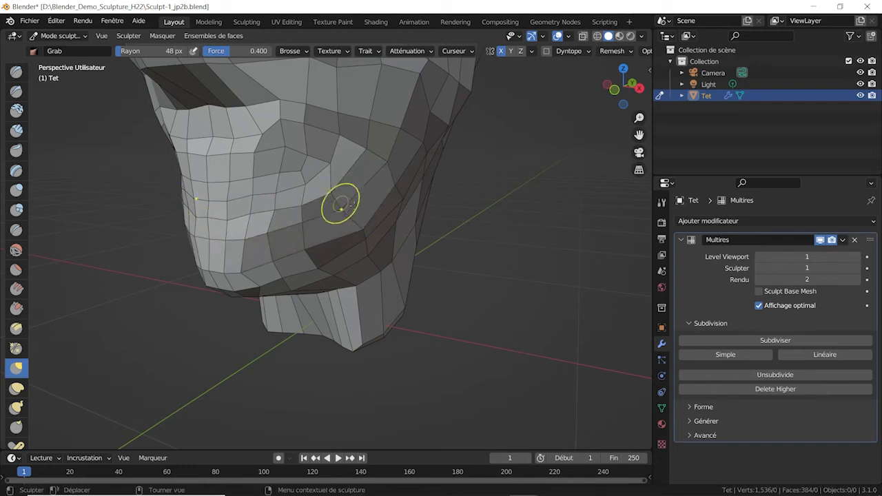
Step: Enlarge the Grab brush radius to 321 px and pull the nose and midface downward and forward
mouse_move(352, 204)
middle_down()
mouse_move(406, 230)
mouse_move(419, 283)
mouse_move(377, 277)
middle_up()
scroll(406, 230, down, 4)
middle_drag(545, 273, 502, 270)
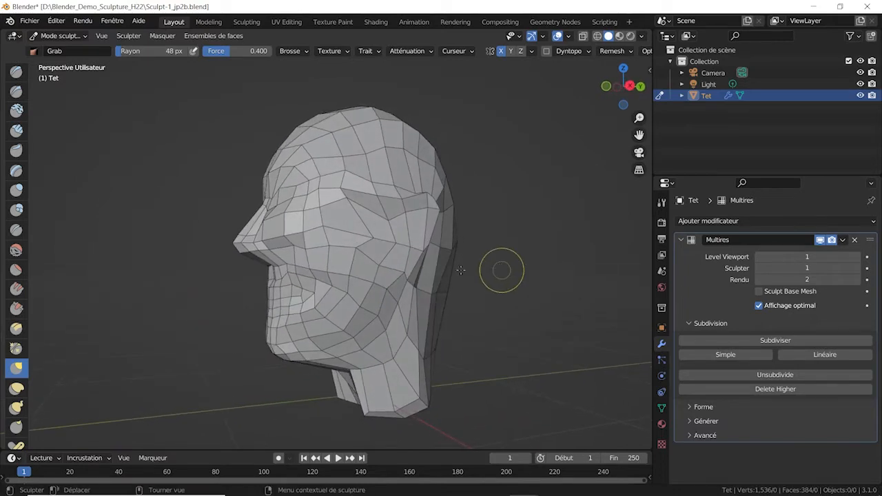
key(f)
click(444, 282)
drag(259, 253, 240, 297)
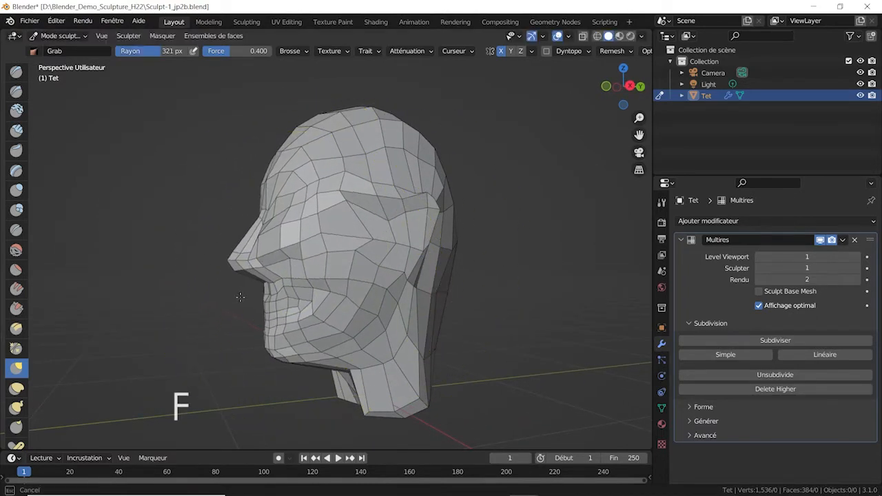
Step: Set the brush radius to 478 px and pull the forehead and top of the skull upward
key(f)
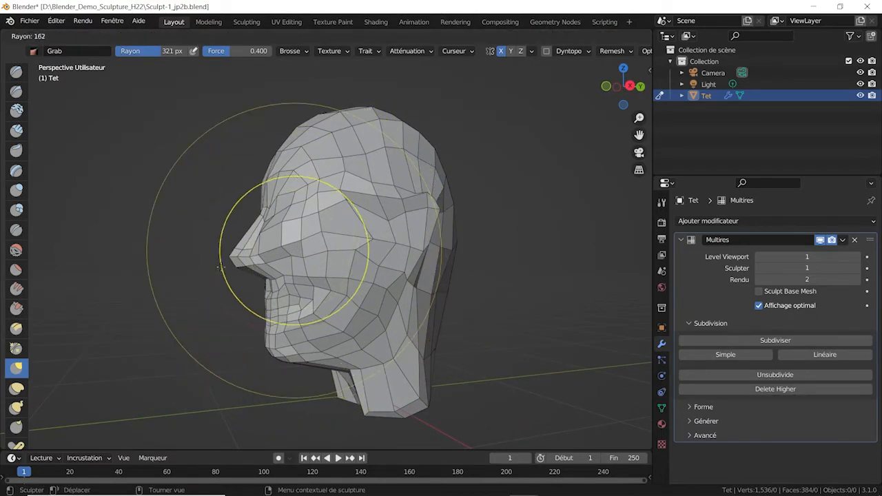
click(219, 268)
key(f)
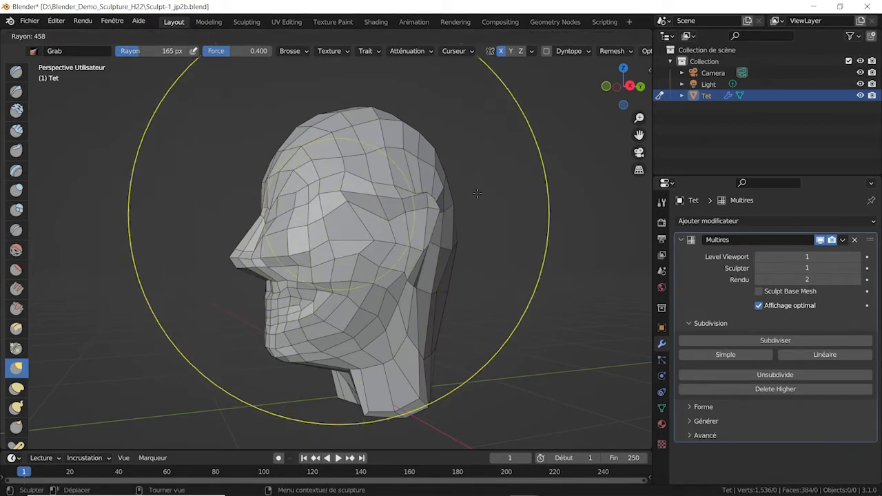
click(551, 200)
drag(278, 150, 289, 119)
Step: Reduce the brush radius to 160 px and push the mouth area back toward the neck
key(f)
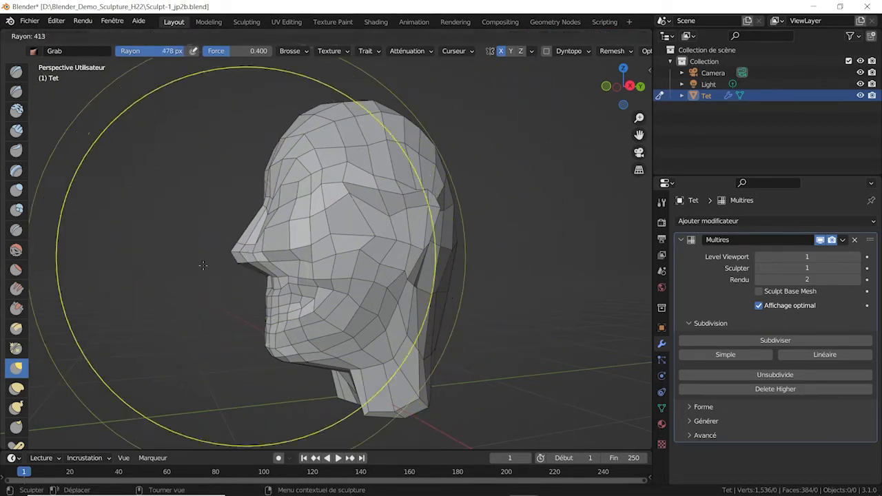
click(206, 265)
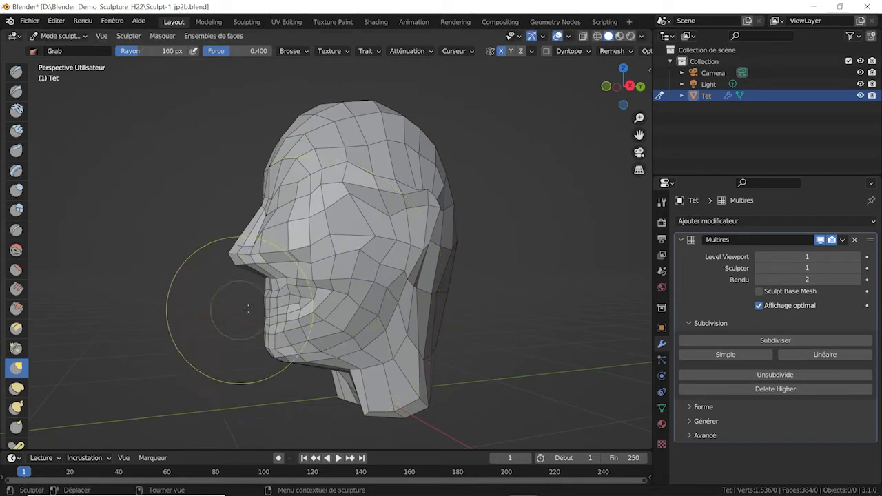
mouse_move(248, 311)
mouse_down()
mouse_move(259, 300)
mouse_move(286, 315)
mouse_up()
Step: Reduce the brush radius to 33 px and move the vertices at the base of the ear up and backward
mouse_move(310, 314)
middle_down()
mouse_move(476, 305)
mouse_move(399, 282)
mouse_move(424, 234)
mouse_move(337, 252)
middle_up()
key(f)
click(377, 241)
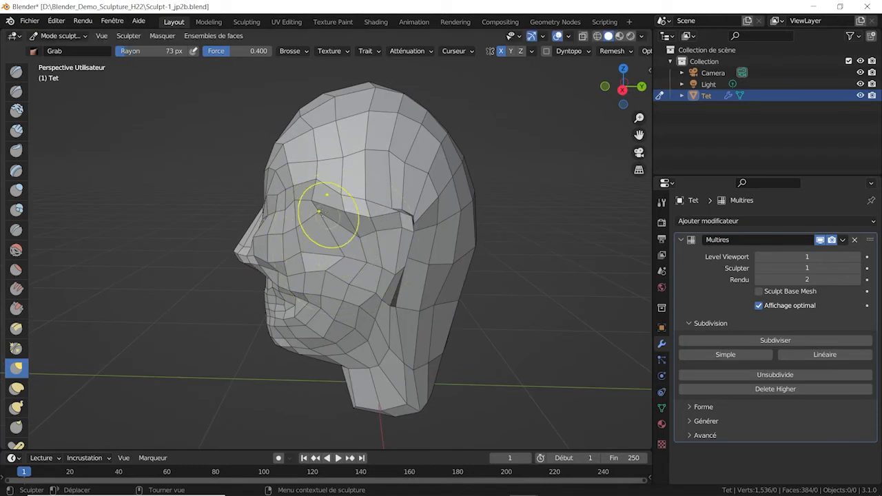
key(f)
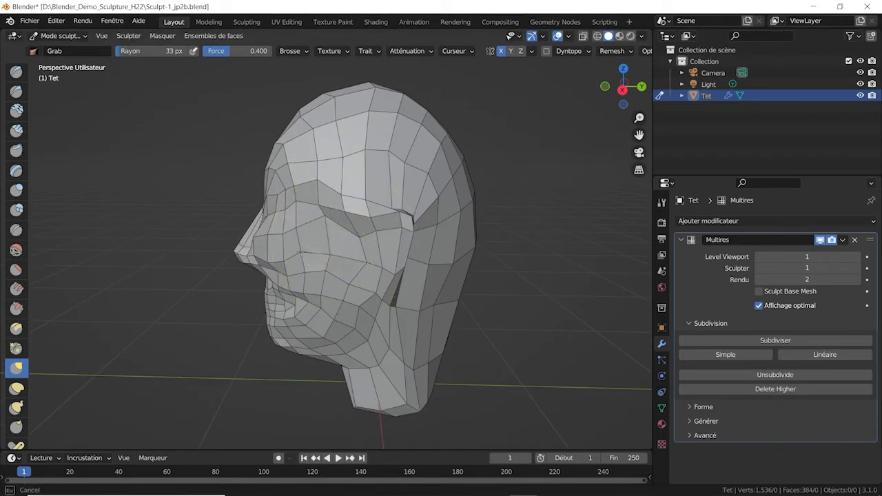
middle_drag(360, 242, 398, 210)
shift+middle_drag(404, 198, 368, 248)
mouse_move(316, 262)
shift+middle_down()
mouse_move(353, 228)
mouse_move(369, 180)
shift+middle_up()
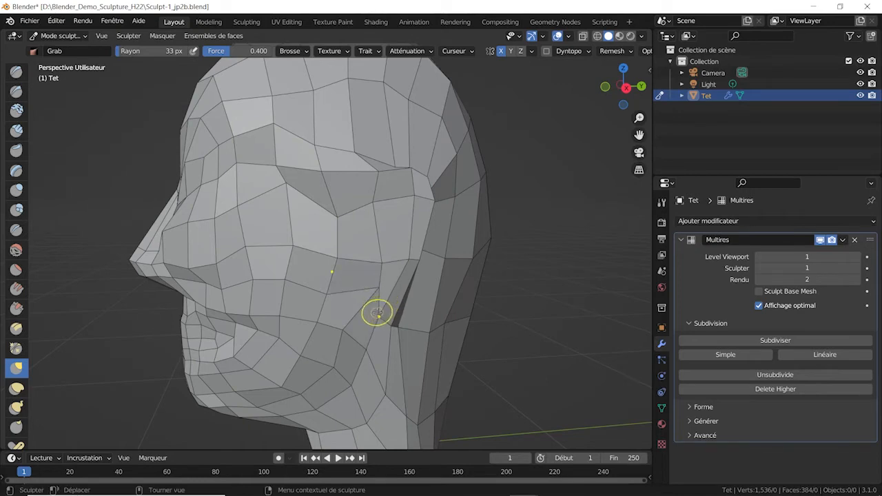
mouse_move(377, 313)
mouse_down()
mouse_move(394, 315)
mouse_move(437, 275)
mouse_move(435, 262)
mouse_up()
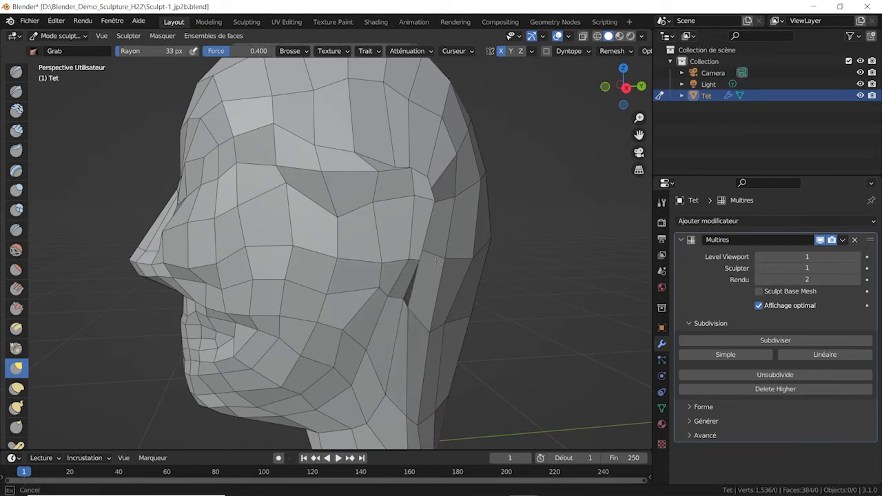
Step: Adjust the rear edge of the ear base and even out the vertices across the temple and upper cheek
middle_drag(435, 262, 379, 262)
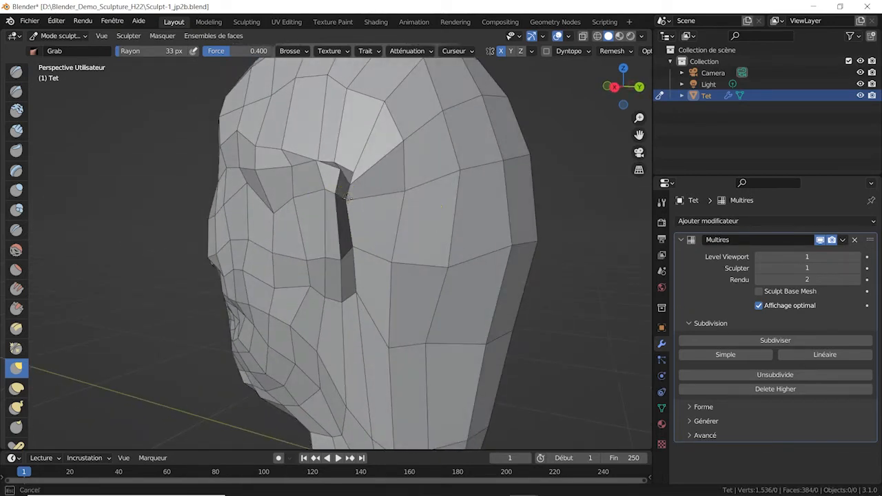
middle_drag(348, 198, 437, 180)
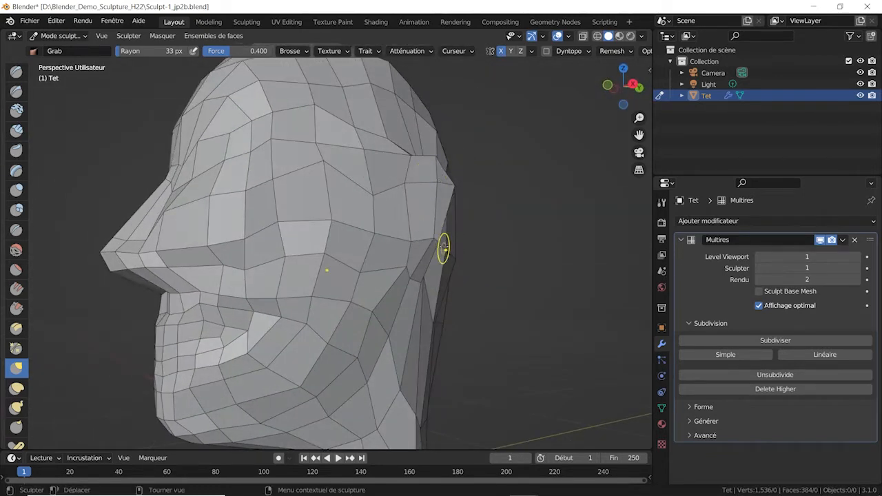
drag(407, 226, 409, 220)
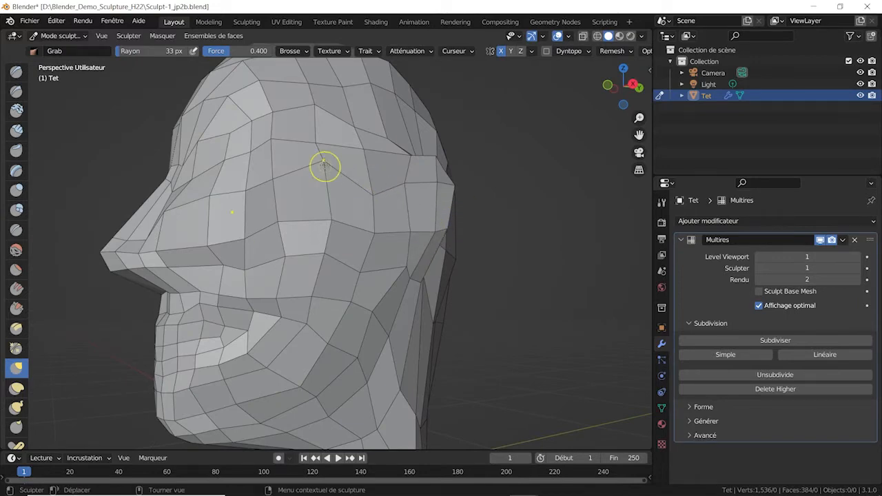
drag(324, 166, 301, 231)
drag(372, 192, 375, 175)
drag(405, 184, 407, 180)
drag(374, 234, 375, 229)
Step: Reposition the vertices in front of the ear and on the side of the cheek
middle_drag(401, 218, 442, 222)
drag(411, 238, 421, 239)
mouse_move(418, 238)
mouse_down()
mouse_move(377, 235)
mouse_move(388, 233)
mouse_up()
middle_drag(410, 193, 385, 201)
drag(352, 198, 356, 190)
mouse_move(356, 189)
shift+middle_down()
mouse_move(313, 217)
mouse_move(331, 227)
mouse_move(318, 239)
mouse_move(352, 197)
mouse_move(396, 202)
shift+middle_up()
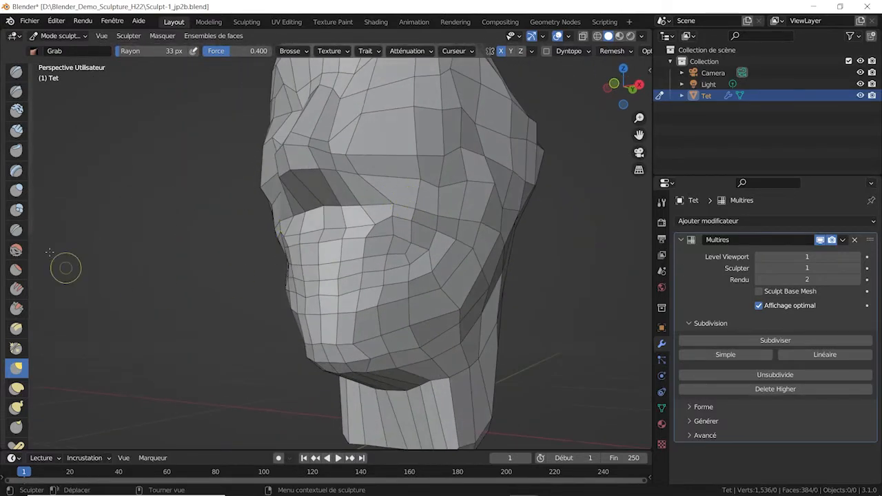
Step: Even out the mouth and cheek with the Smooth brush, reducing its strength to 0.314
click(16, 249)
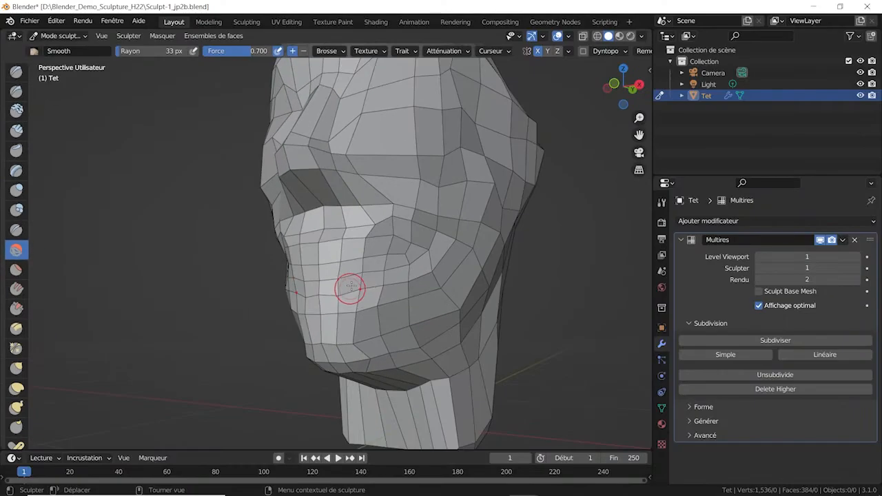
drag(834, 396, 851, 414)
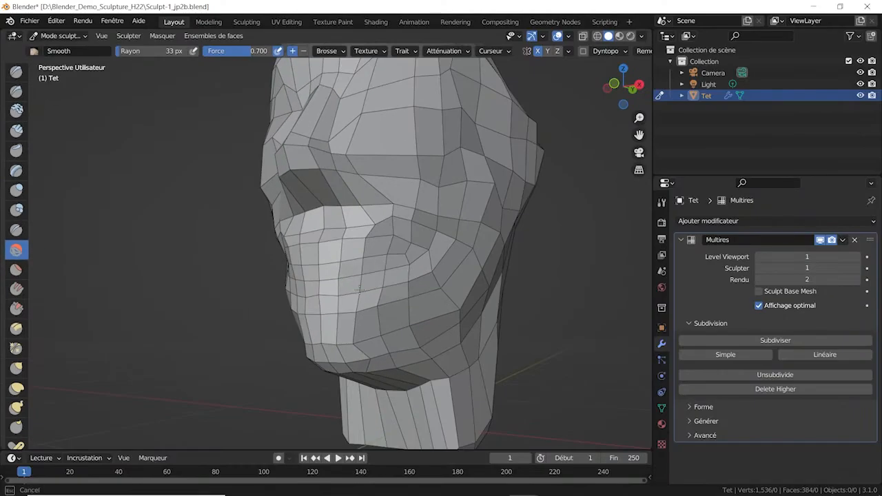
mouse_move(359, 288)
mouse_down()
mouse_move(396, 297)
mouse_move(438, 277)
mouse_move(372, 338)
mouse_move(332, 345)
mouse_move(432, 342)
mouse_up()
mouse_move(402, 240)
mouse_down()
mouse_move(408, 230)
mouse_move(379, 243)
mouse_up()
middle_drag(398, 264, 357, 269)
drag(270, 267, 260, 262)
drag(321, 244, 374, 244)
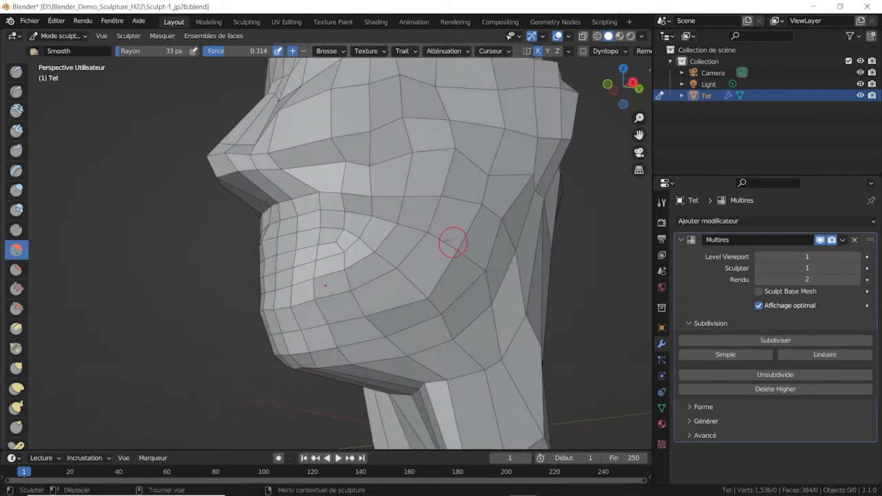
Step: Lower the Smooth strength to 0.171 and gently smooth the cheek toward the ear
middle_drag(452, 242, 352, 262)
mouse_move(352, 262)
mouse_down()
mouse_move(361, 293)
mouse_move(351, 227)
mouse_move(407, 222)
mouse_move(365, 274)
mouse_up()
drag(213, 52, 212, 52)
middle_drag(368, 159, 441, 183)
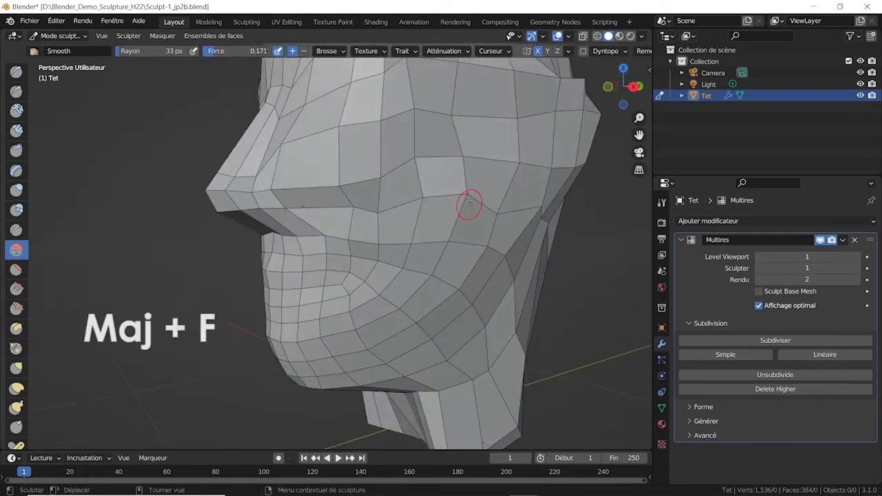
drag(468, 202, 472, 214)
Step: Smooth the eye area and the upper cheek beside the nose
shift+middle_drag(476, 148, 448, 213)
scroll(441, 217, down, 6)
middle_drag(378, 231, 411, 243)
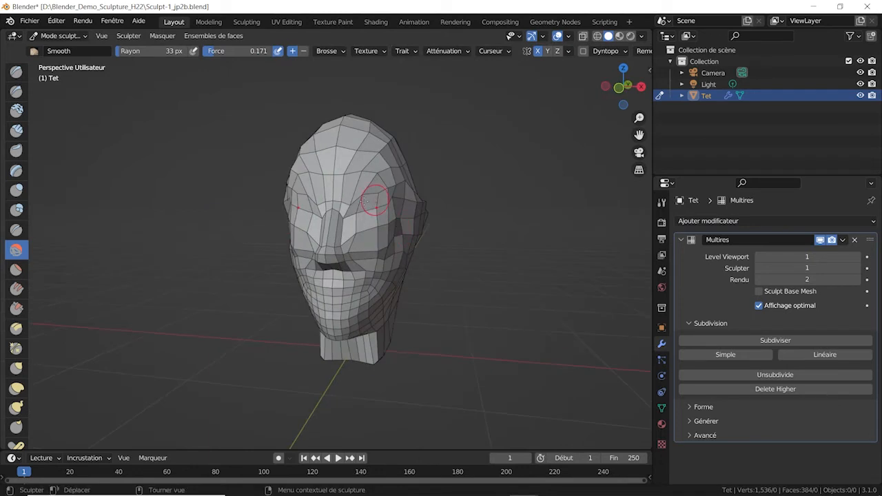
mouse_move(344, 200)
mouse_down()
mouse_move(334, 201)
mouse_move(359, 231)
mouse_up()
drag(362, 219, 368, 226)
drag(375, 219, 396, 225)
Step: Smooth the temple, the side of the skull above the ear and the back of the head
middle_drag(420, 221, 361, 219)
drag(344, 196, 371, 191)
middle_drag(370, 191, 356, 164)
drag(356, 163, 376, 215)
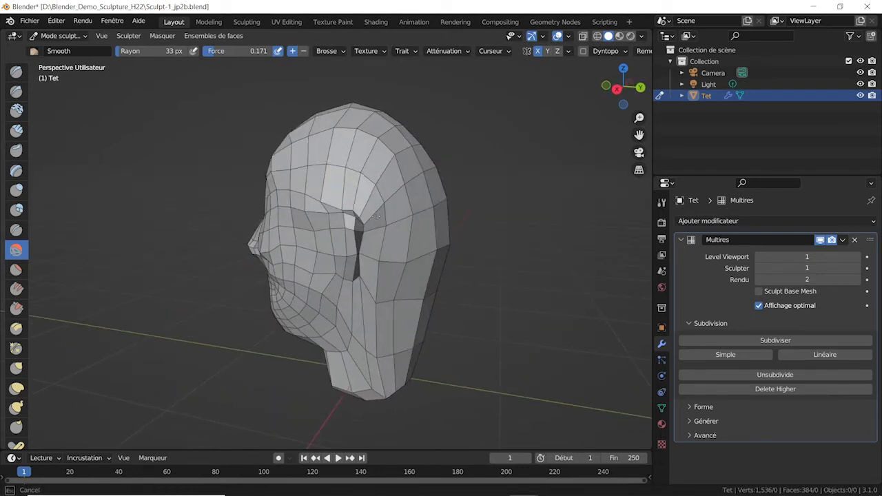
middle_drag(394, 335, 295, 273)
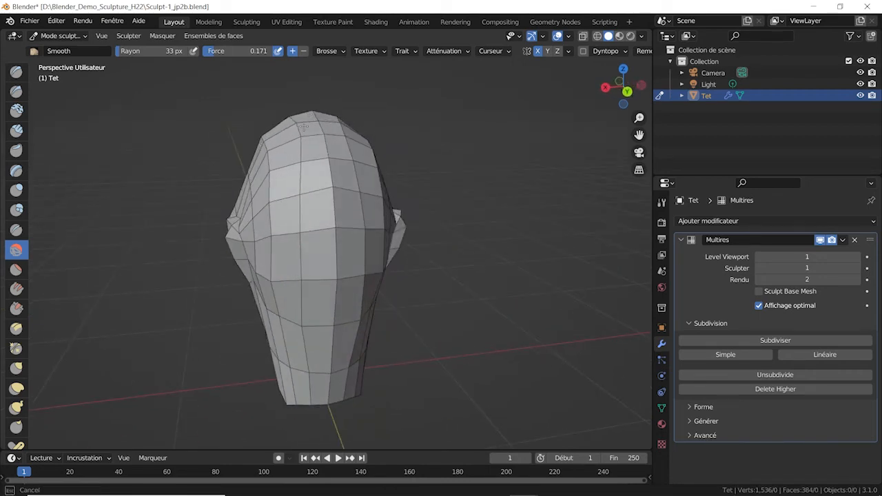
middle_drag(315, 156, 344, 172)
Step: Reposition the vertices beside the nose and around the eye area with the Grab brush
scroll(346, 210, down, 2)
scroll(345, 220, up, 6)
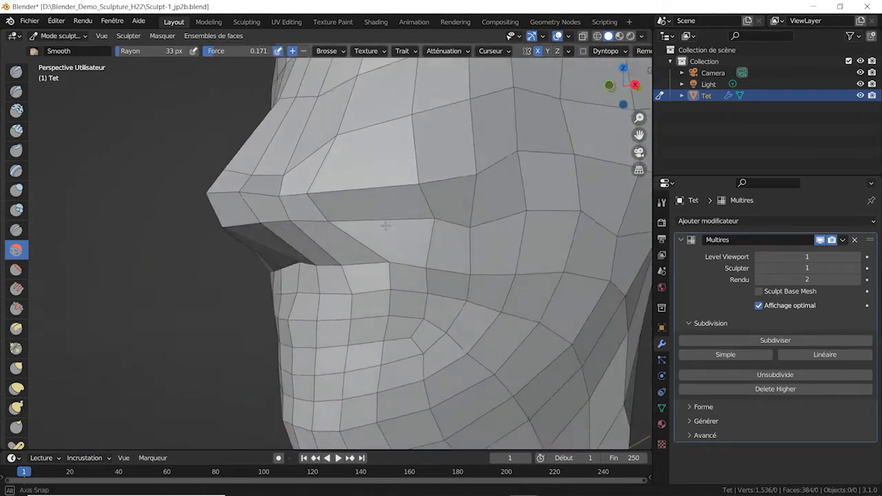
scroll(315, 238, down, 3)
middle_drag(314, 238, 390, 255)
key(g)
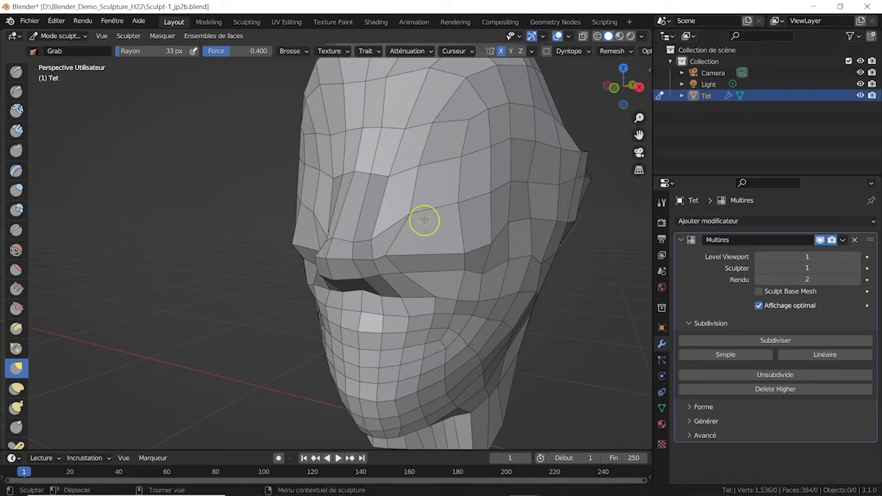
drag(365, 227, 412, 278)
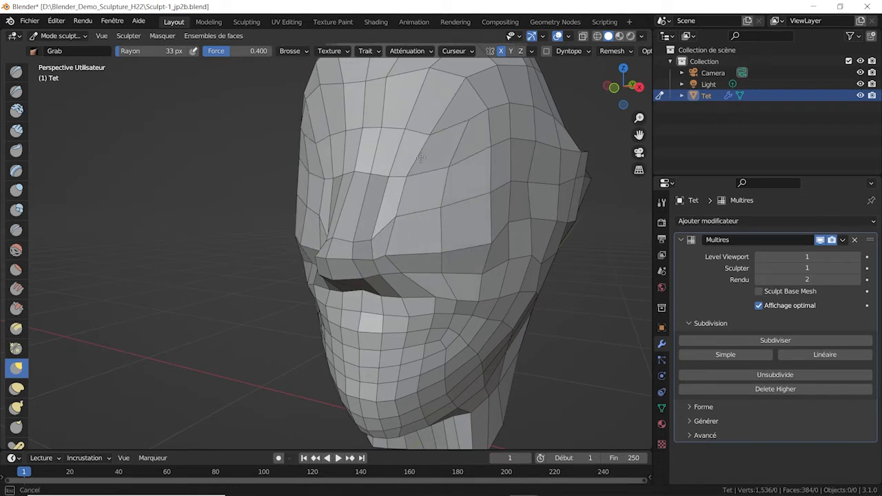
drag(421, 158, 403, 161)
Step: Adjust the vertices at the temple and shift those on top of the skull toward the forehead
middle_drag(383, 155, 345, 137)
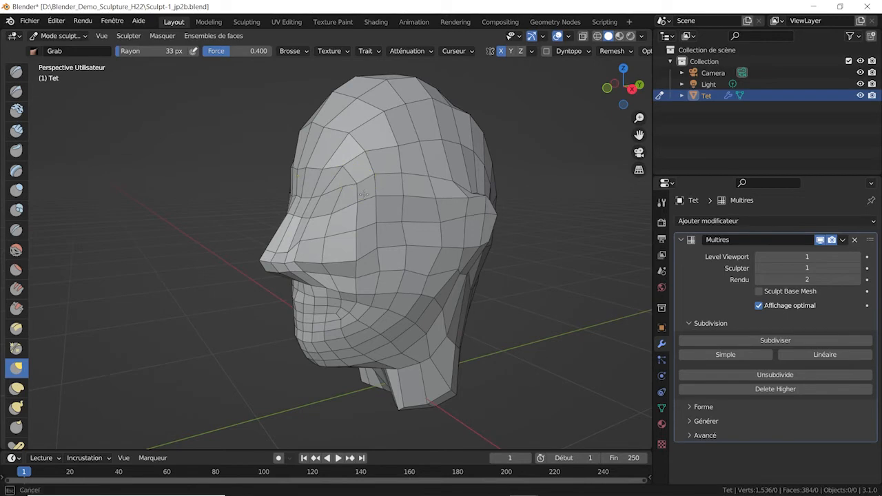
middle_drag(371, 142, 352, 103)
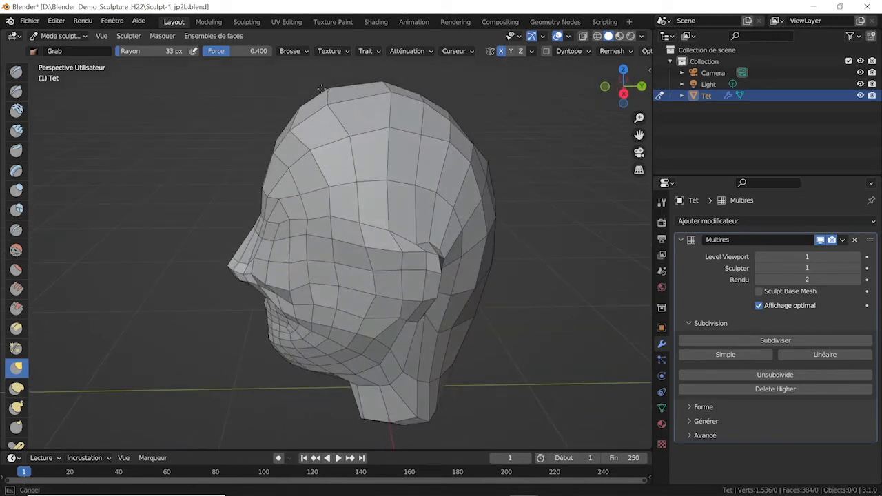
drag(388, 131, 392, 92)
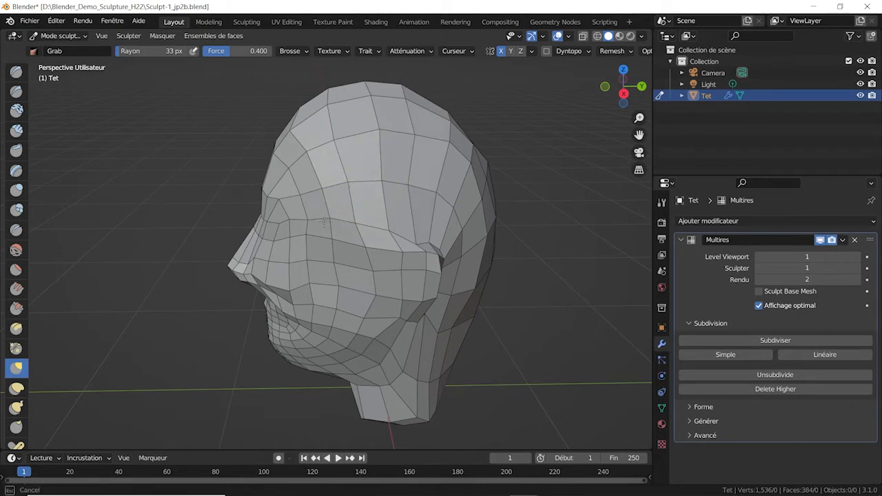
middle_drag(410, 237, 418, 217)
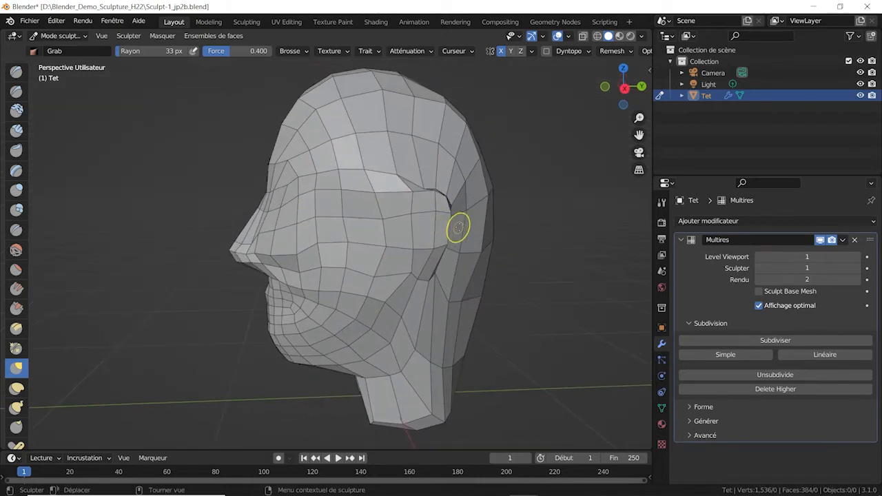
Step: Enlarge the Grab brush radius to 191 px and move the ear area toward the face
key(f)
click(536, 216)
drag(429, 217, 357, 224)
mouse_move(382, 258)
mouse_down()
mouse_move(373, 257)
mouse_move(395, 274)
mouse_up()
drag(426, 193, 402, 193)
Step: Reduce the Grab brush radius to 123 px and refine the crown and the area around the ear
key(f)
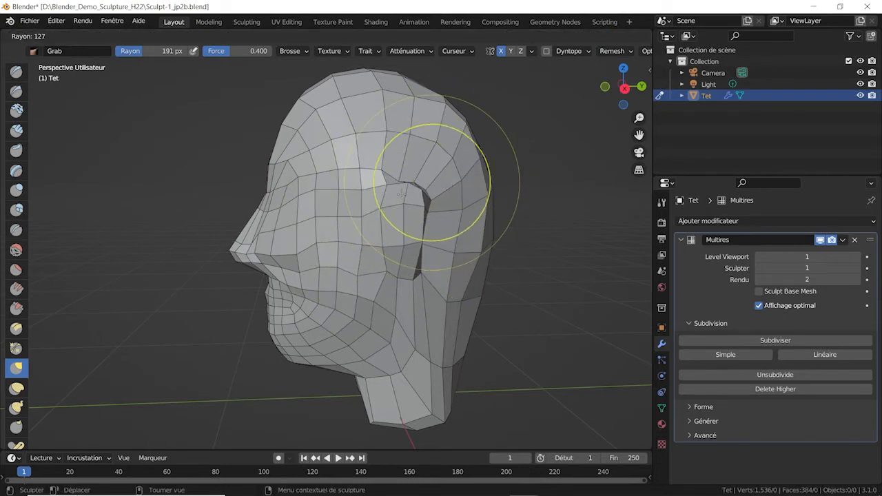
click(403, 194)
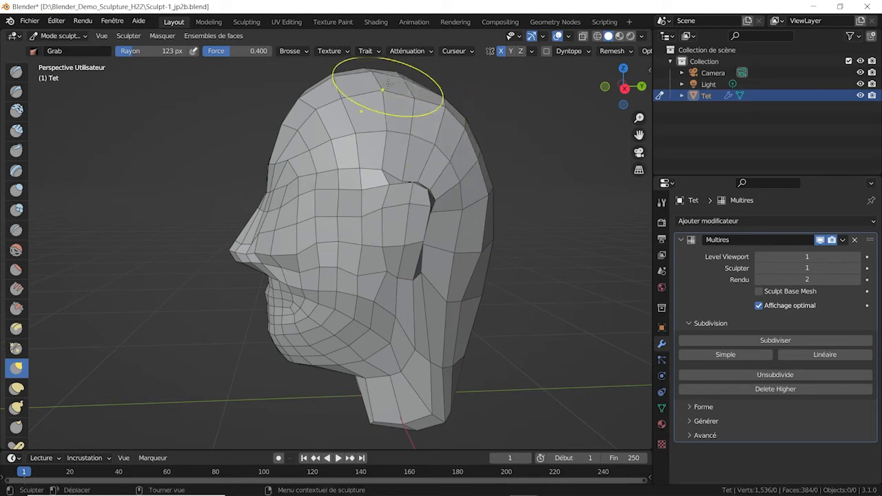
mouse_move(390, 82)
middle_down()
mouse_move(435, 123)
mouse_move(427, 138)
mouse_move(443, 104)
mouse_move(457, 108)
mouse_move(366, 144)
middle_up()
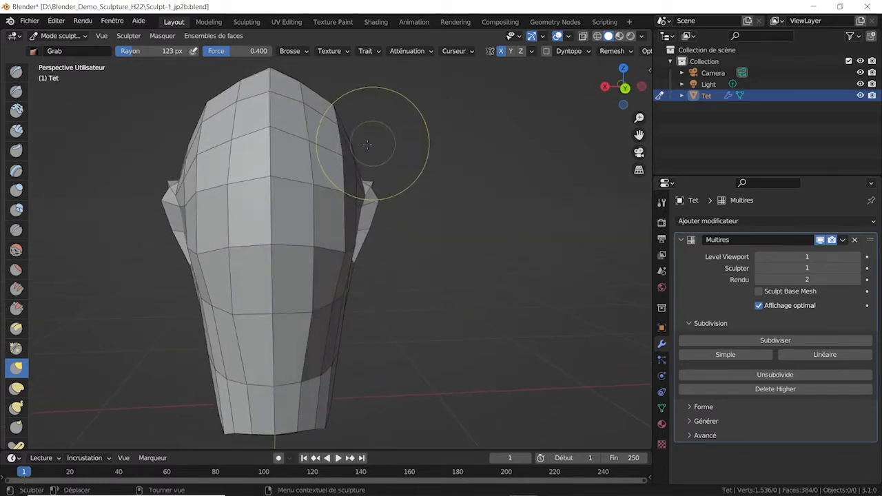
Step: Smooth the back and top of the skull with the Smooth brush at 81 px radius
key(shift+s)
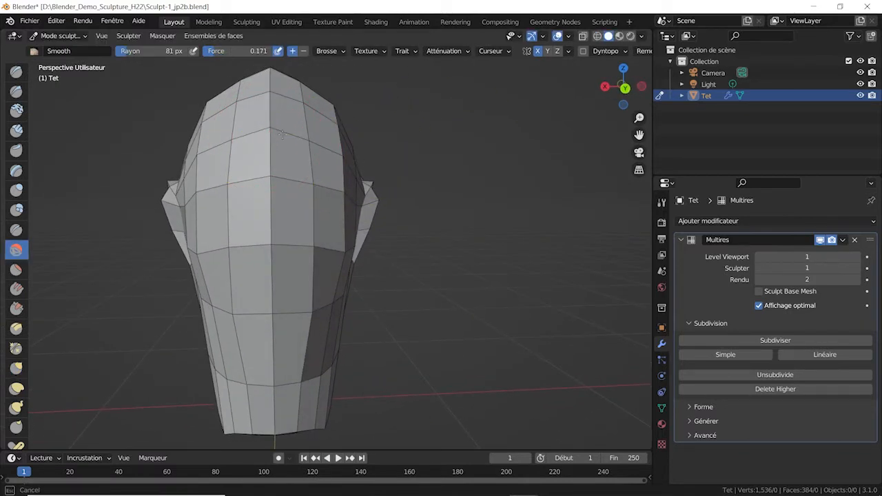
middle_drag(254, 193, 246, 222)
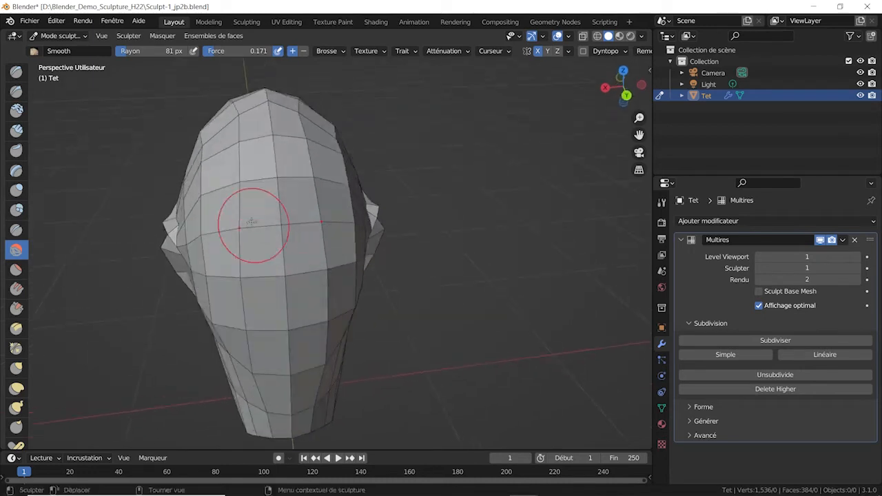
drag(263, 87, 262, 93)
middle_drag(296, 162, 410, 141)
mouse_move(406, 138)
mouse_down()
mouse_move(362, 106)
mouse_move(334, 102)
mouse_up()
mouse_move(315, 130)
middle_down()
mouse_move(383, 111)
mouse_move(362, 113)
middle_up()
drag(362, 113, 381, 116)
mouse_move(380, 116)
middle_down()
mouse_move(429, 139)
mouse_move(428, 148)
mouse_move(410, 150)
mouse_move(413, 195)
mouse_move(384, 183)
mouse_move(412, 206)
mouse_move(394, 236)
middle_up()
Step: Narrow the base of the nose by pulling its lower side vertices inward with the Grab brush
key(g)
scroll(423, 191, up, 3)
scroll(394, 236, up, 2)
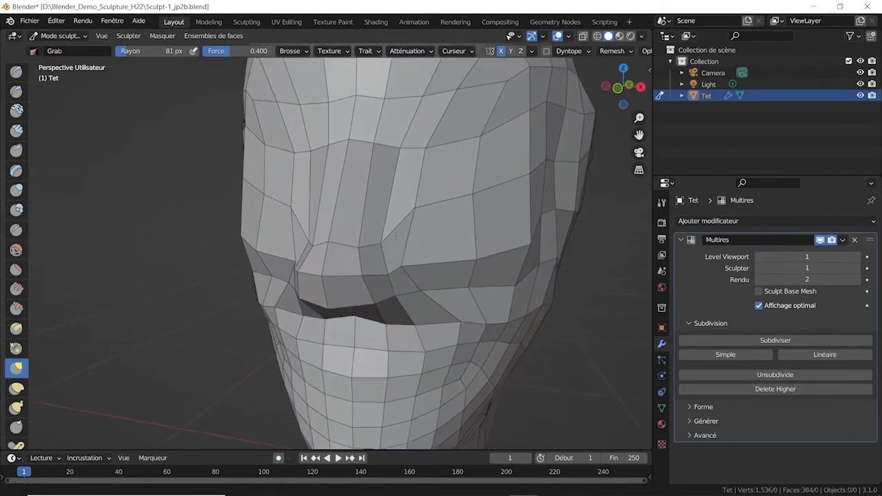
mouse_move(364, 285)
mouse_down()
mouse_move(331, 305)
mouse_move(344, 297)
mouse_move(365, 303)
mouse_up()
drag(387, 274, 371, 279)
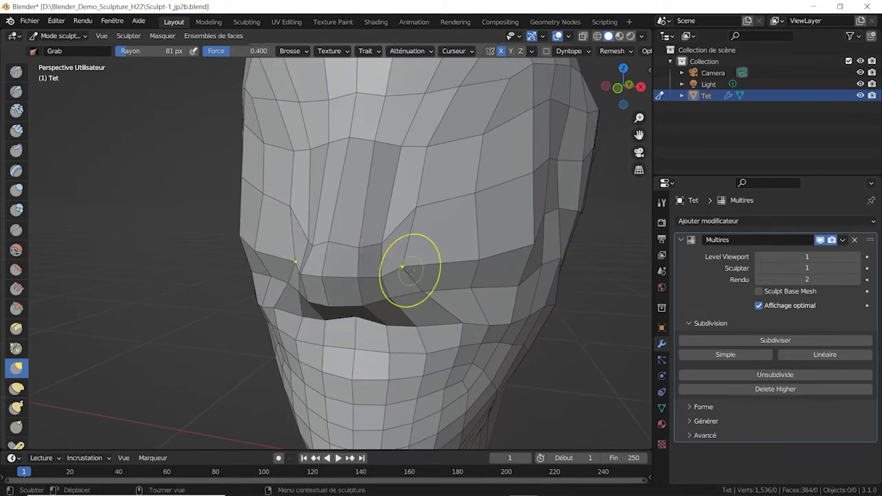
Step: Reshape the underside and tip of the nose from below, the side and the front
middle_drag(410, 270, 401, 347)
middle_drag(394, 360, 222, 266)
mouse_move(217, 265)
mouse_down()
mouse_move(237, 222)
mouse_move(266, 223)
mouse_move(310, 258)
mouse_move(201, 254)
mouse_up()
mouse_move(207, 254)
middle_down()
mouse_move(356, 267)
mouse_move(342, 269)
middle_up()
drag(284, 244, 277, 238)
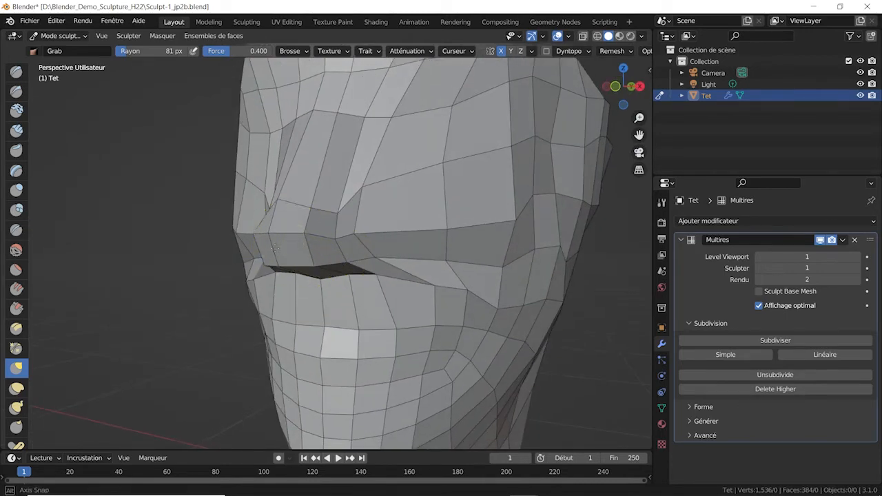
Step: Move the nose bridge vertices down along the profile toward the tip
mouse_move(273, 247)
middle_down()
mouse_move(393, 323)
mouse_move(276, 262)
mouse_move(104, 197)
mouse_move(141, 152)
mouse_move(186, 131)
middle_up()
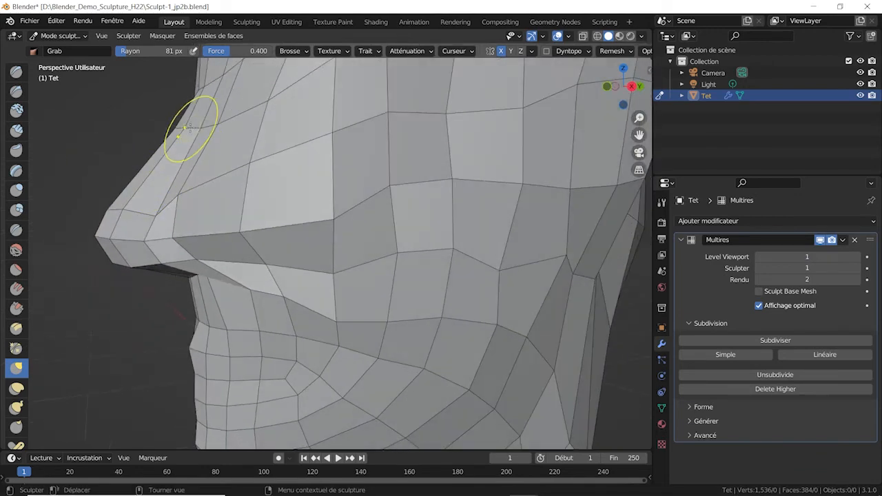
mouse_move(163, 177)
mouse_down()
mouse_move(145, 179)
mouse_move(155, 204)
mouse_up()
drag(157, 153, 156, 157)
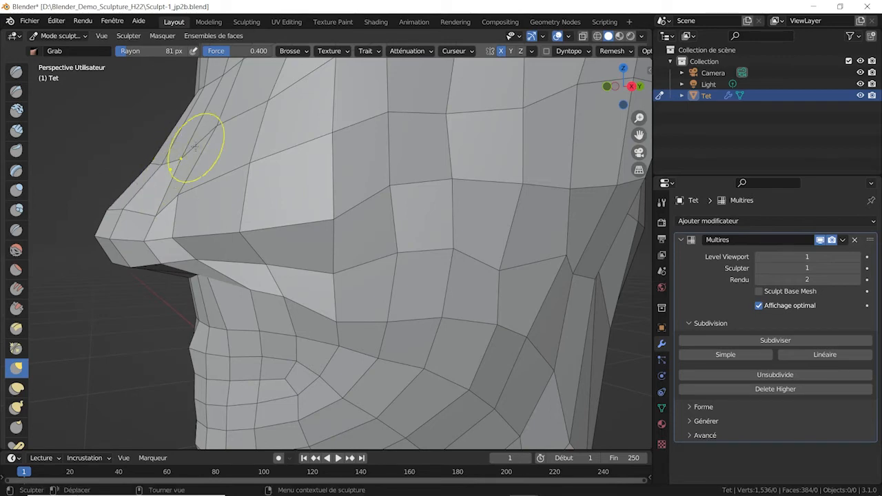
Step: Redistribute the vertices below the eye and across the upper cheek toward the nose
middle_drag(197, 144, 243, 108)
mouse_move(296, 183)
middle_down()
mouse_move(408, 228)
mouse_move(344, 226)
middle_up()
drag(375, 210, 361, 254)
mouse_move(439, 194)
mouse_down()
mouse_move(434, 227)
mouse_move(454, 221)
mouse_move(456, 182)
mouse_up()
mouse_move(456, 186)
middle_down()
mouse_move(403, 197)
mouse_move(387, 210)
middle_up()
drag(385, 230, 357, 255)
drag(310, 213, 272, 222)
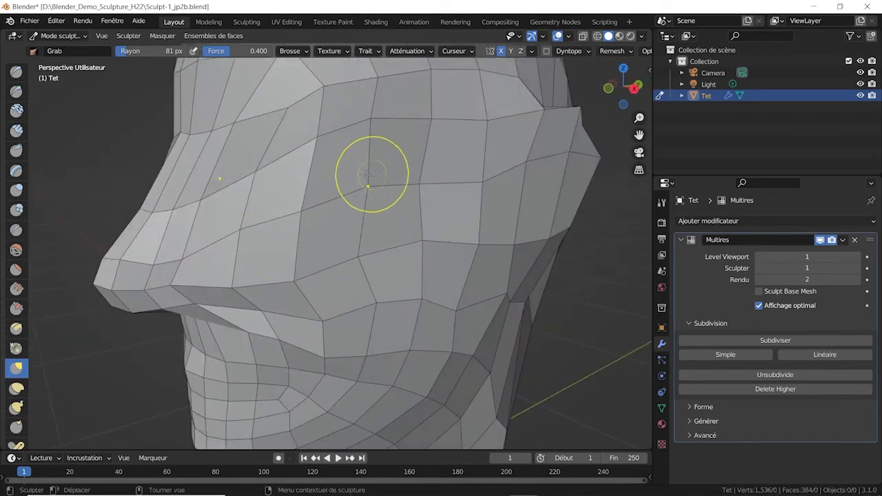
Step: Adjust the cheek vertices, then reduce the brush radius to 58 px and refine the mouth corner
scroll(359, 227, down, 6)
mouse_move(373, 218)
mouse_down()
mouse_move(334, 214)
mouse_move(320, 183)
mouse_move(325, 256)
mouse_up()
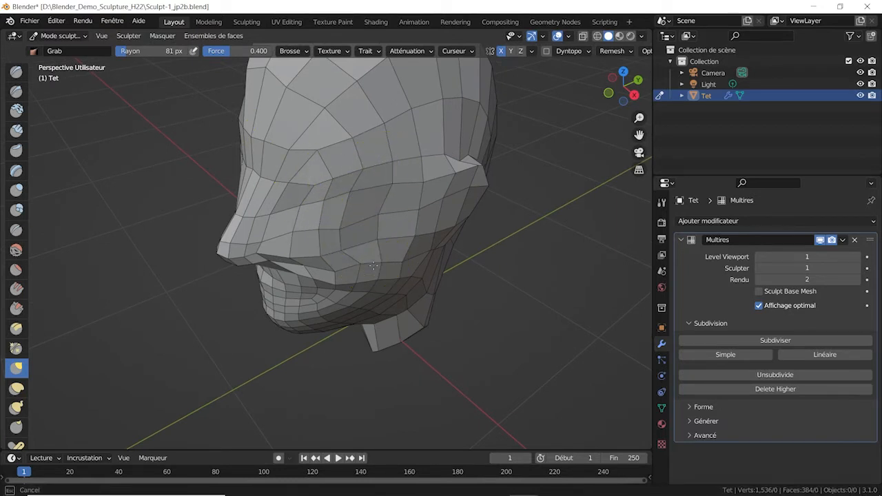
mouse_move(329, 274)
middle_down()
mouse_move(352, 227)
mouse_move(433, 198)
mouse_move(396, 244)
mouse_move(411, 271)
mouse_move(226, 266)
middle_up()
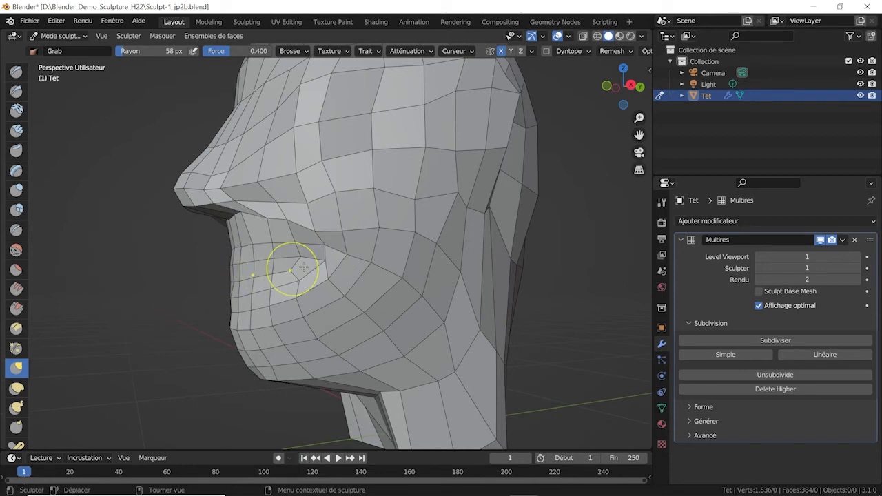
middle_drag(408, 252, 369, 256)
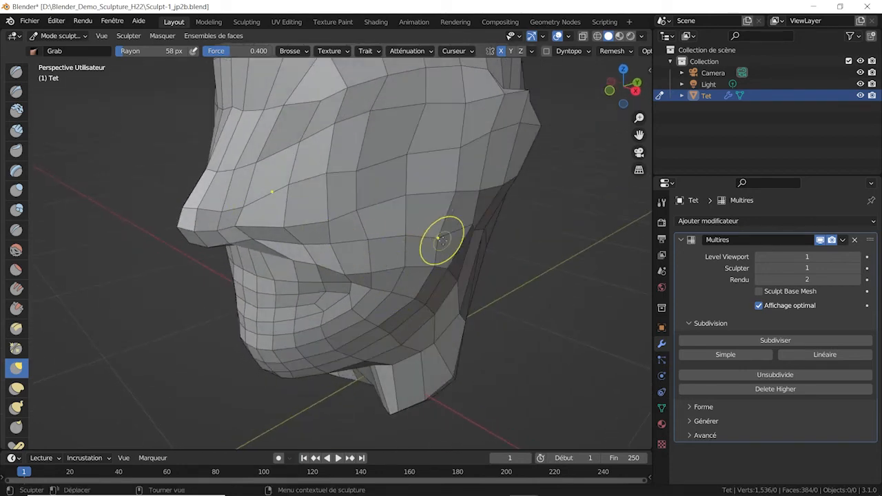
middle_drag(441, 239, 370, 221)
scroll(350, 204, down, 3)
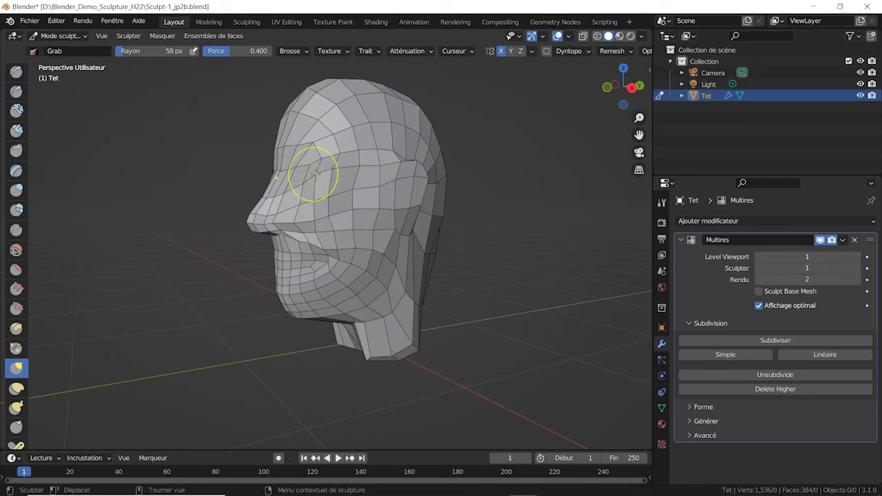
Step: Pull the inner brow vertices toward the root of the nose
scroll(318, 185, up, 2)
middle_drag(318, 184, 383, 161)
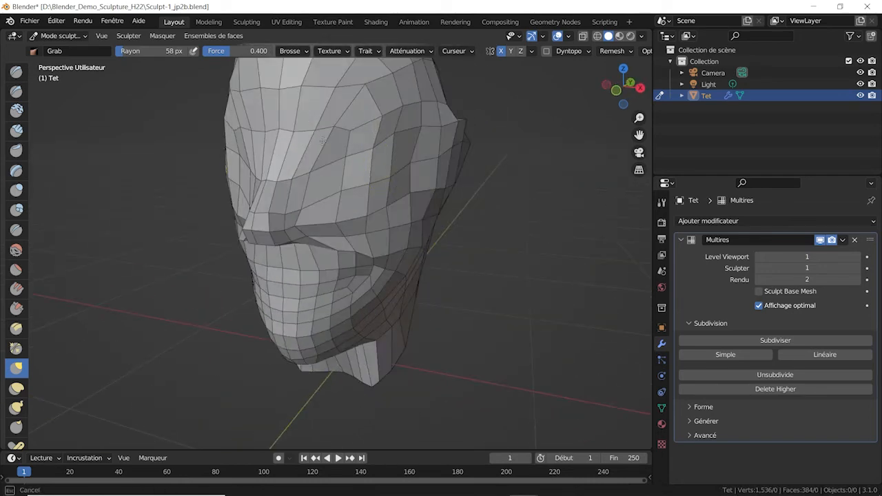
drag(327, 144, 288, 157)
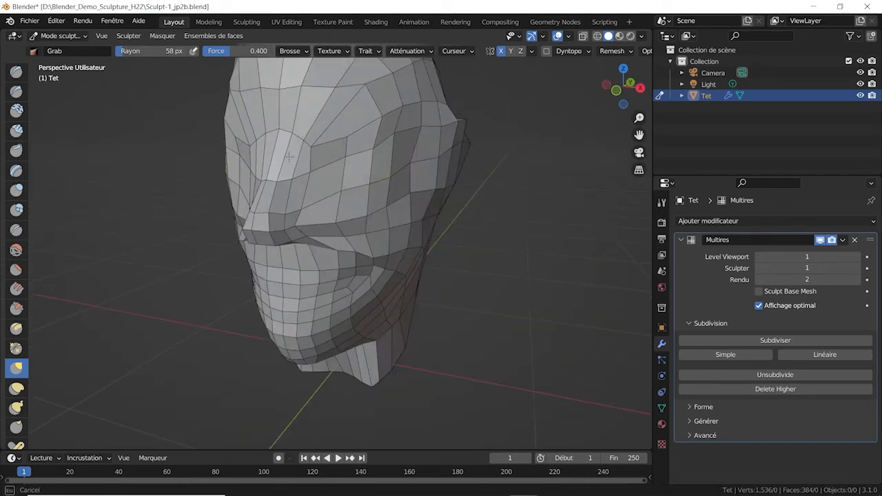
Step: Reduce the brush radius to 32 px and refine the vertices at the inner eye corner and brow
scroll(296, 160, up, 2)
shift+middle_drag(297, 160, 317, 263)
key(f)
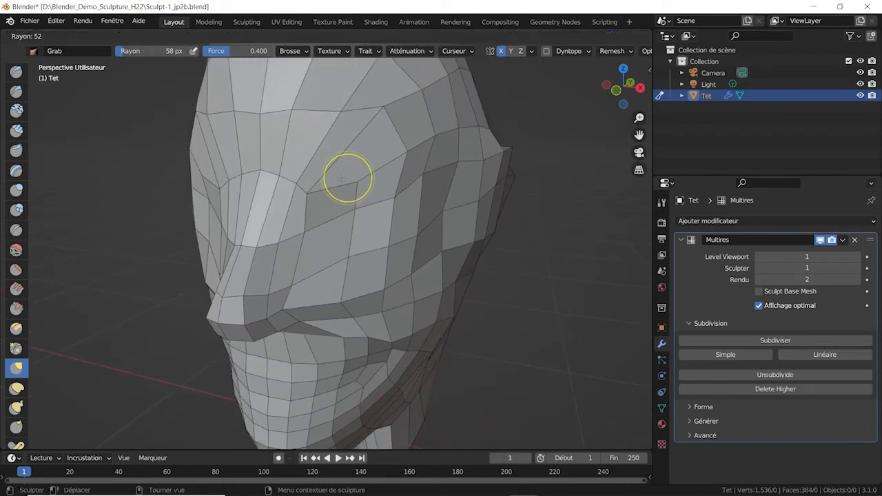
click(362, 179)
drag(299, 184, 275, 241)
mouse_move(272, 209)
mouse_down()
mouse_move(315, 187)
mouse_move(367, 186)
mouse_up()
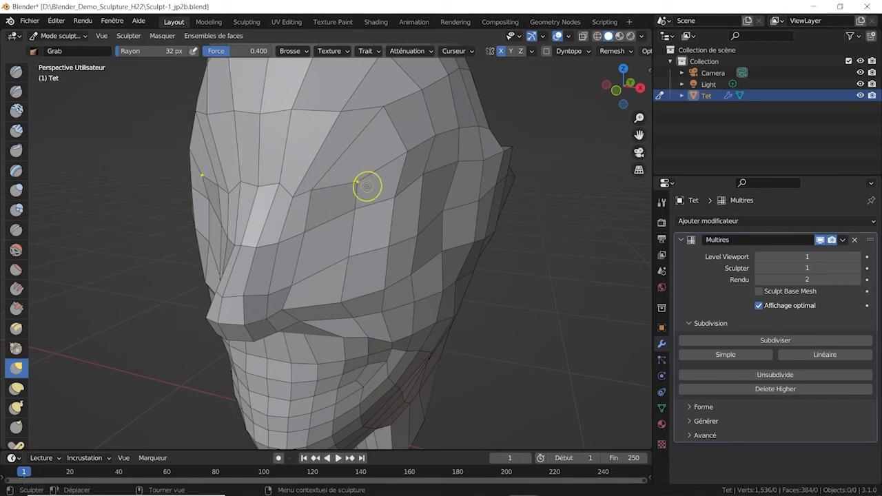
middle_drag(396, 114, 224, 117)
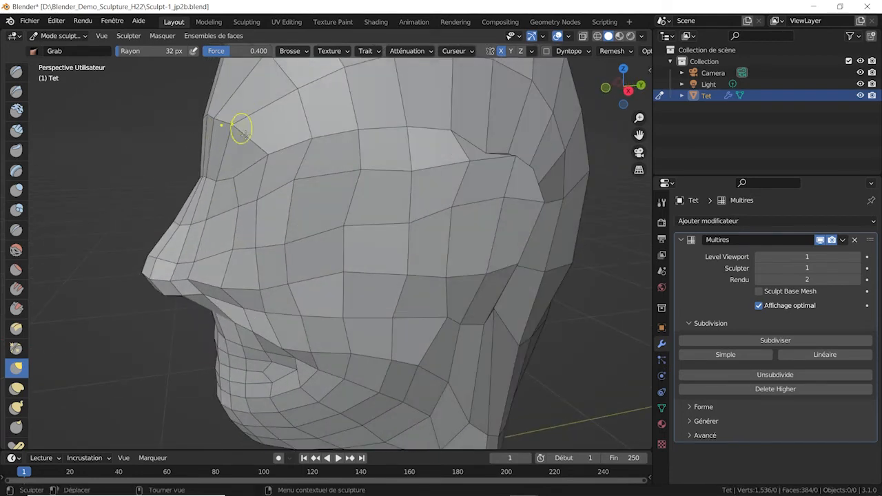
mouse_move(248, 165)
middle_down()
mouse_move(298, 178)
mouse_move(314, 200)
mouse_move(344, 207)
mouse_move(287, 221)
mouse_move(321, 197)
middle_up()
Step: Enlarge the Grab brush radius to 97 px, then 73 px, and reshape the nape and neck
scroll(302, 180, down, 3)
scroll(321, 197, down, 3)
key(f)
click(255, 252)
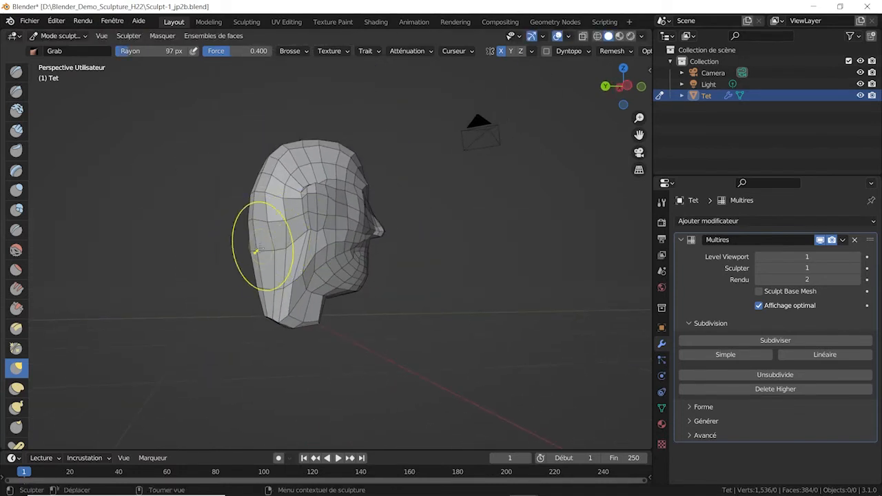
key(f)
click(254, 287)
middle_drag(271, 289, 319, 295)
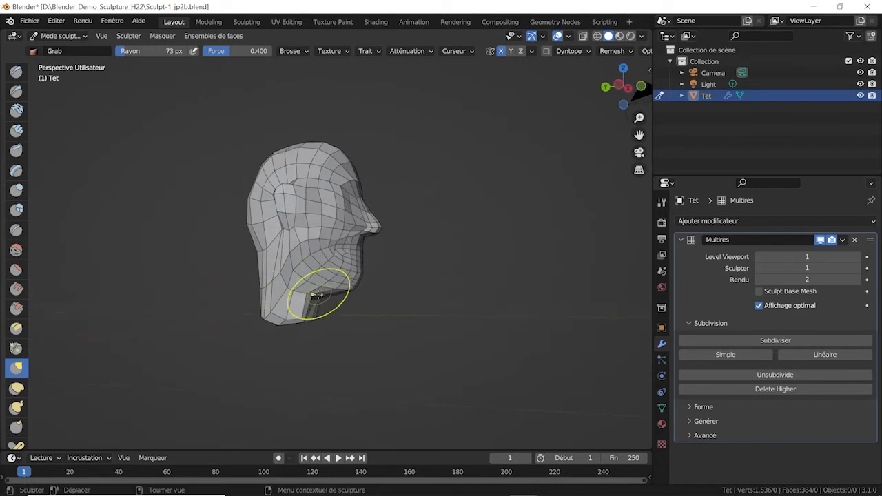
Step: Reduce the brush radius to 37 px and refine the jaw underside where it meets the neck
middle_drag(375, 333, 299, 279)
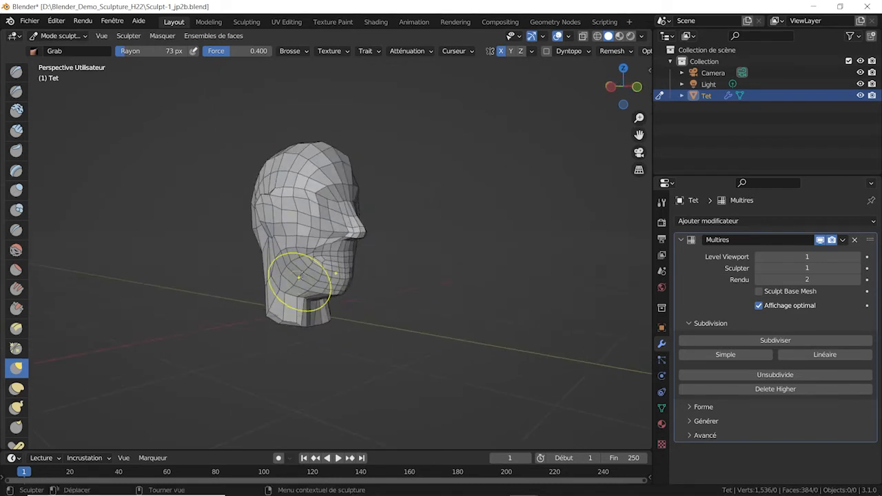
scroll(316, 297, up, 3)
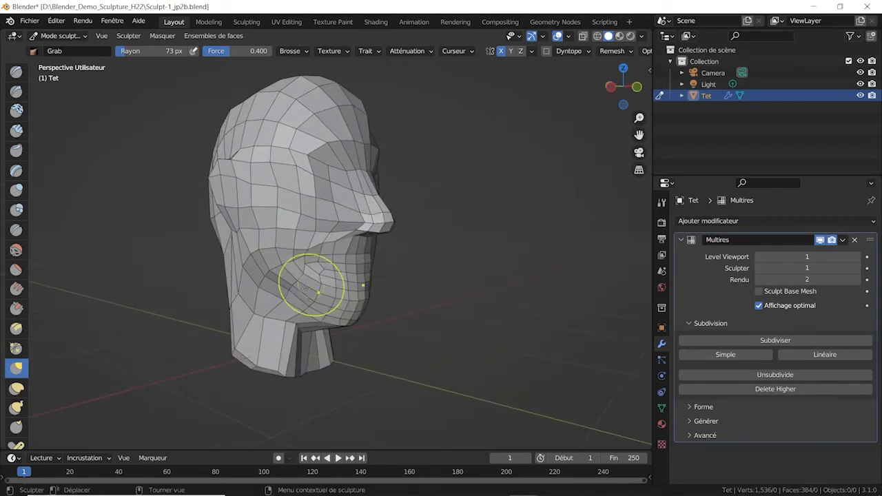
key(f)
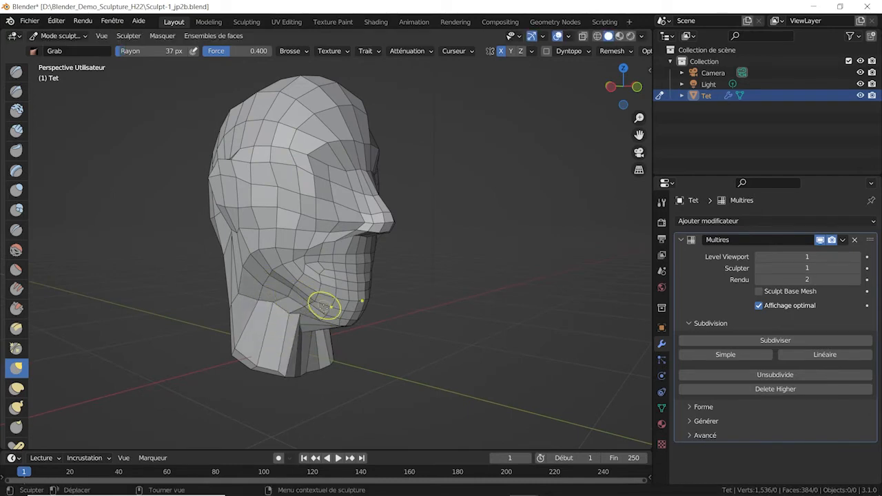
mouse_move(370, 324)
middle_down()
mouse_move(216, 309)
mouse_move(237, 324)
middle_up()
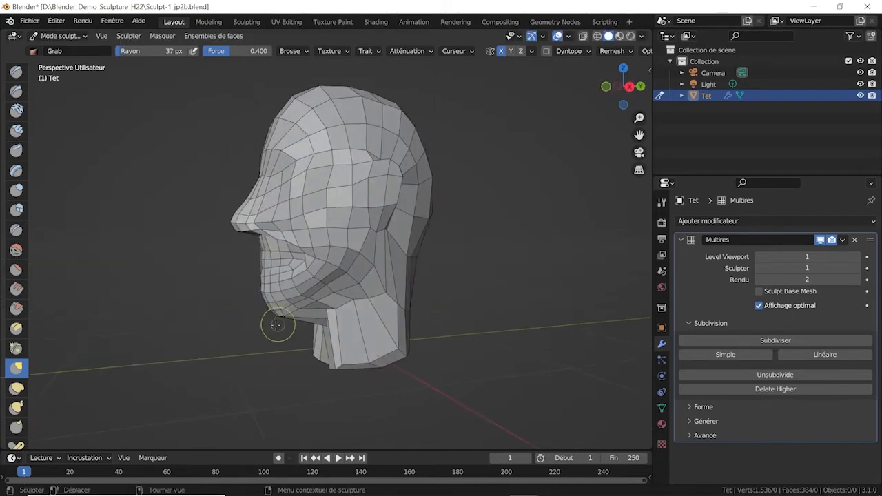
Step: Reshape the chin with a 116 px brush radius, then adjust the jaw angle at 72 px
key(f)
click(285, 319)
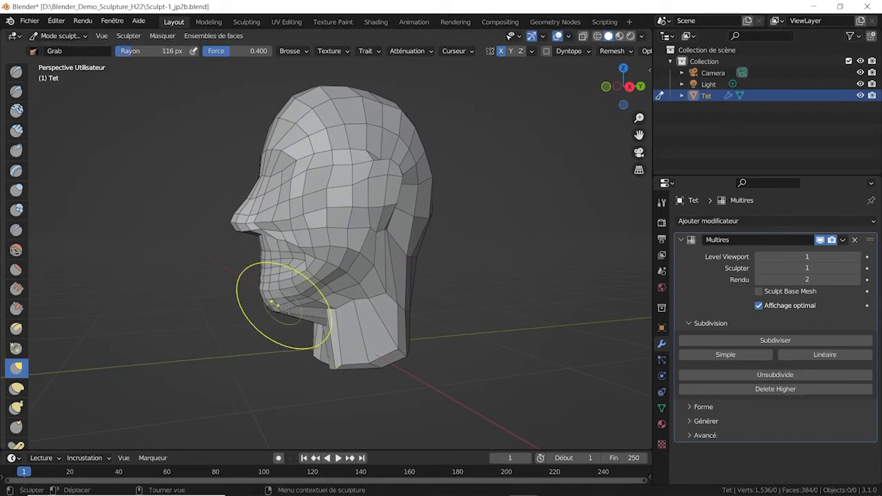
key(f)
click(283, 315)
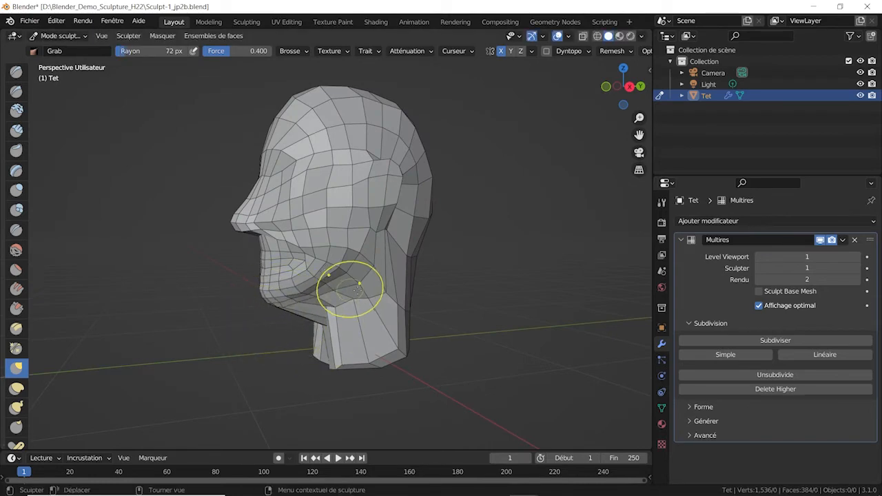
Step: Smooth the jaw, cheek and area below the ear with the Smooth brush at 72 px
mouse_move(358, 289)
middle_down()
mouse_move(335, 252)
mouse_move(358, 227)
mouse_move(343, 229)
middle_up()
scroll(361, 217, up, 4)
key(shift+s)
drag(333, 222, 355, 257)
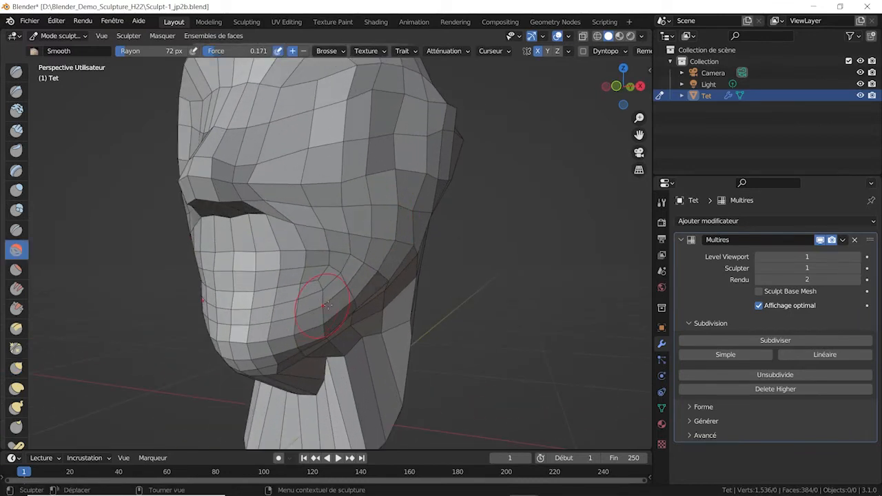
middle_drag(354, 324, 316, 303)
middle_drag(380, 318, 305, 334)
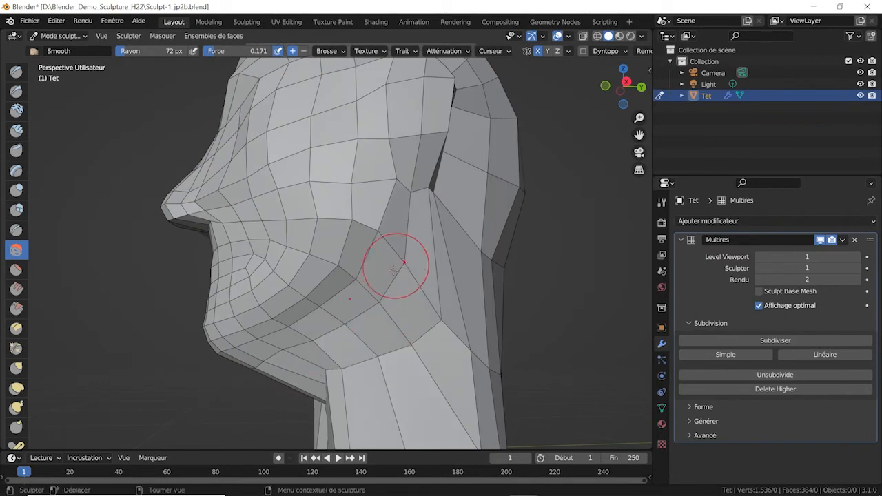
middle_drag(394, 262, 427, 261)
drag(277, 226, 314, 178)
scroll(317, 172, down, 5)
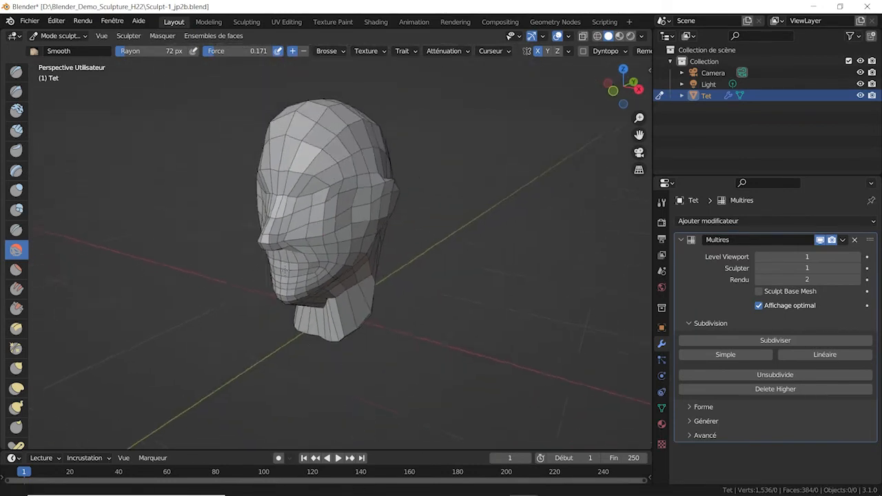
Step: Narrow the sides of the face inward with the Grab brush at a 112 px radius
middle_drag(303, 184, 343, 176)
scroll(317, 190, up, 3)
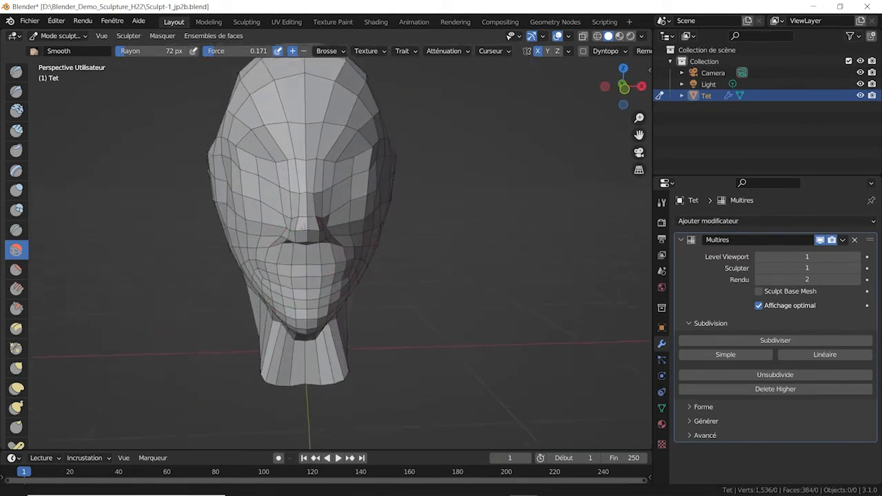
key(g)
key(f)
click(224, 227)
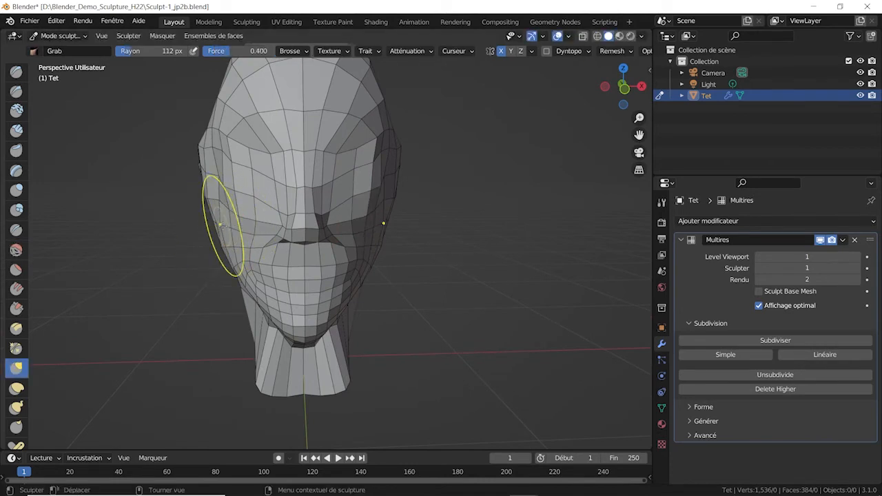
drag(220, 225, 244, 220)
drag(218, 228, 228, 226)
Step: Reduce the brush radius to 47 px and raise the vertices of the rear jaw and upper neck toward the ear
middle_drag(239, 238, 185, 208)
middle_drag(444, 243, 345, 243)
key(f)
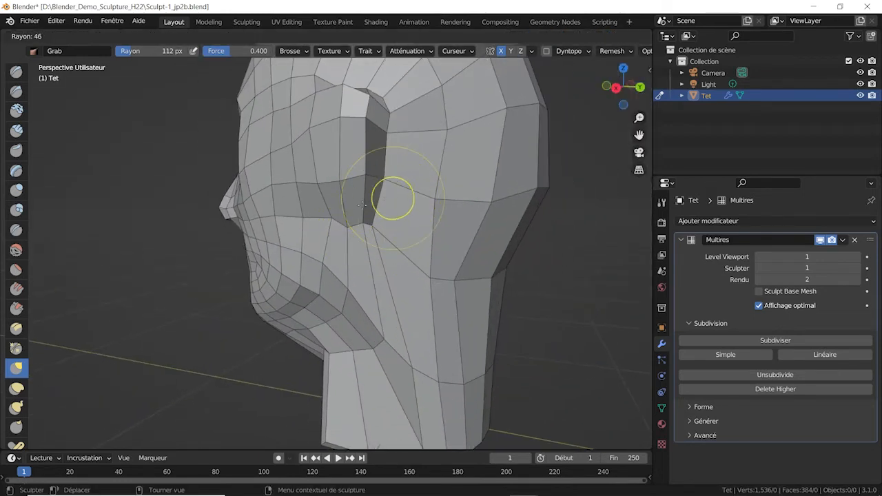
click(415, 196)
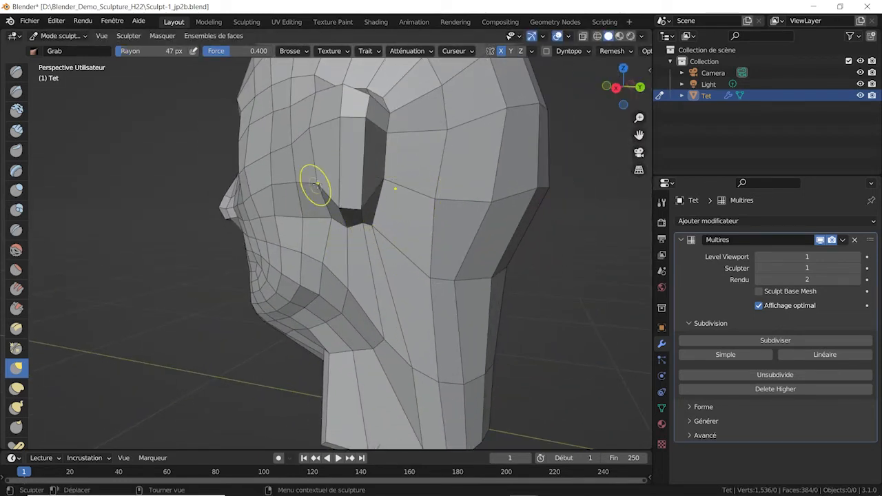
middle_drag(335, 213, 405, 249)
drag(400, 314, 373, 198)
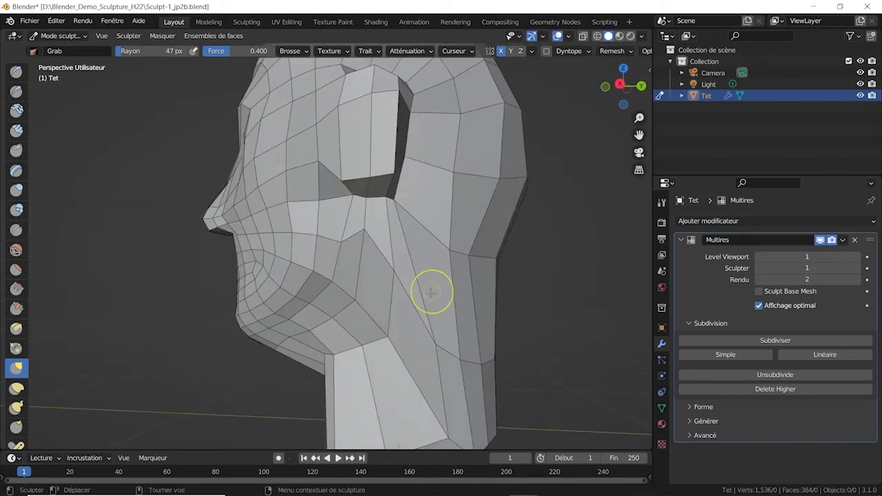
drag(433, 342, 392, 183)
mouse_move(457, 357)
mouse_down()
mouse_move(447, 215)
mouse_move(480, 333)
mouse_move(468, 175)
mouse_up()
Step: Increase the brush radius to 102 px and lift the neck vertices behind and below the ear
key(f)
click(525, 279)
drag(491, 339, 462, 180)
mouse_move(452, 302)
mouse_down()
mouse_move(413, 291)
mouse_move(413, 241)
mouse_move(358, 217)
mouse_up()
mouse_move(350, 205)
middle_down()
mouse_move(315, 207)
mouse_move(312, 193)
middle_up()
scroll(312, 215, up, 4)
drag(307, 166, 333, 133)
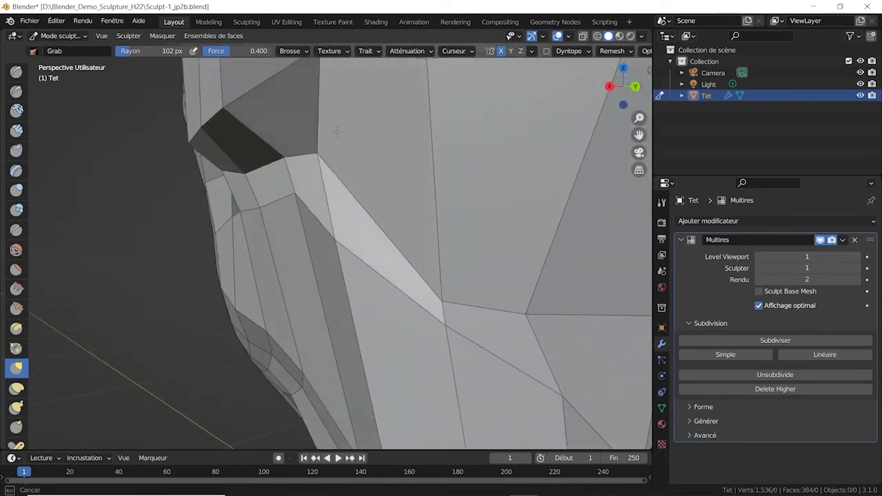
Step: Reduce the brush radius to 56 px and shape the underside of the ear where it joins the jaw
middle_drag(331, 136, 301, 146)
scroll(295, 173, down, 3)
key(f)
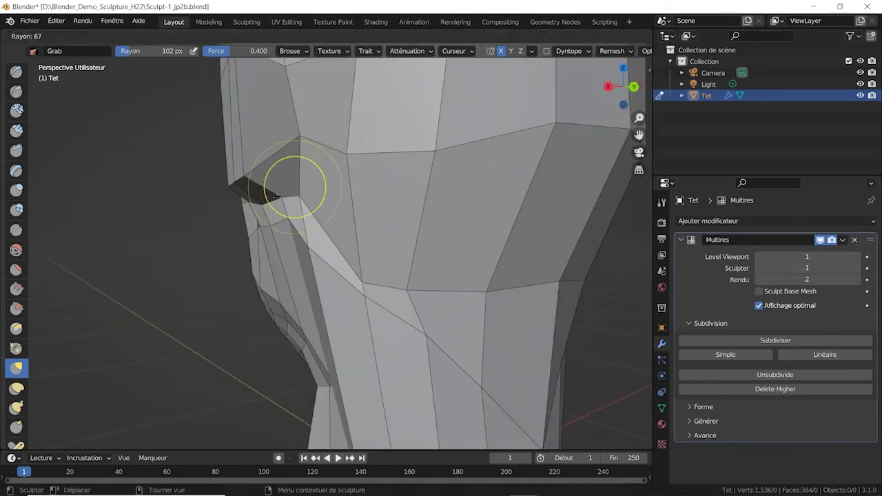
click(321, 187)
drag(281, 199, 248, 205)
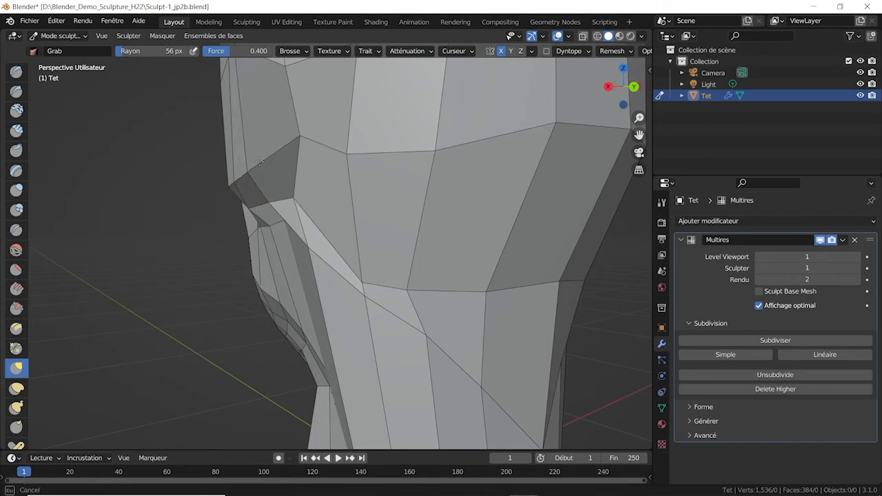
middle_drag(306, 148, 351, 155)
drag(354, 156, 335, 158)
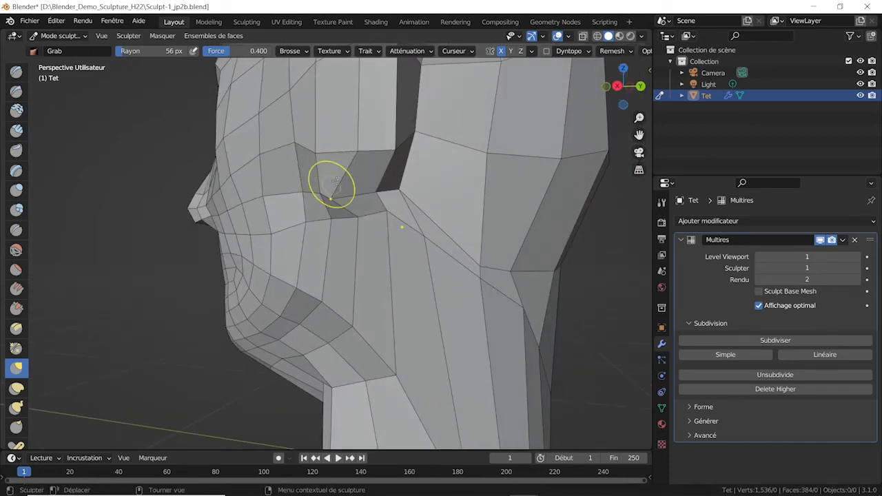
Step: Adjust the earlobe's lower edge and lift the vertices along the skull base behind the ear
middle_drag(335, 186, 263, 210)
drag(228, 221, 221, 219)
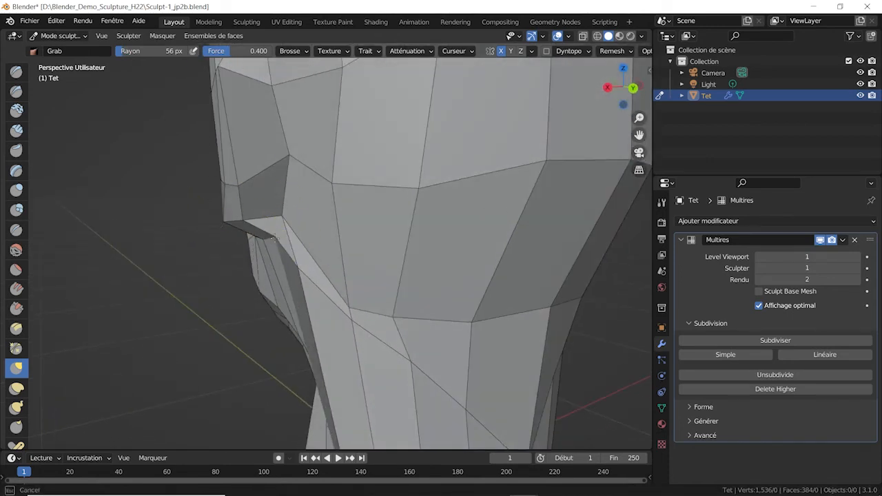
drag(275, 238, 265, 234)
drag(283, 217, 294, 185)
drag(299, 265, 292, 203)
drag(354, 302, 421, 201)
drag(354, 317, 368, 272)
Step: Raise the lower rear edge of the ear so the outline tapers toward the lobe
middle_drag(368, 270, 438, 257)
middle_drag(505, 239, 419, 211)
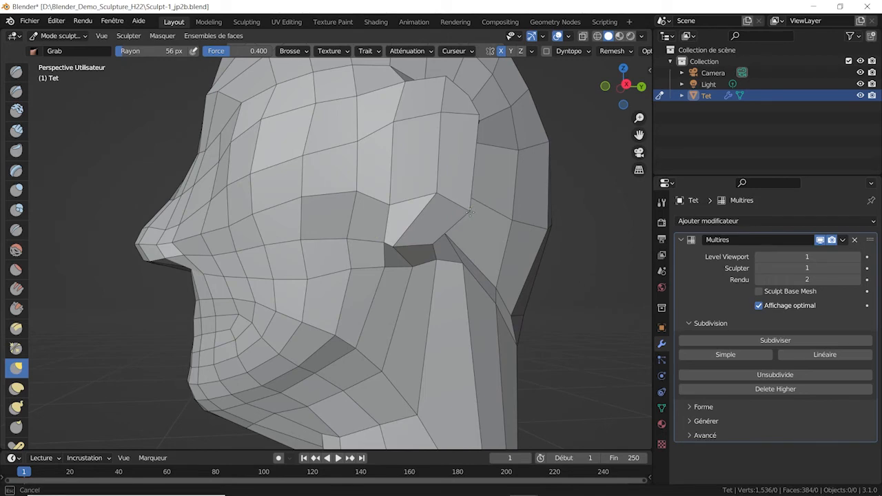
middle_drag(470, 215, 419, 231)
mouse_move(411, 238)
mouse_down()
mouse_move(428, 152)
mouse_move(420, 157)
mouse_up()
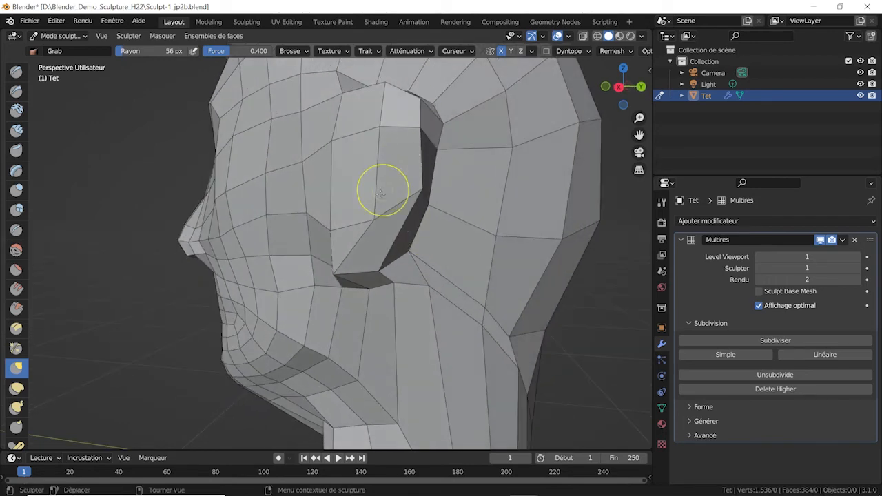
drag(383, 191, 401, 129)
drag(332, 230, 328, 212)
Step: Refine the earlobe vertices and the junction between the lobe and the cheek
middle_drag(350, 224, 419, 226)
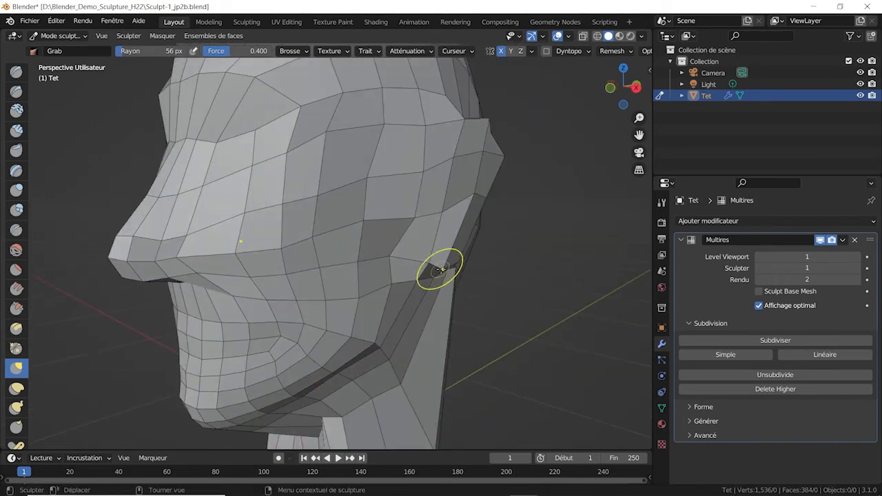
drag(439, 266, 474, 204)
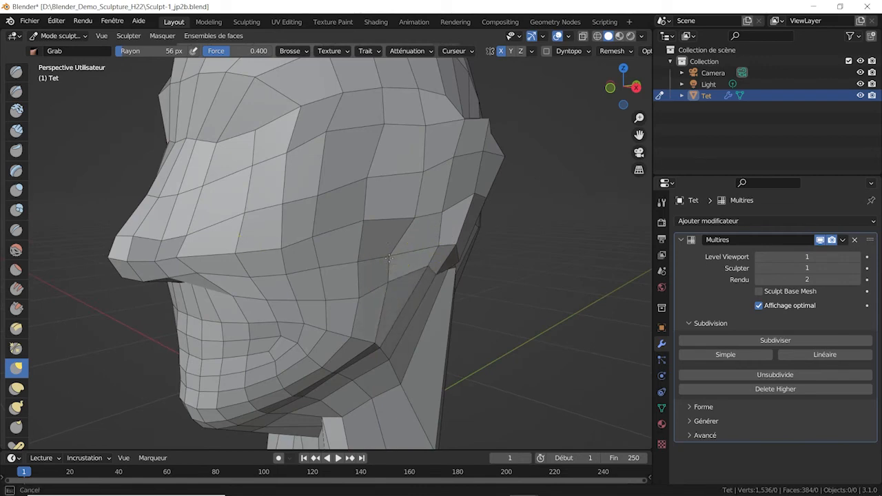
drag(390, 258, 387, 257)
drag(444, 279, 451, 263)
Step: Reposition the vertices on the back of the ear and on the skull just behind it
mouse_move(451, 261)
middle_down()
mouse_move(361, 255)
mouse_move(371, 255)
middle_up()
drag(365, 255, 411, 227)
drag(430, 181, 428, 155)
drag(399, 164, 384, 163)
middle_drag(441, 191, 404, 190)
drag(333, 220, 336, 189)
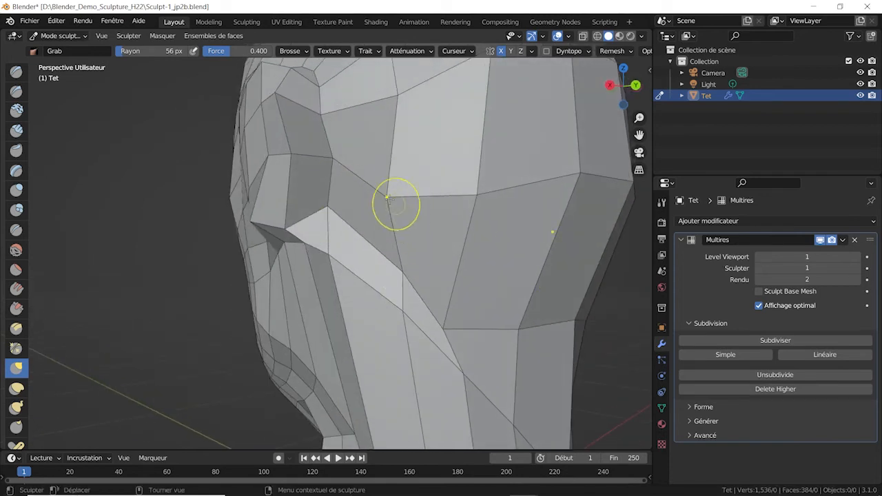
Step: Even out the base of the skull and adjust the vertices under the earlobe
scroll(406, 213, down, 4)
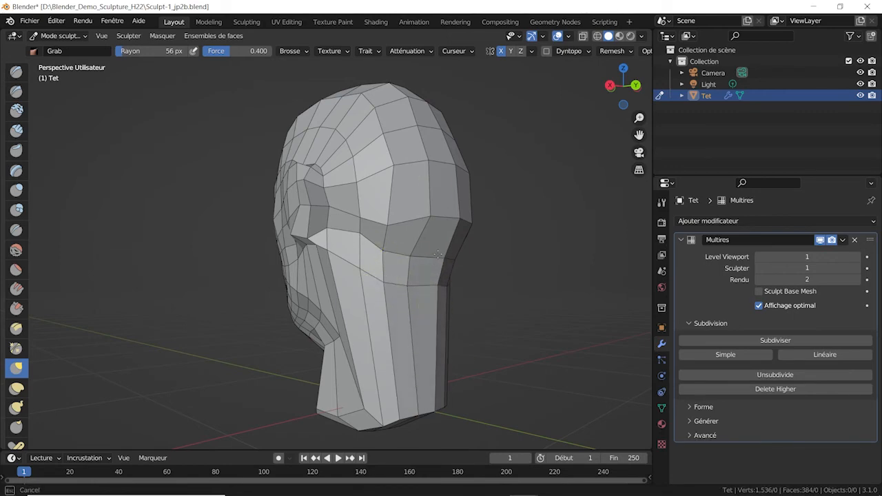
middle_drag(438, 254, 480, 287)
scroll(396, 265, up, 3)
mouse_move(359, 235)
shift+middle_down()
mouse_move(350, 282)
mouse_move(473, 291)
mouse_move(419, 301)
shift+middle_up()
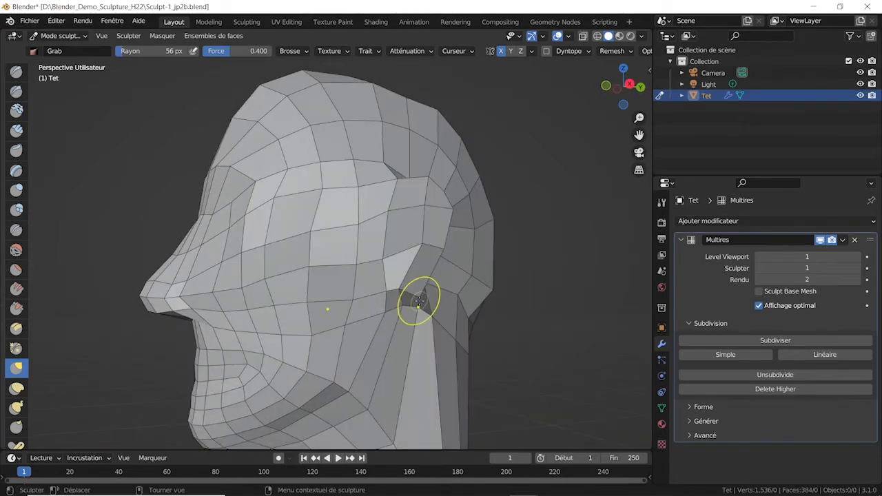
drag(419, 301, 411, 301)
middle_drag(411, 300, 315, 289)
drag(278, 283, 268, 272)
Step: Redistribute the vertices across the forehead and at the outer end of the brow
mouse_move(265, 262)
middle_down()
mouse_move(307, 253)
mouse_move(377, 268)
mouse_move(289, 276)
mouse_move(442, 232)
middle_up()
mouse_move(430, 160)
middle_down()
mouse_move(457, 154)
mouse_move(413, 127)
mouse_move(407, 109)
middle_up()
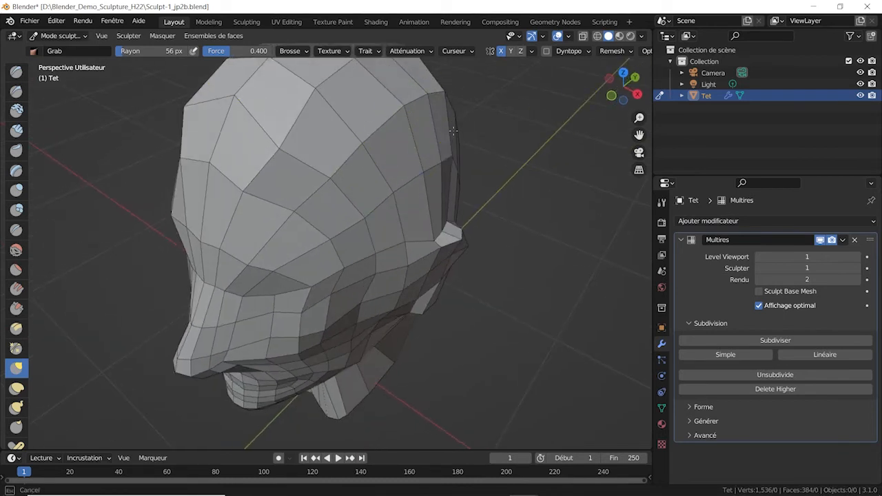
mouse_move(364, 224)
mouse_down()
mouse_move(277, 151)
mouse_move(216, 127)
mouse_up()
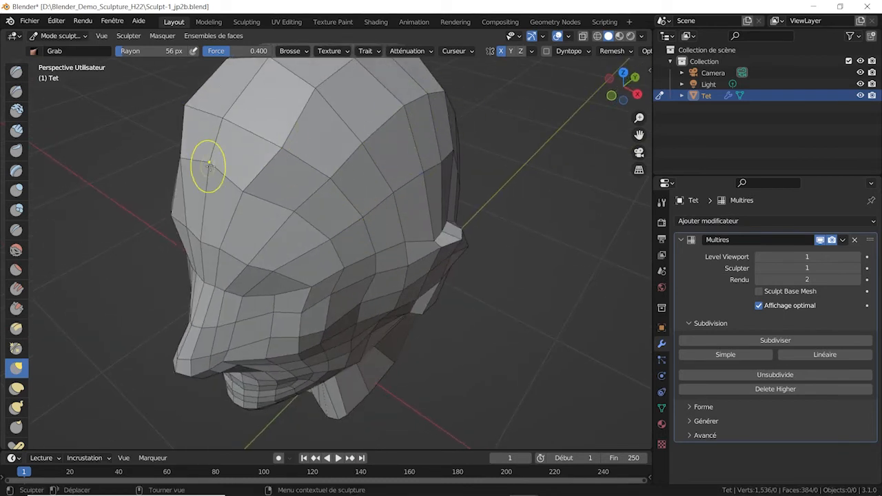
middle_drag(296, 203, 383, 137)
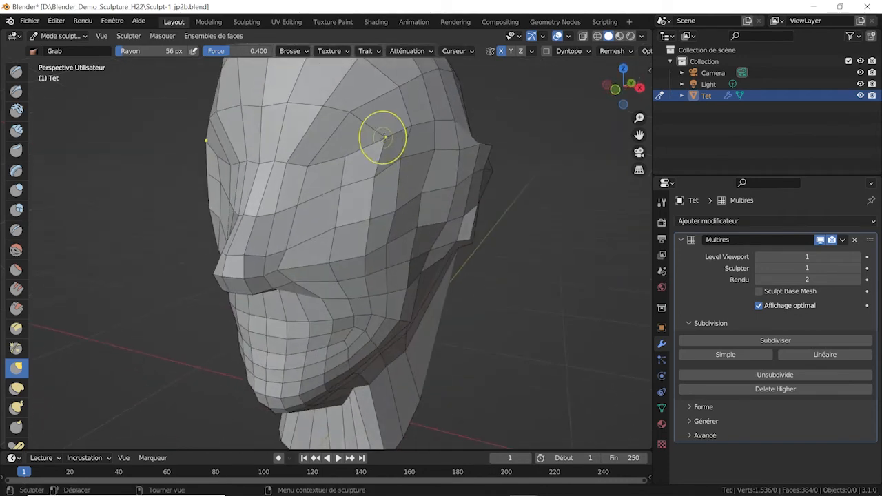
drag(383, 137, 353, 174)
mouse_move(340, 184)
middle_down()
mouse_move(291, 151)
mouse_move(344, 113)
mouse_move(400, 105)
mouse_move(447, 111)
mouse_move(441, 141)
mouse_move(386, 169)
mouse_move(364, 214)
middle_up()
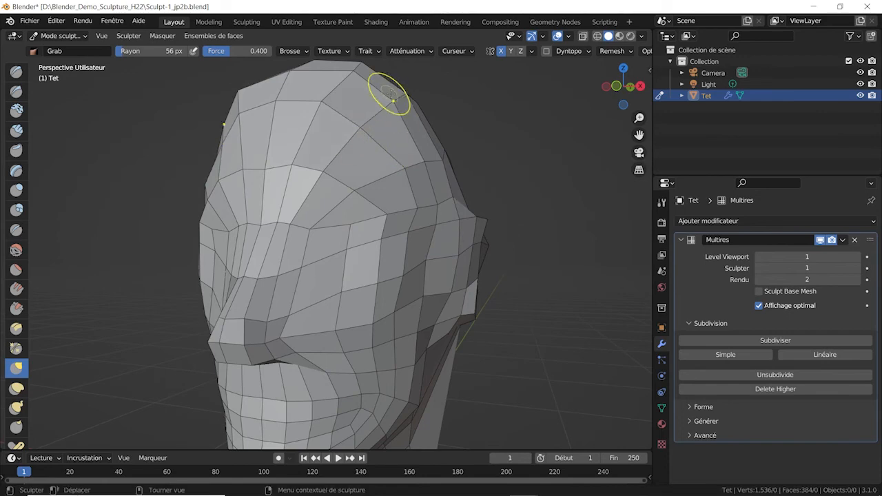
Step: Even out the vertices on the side of the skull above and behind the ear
middle_drag(437, 129, 398, 164)
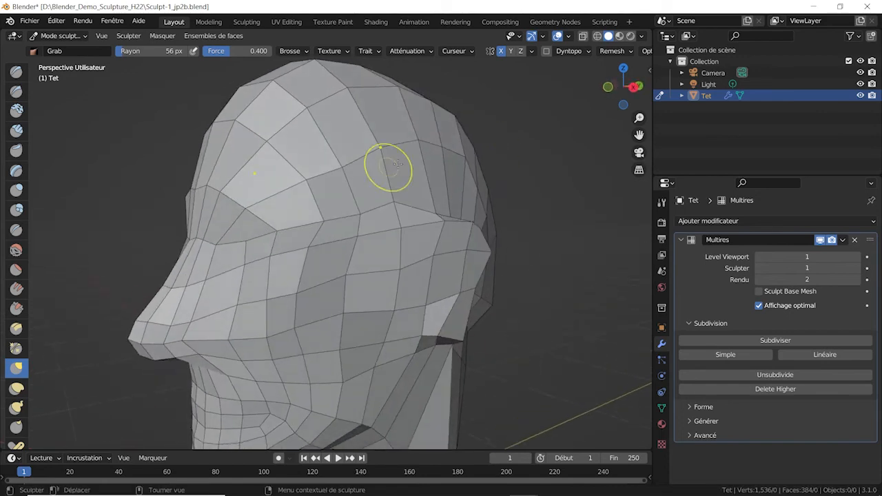
middle_drag(394, 90, 359, 123)
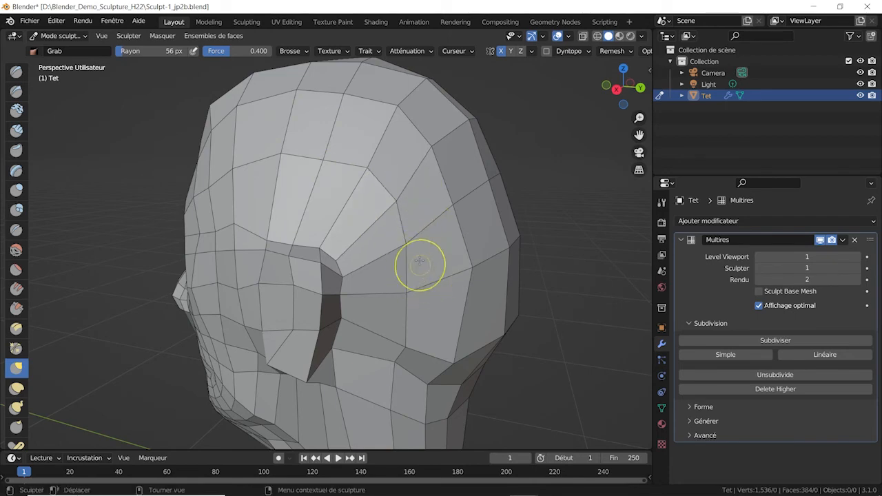
scroll(390, 256, up, 2)
middle_drag(391, 255, 435, 214)
middle_drag(495, 184, 389, 198)
drag(403, 198, 394, 181)
drag(391, 179, 396, 163)
Step: Check the whole head in three-quarter view and switch it from Sculpt Mode to Object Mode
middle_drag(375, 169, 414, 198)
mouse_move(415, 199)
ctrl+middle_down()
mouse_move(410, 261)
mouse_move(420, 223)
mouse_move(340, 274)
mouse_move(363, 294)
ctrl+middle_up()
ctrl+middle_drag(422, 265, 428, 214)
mouse_move(433, 210)
shift+middle_down()
mouse_move(442, 280)
mouse_move(378, 184)
mouse_move(345, 166)
mouse_move(370, 137)
shift+middle_up()
key(shift+s)
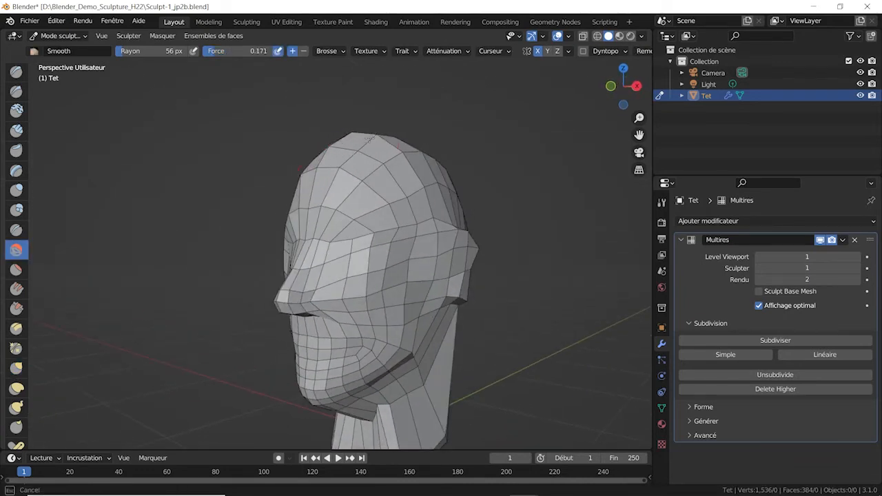
middle_drag(441, 183, 413, 158)
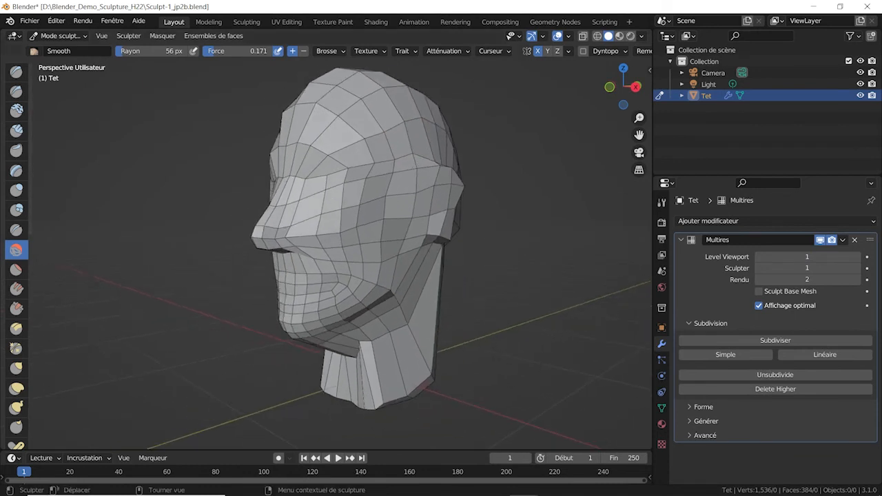
click(62, 35)
click(61, 37)
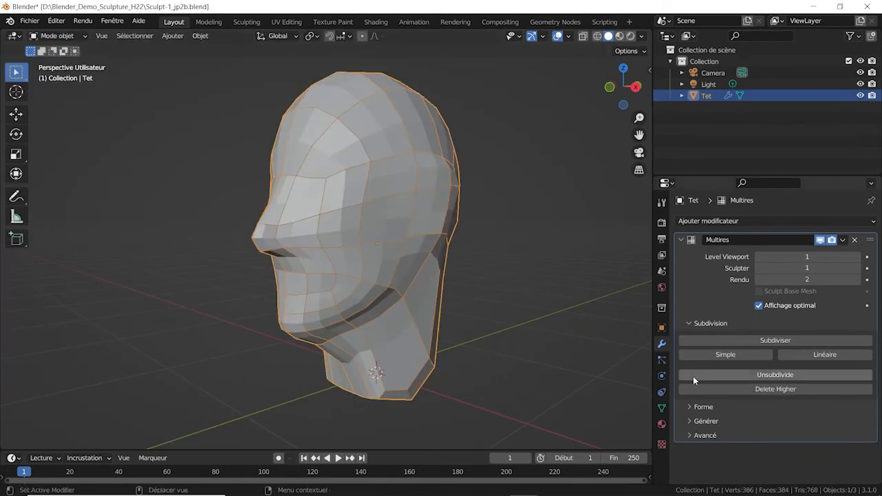
Step: Turn off the head's wireframe display and apply smooth shading to it
click(662, 328)
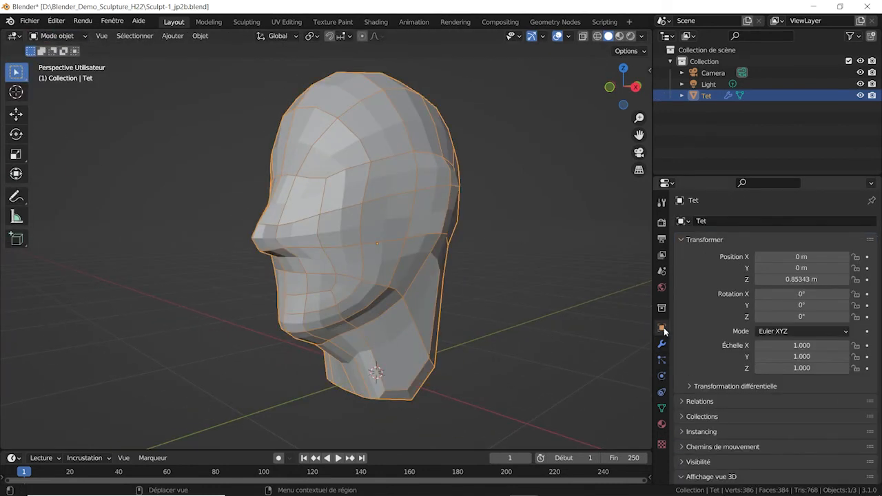
scroll(716, 443, down, 3)
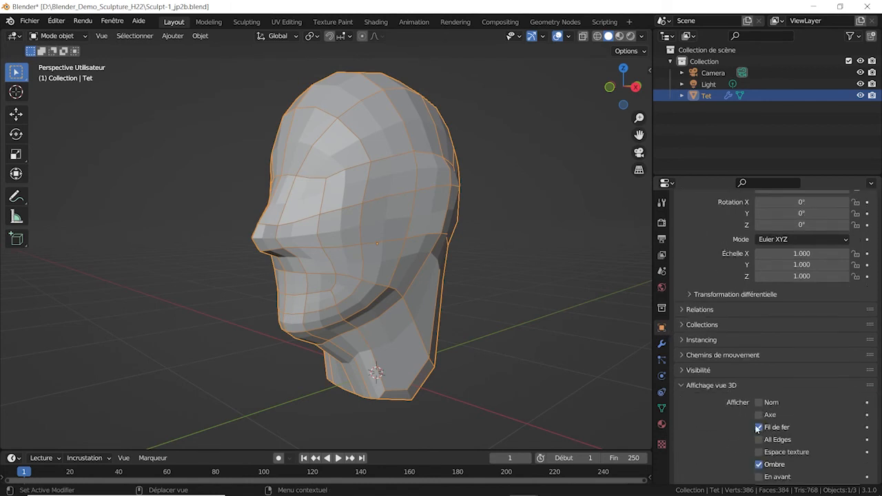
right_click(334, 180)
click(324, 169)
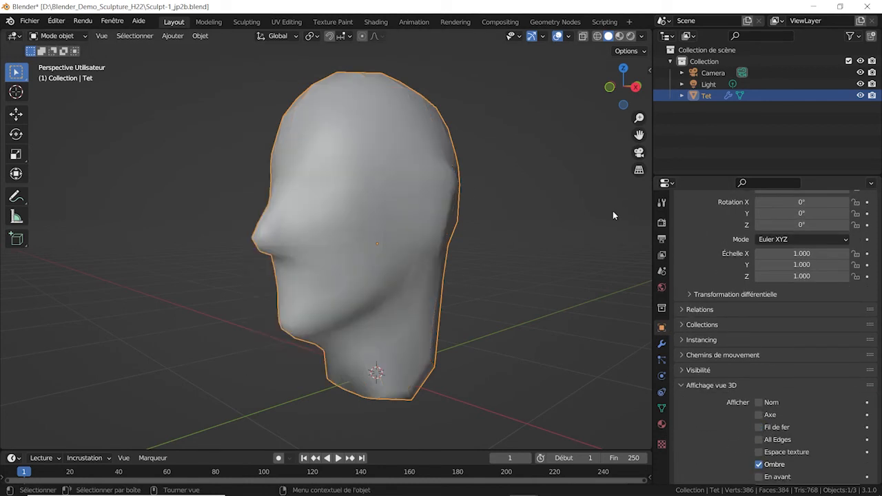
Step: Deselect the head, examine the smooth-shaded nose and jaw up close, and turn its wireframe display back on
click(612, 210)
middle_drag(612, 210, 510, 230)
scroll(290, 225, up, 3)
middle_drag(290, 225, 317, 239)
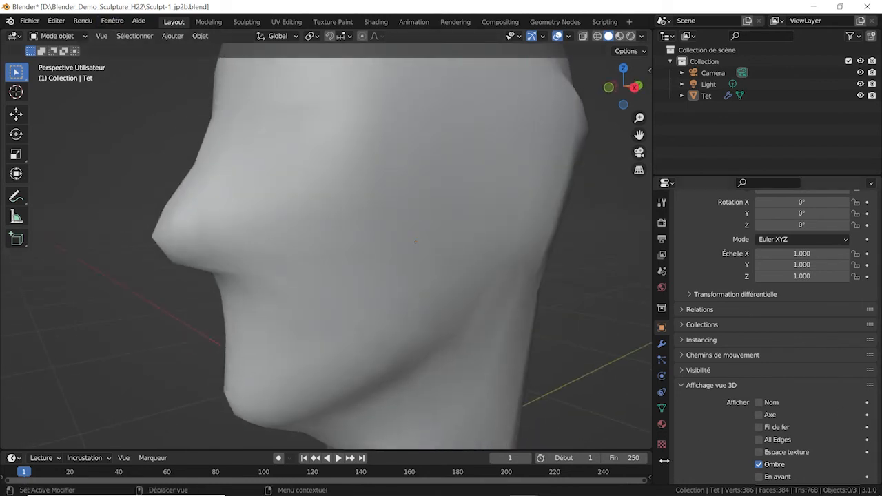
click(759, 427)
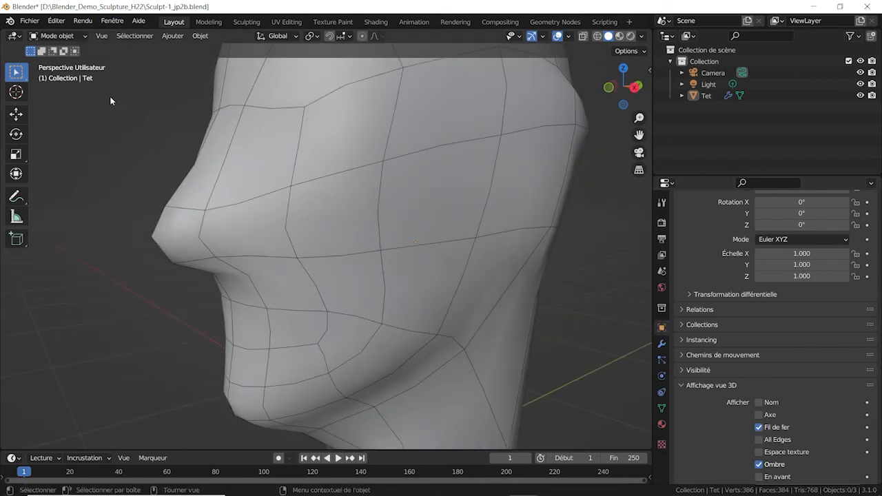
Step: Return the head to Sculpt Mode and reshape the tip and bridge of the nose with the Grab brush
click(57, 36)
click(72, 73)
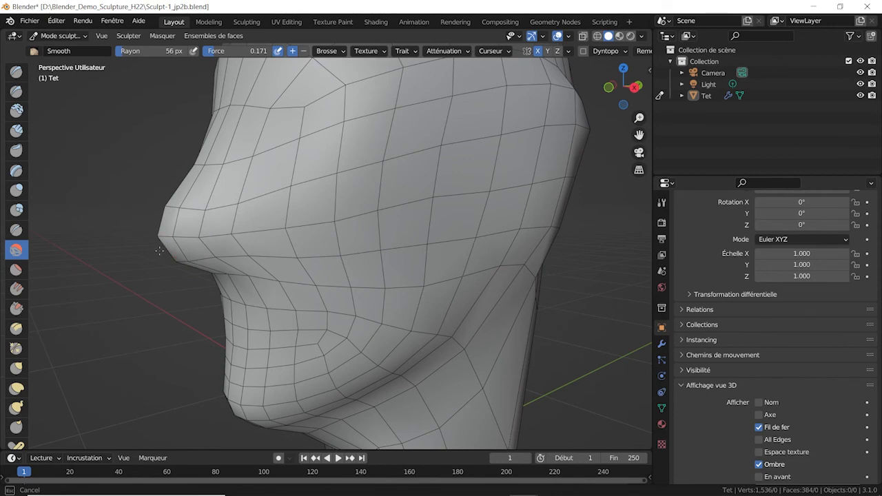
mouse_move(246, 213)
middle_down()
mouse_move(138, 199)
mouse_move(227, 224)
mouse_move(291, 222)
mouse_move(249, 235)
mouse_move(270, 214)
middle_up()
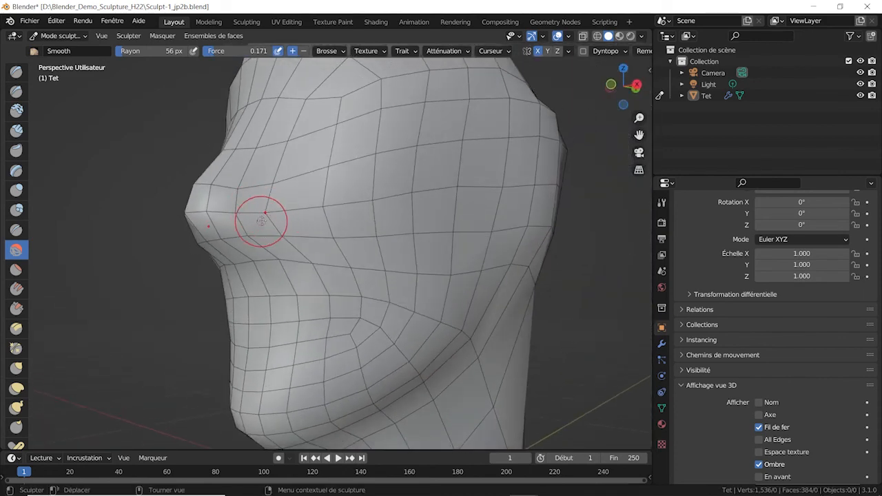
key(g)
middle_drag(222, 231, 186, 254)
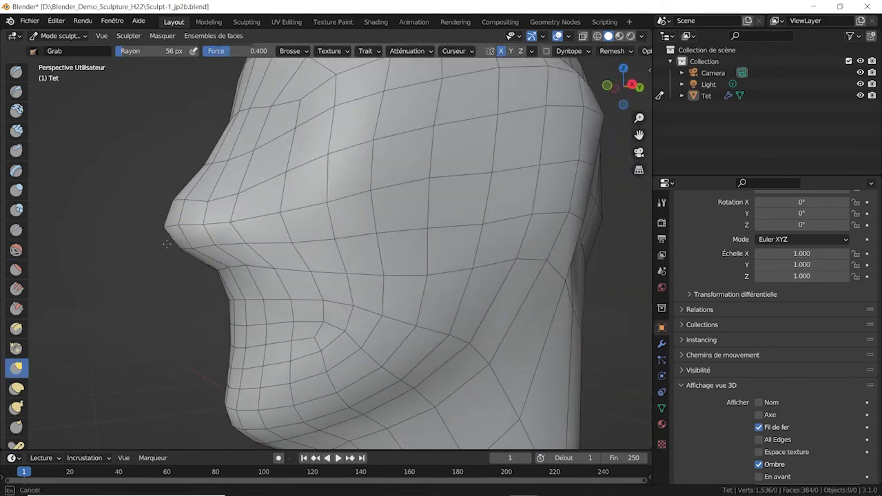
drag(166, 244, 166, 243)
drag(180, 236, 170, 235)
mouse_move(194, 244)
mouse_down()
mouse_move(184, 237)
mouse_move(212, 208)
mouse_up()
drag(188, 200, 188, 206)
drag(176, 200, 185, 220)
Step: Hide the head's wireframe and check the smooth surface of the face, skull and neck from the side and behind
mouse_move(170, 235)
middle_down()
mouse_move(483, 231)
mouse_move(296, 202)
mouse_move(585, 271)
middle_up()
click(760, 428)
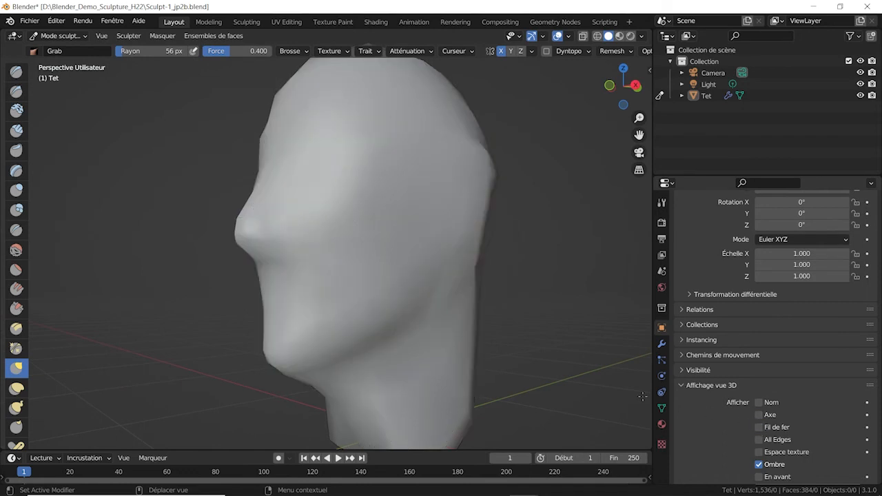
mouse_move(448, 348)
middle_down()
mouse_move(478, 360)
mouse_move(575, 356)
mouse_move(577, 344)
mouse_move(449, 345)
mouse_move(333, 284)
middle_up()
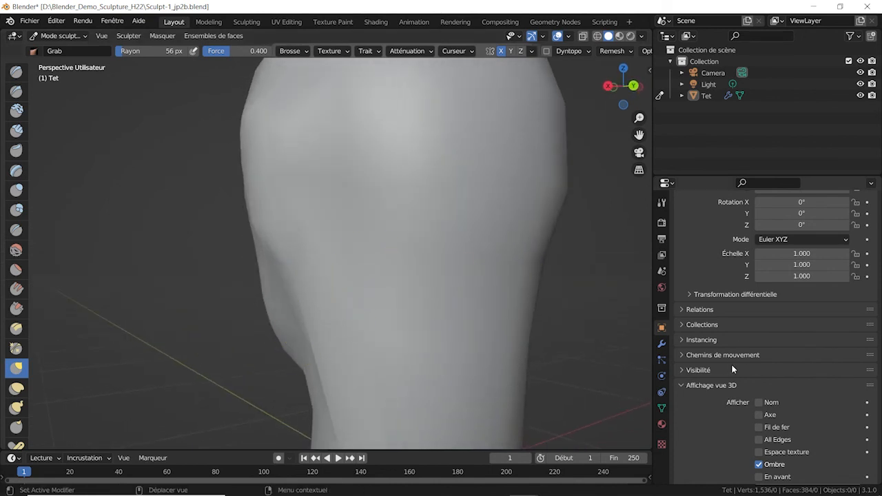
Step: Show the wireframe to examine the vertices on the back of the skull and nape, and hide it again
click(760, 427)
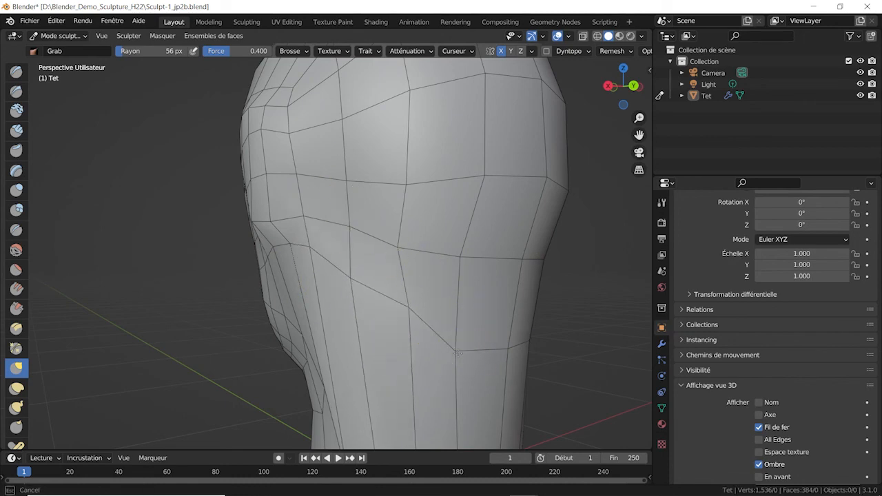
middle_drag(495, 341, 544, 268)
middle_drag(486, 248, 441, 262)
click(758, 427)
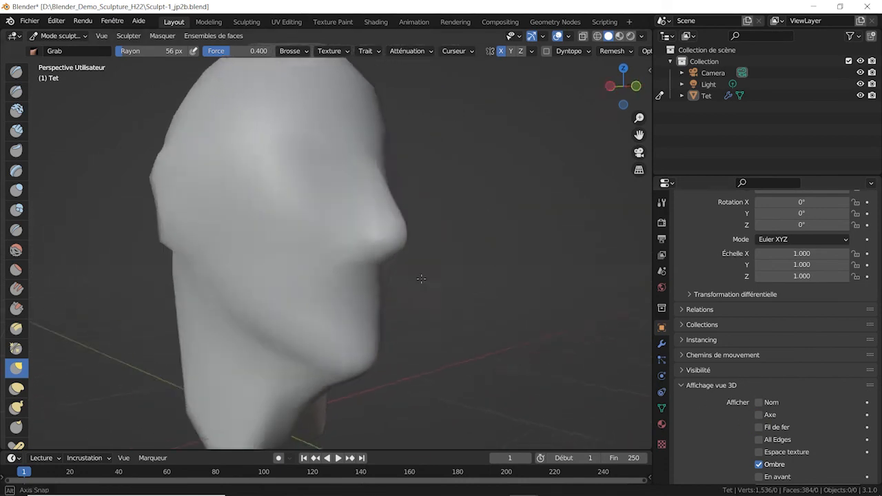